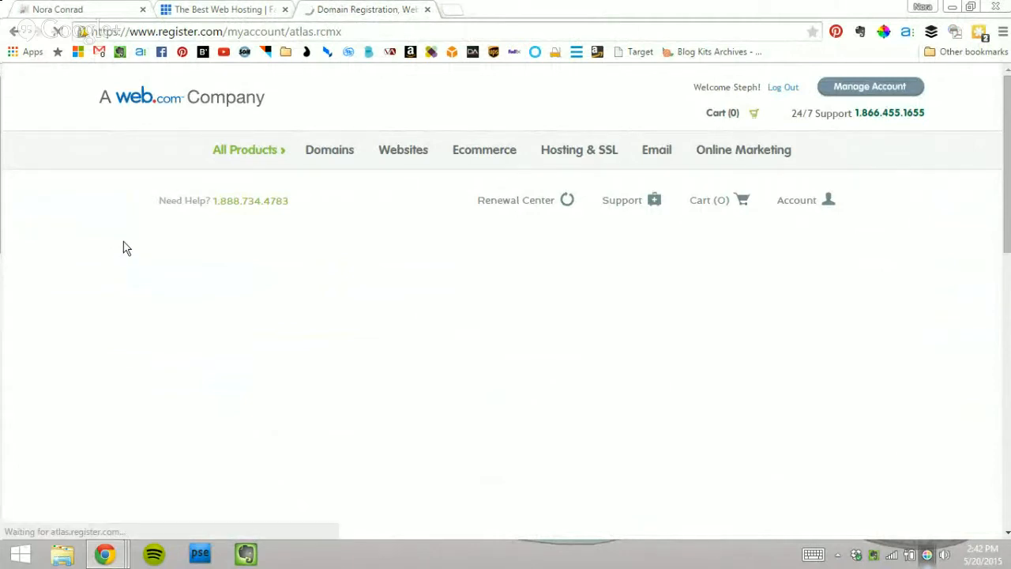
# Step: Sign in to Bluehost's hosting login with the account's domain and password
pyautogui.click(251, 13)
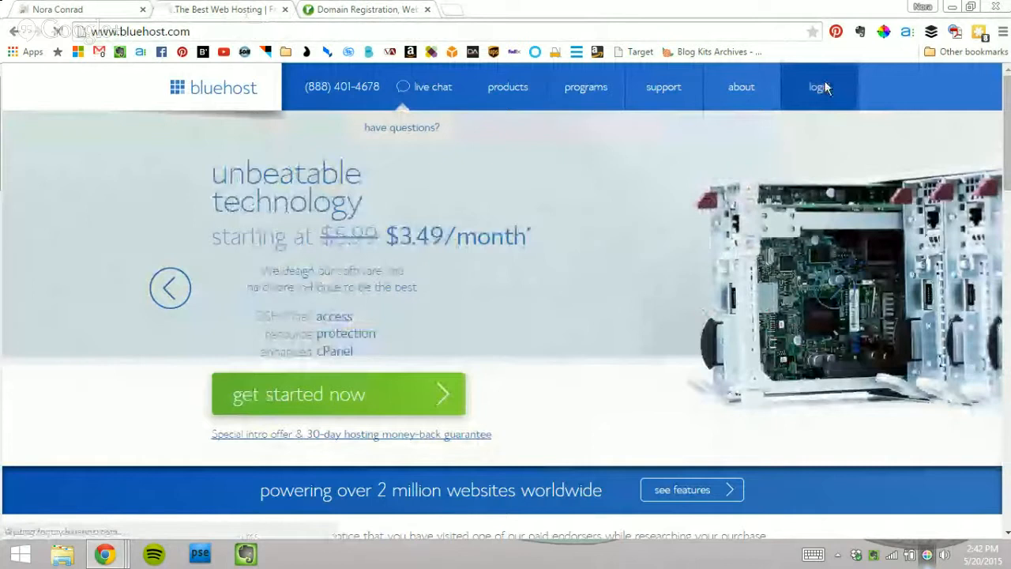
pyautogui.click(821, 87)
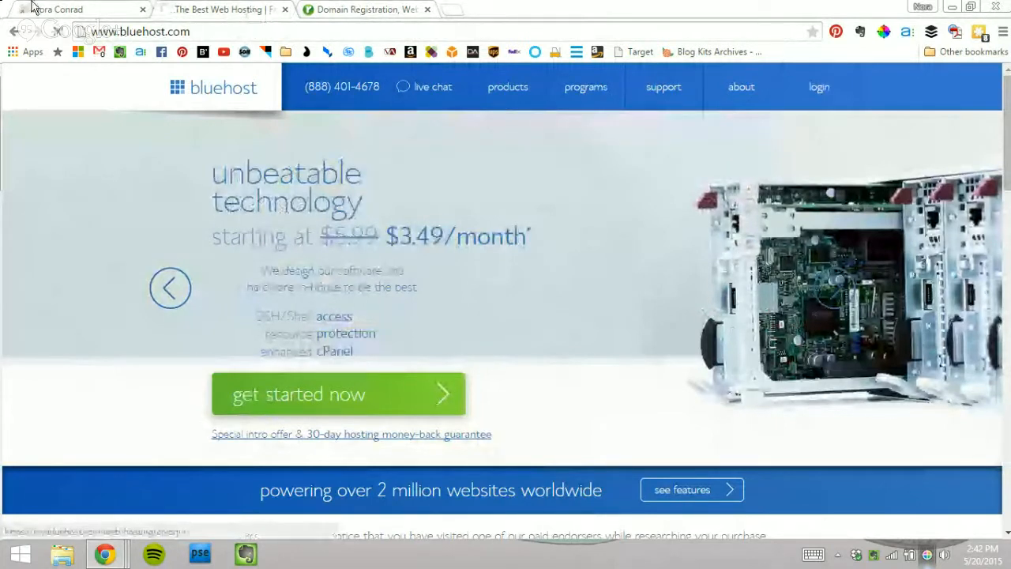
pyautogui.click(32, 9)
pyautogui.press('Escape')
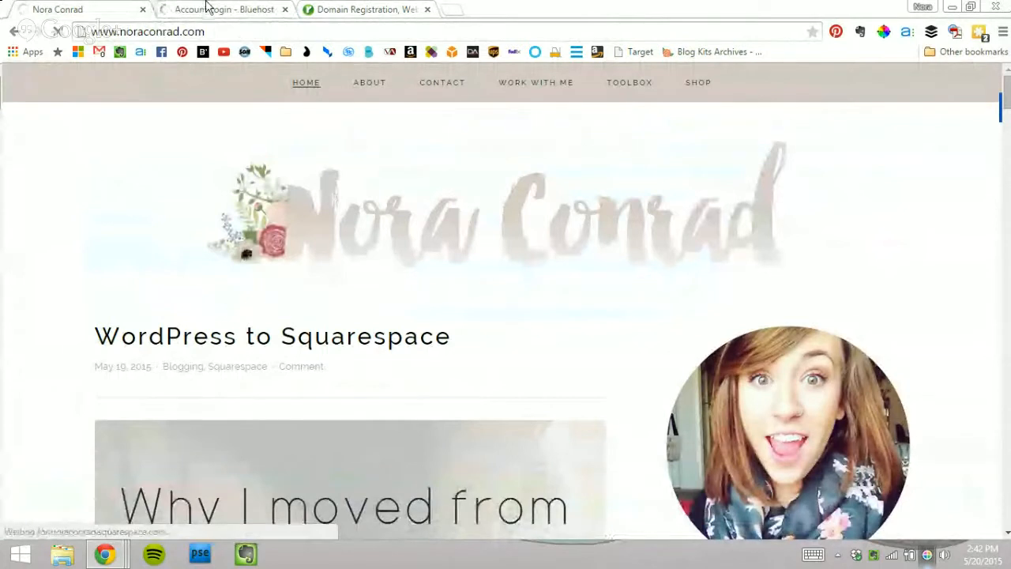
pyautogui.click(208, 9)
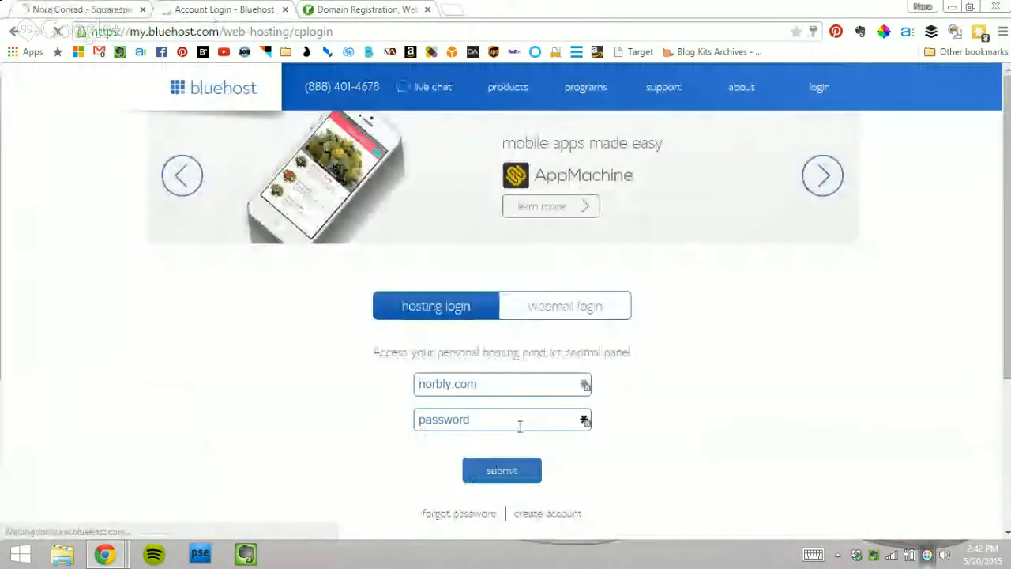
pyautogui.click(496, 416)
pyautogui.write('*******')
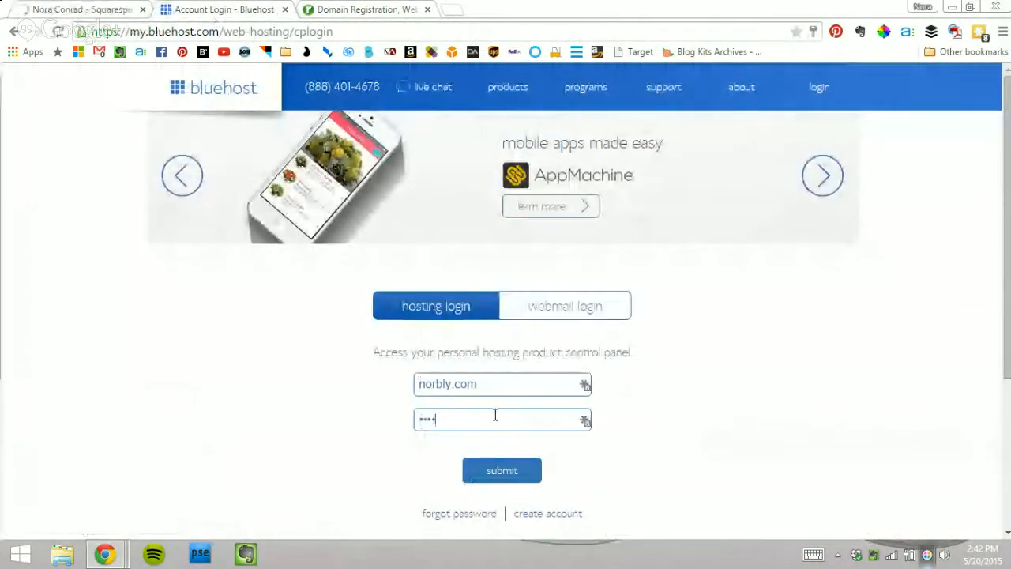
pyautogui.write('*******')
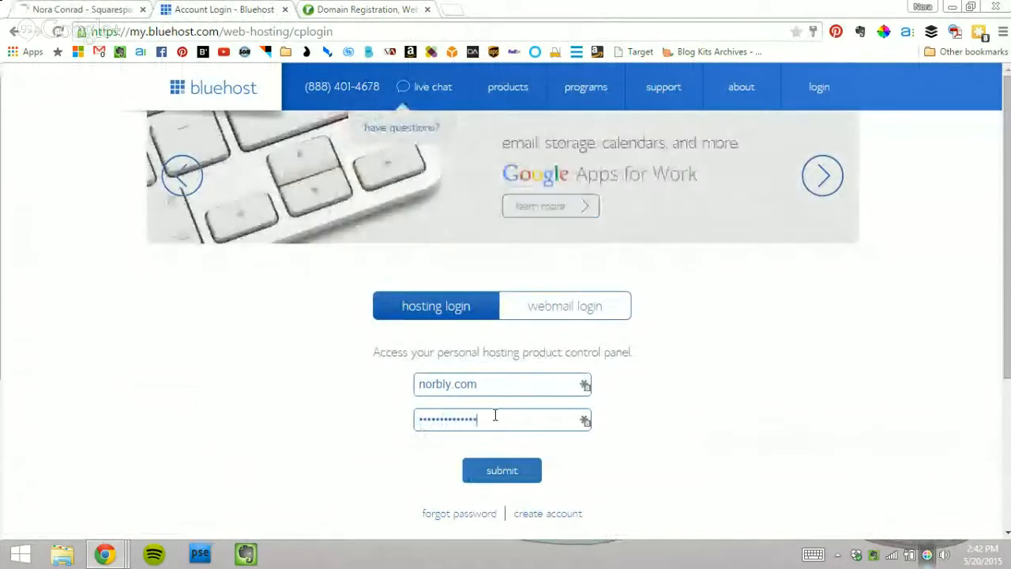
pyautogui.click(508, 470)
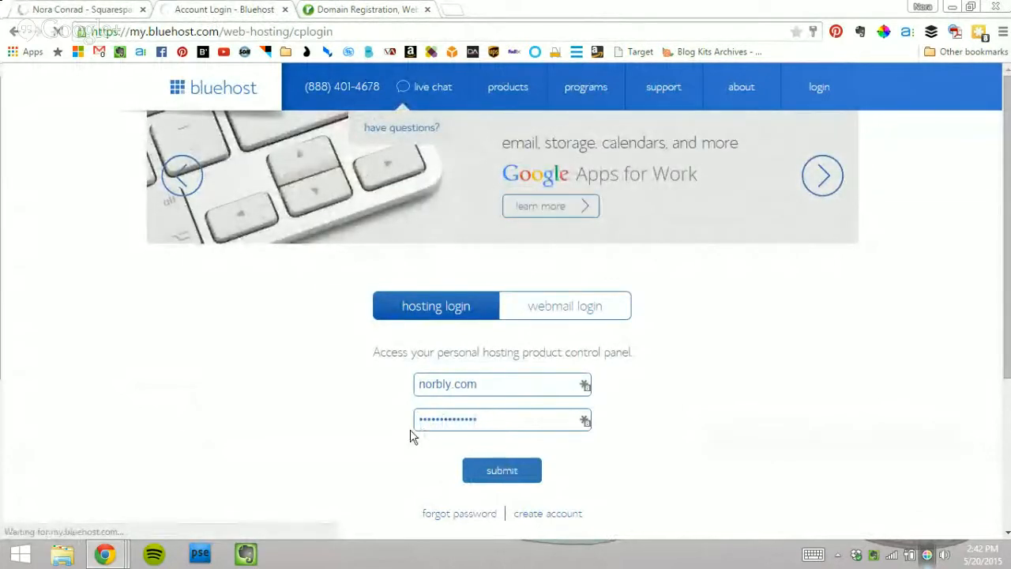
pyautogui.click(66, 8)
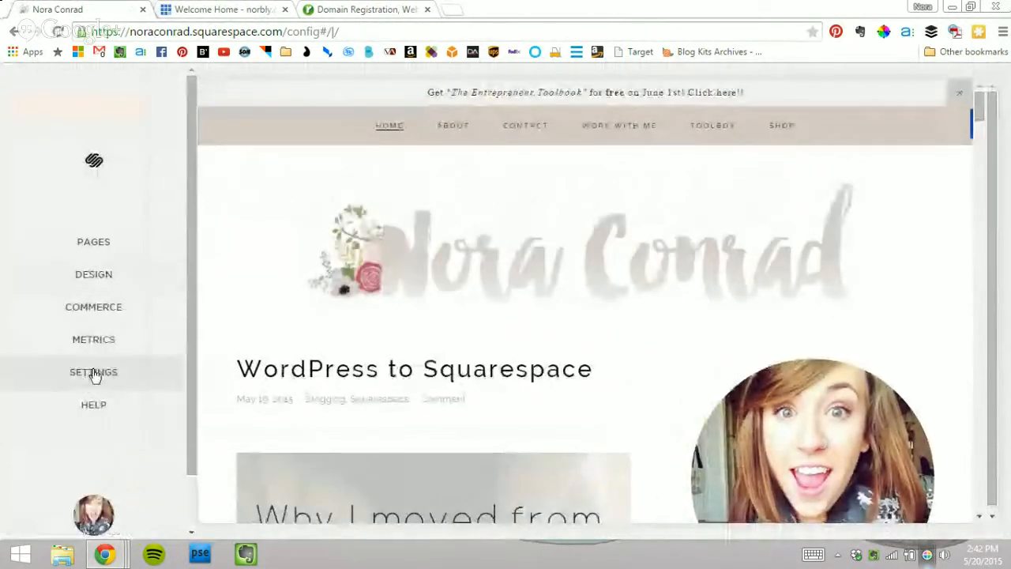
# Step: Go to Settings > Domains and choose Connect a Third-Party Domain
pyautogui.click(94, 374)
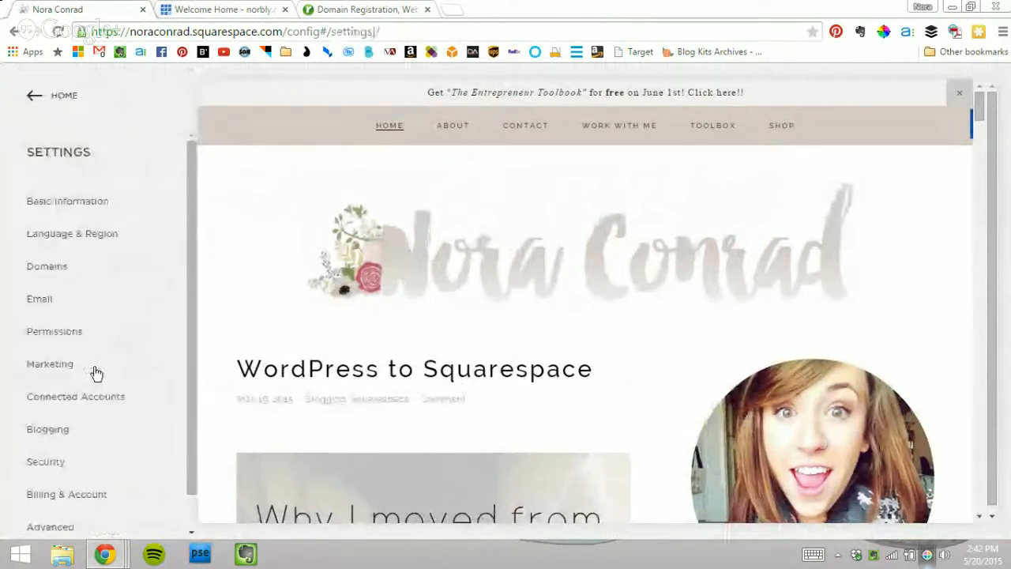
pyautogui.click(95, 274)
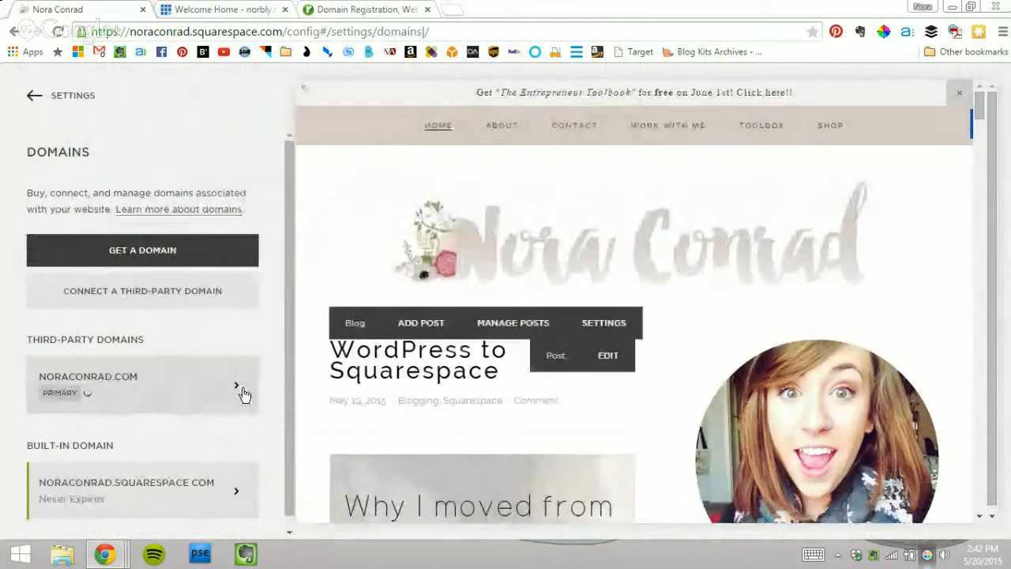
pyautogui.scroll(-1, 201, 387)
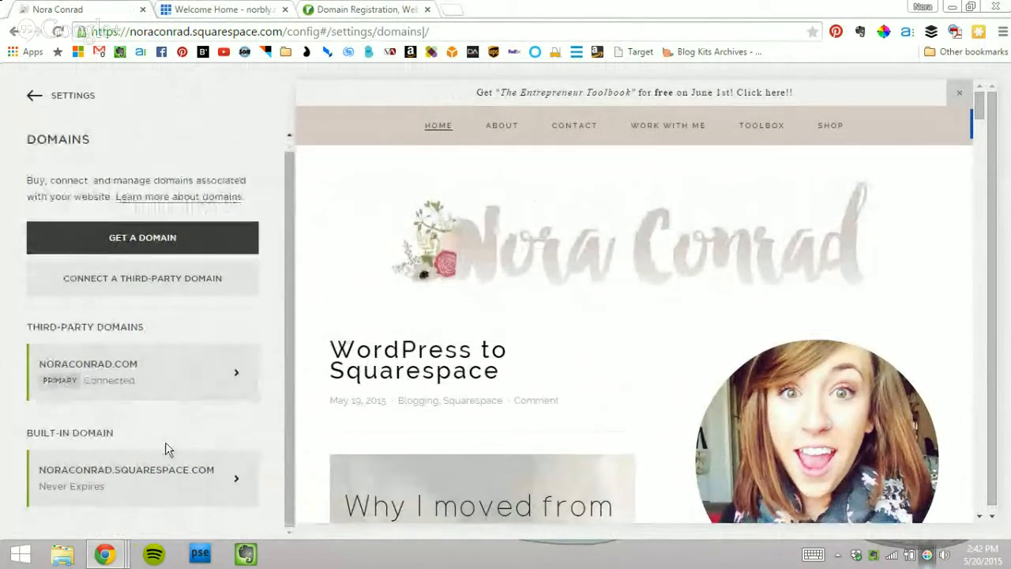
pyautogui.click(154, 290)
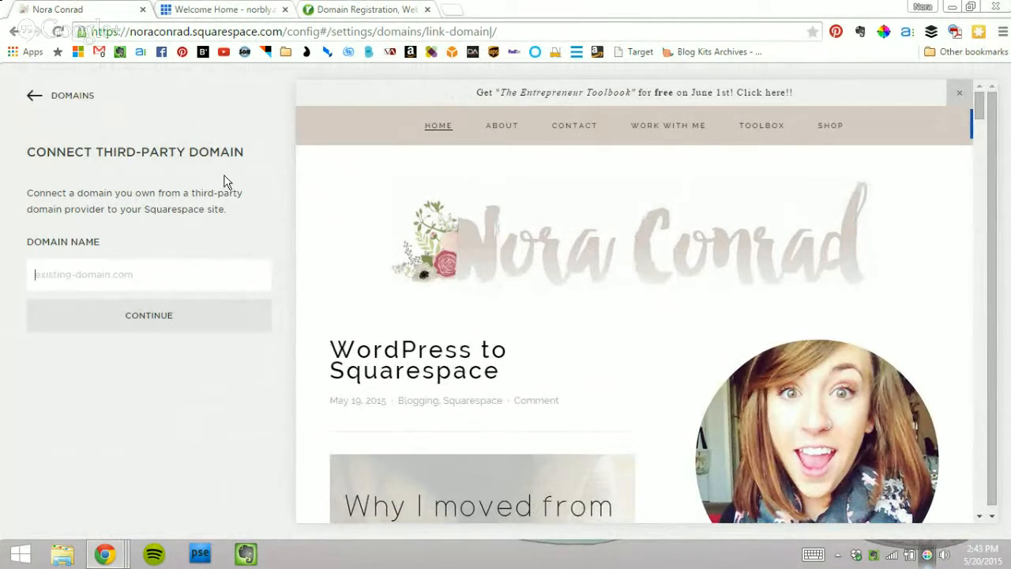
pyautogui.click(33, 96)
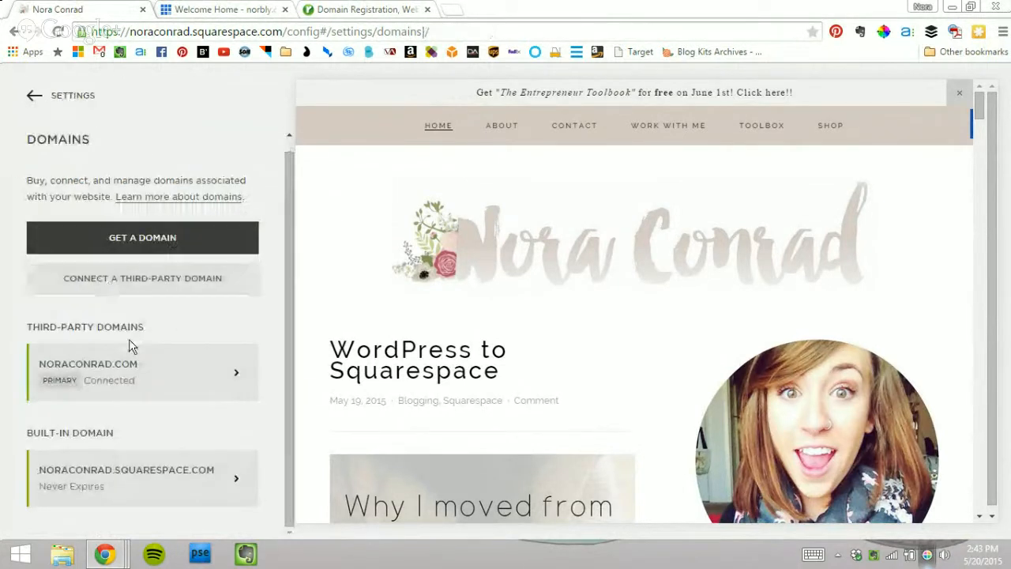
pyautogui.click(126, 369)
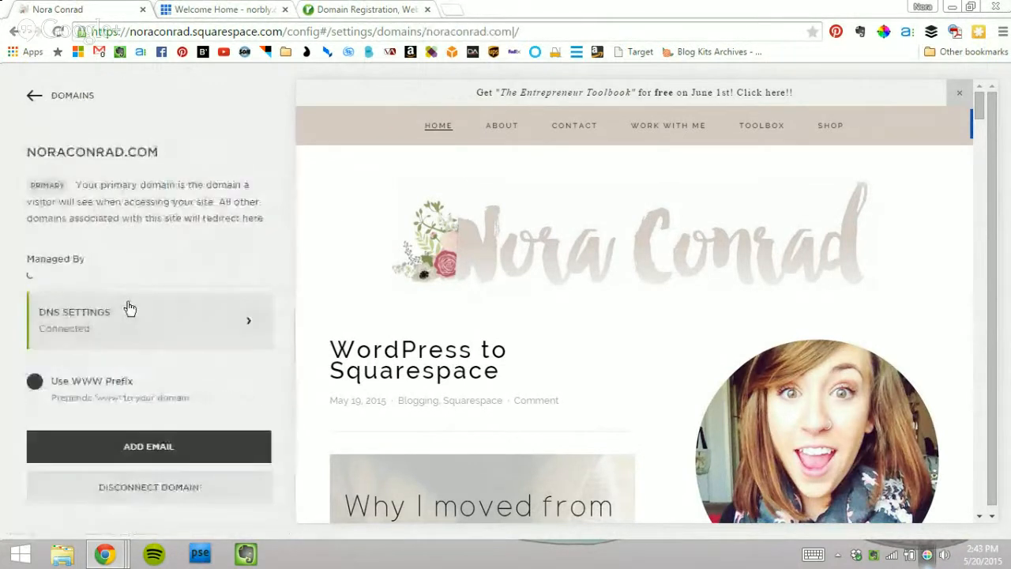
pyautogui.click(193, 302)
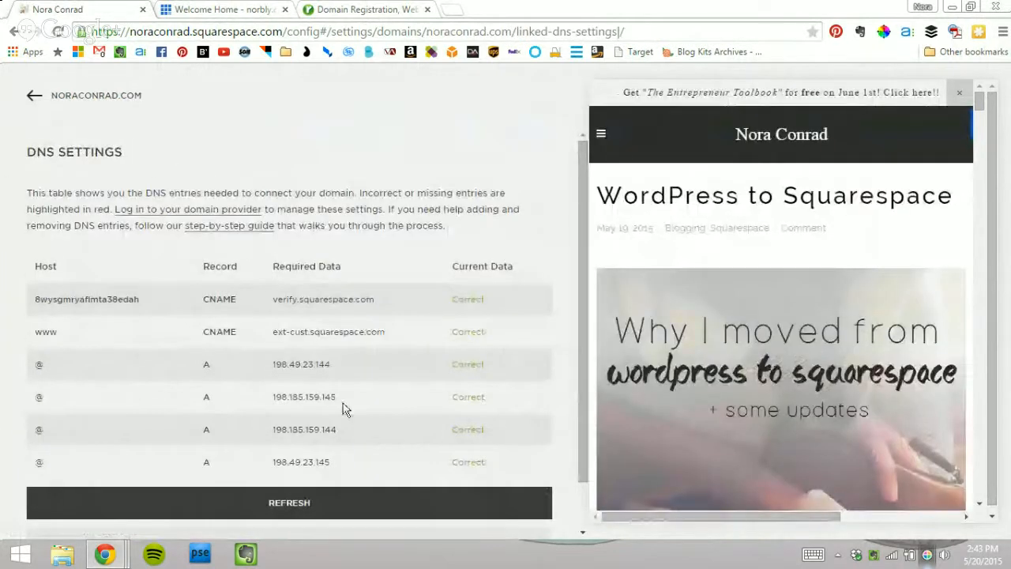
pyautogui.scroll(-2, 421, 317)
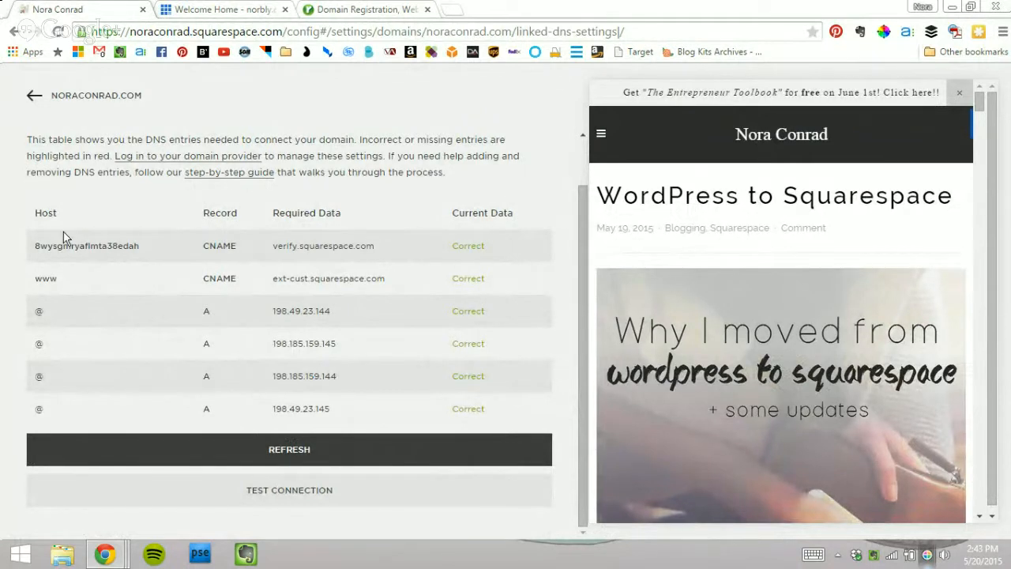
pyautogui.click(244, 7)
pyautogui.scroll(-5, 584, 273)
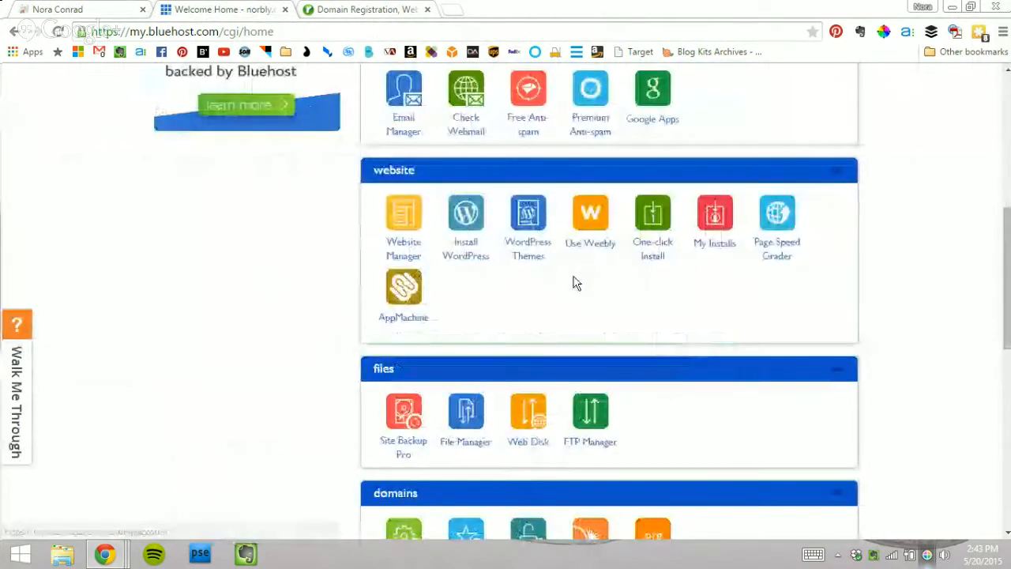
pyautogui.scroll(5, 573, 283)
pyautogui.click(239, 117)
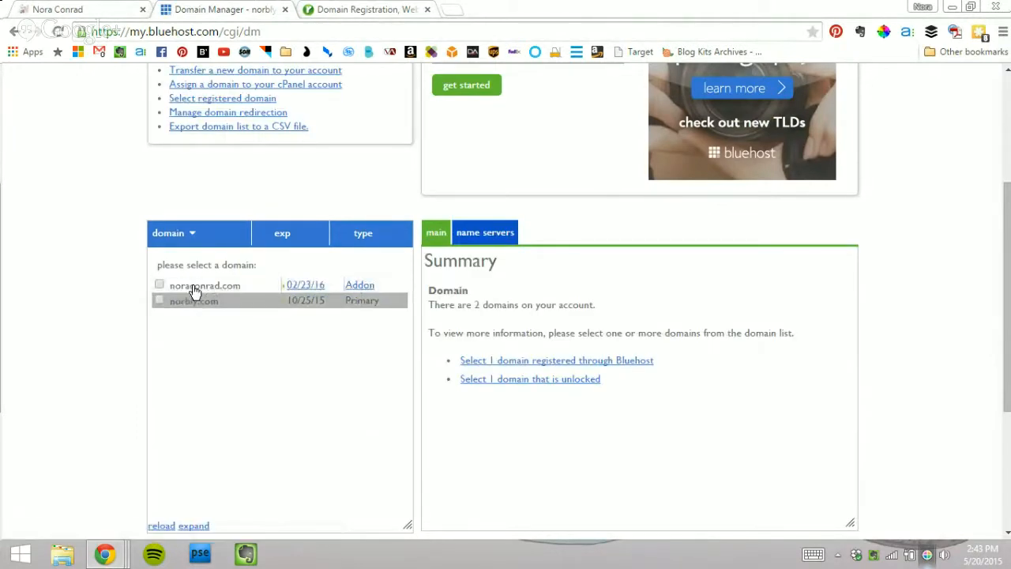
pyautogui.click(196, 291)
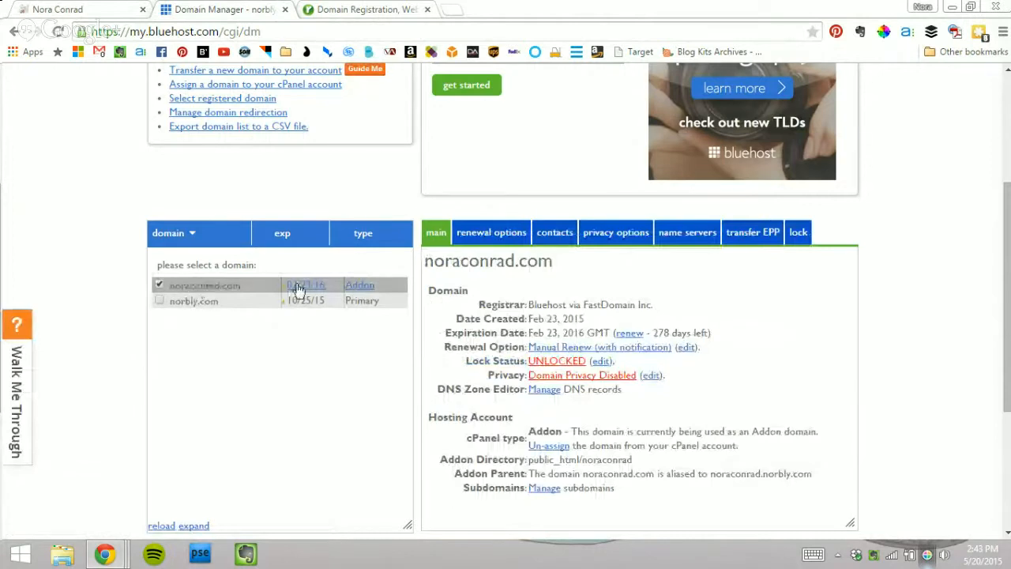
pyautogui.click(541, 395)
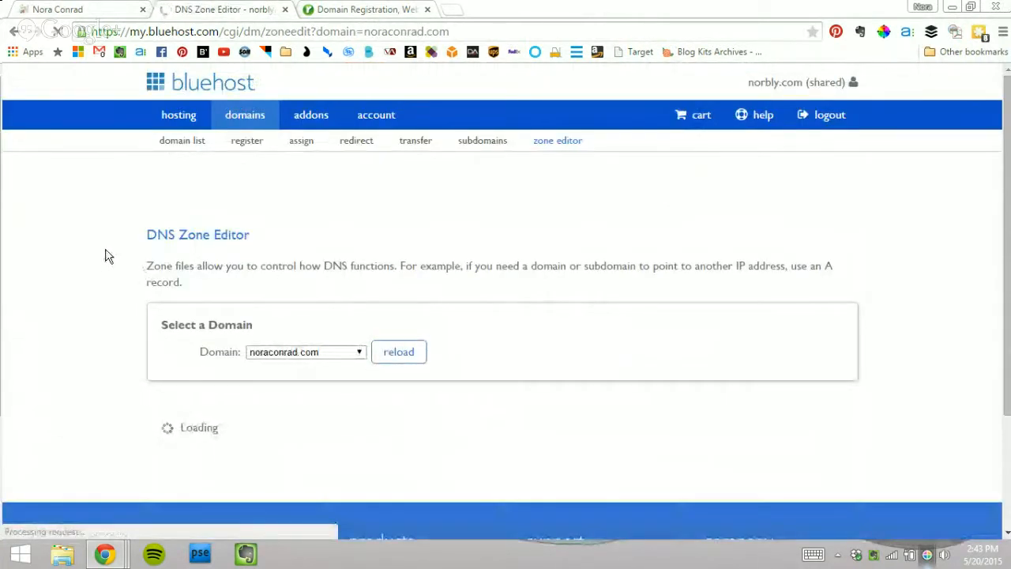
pyautogui.scroll(-3, 109, 260)
pyautogui.scroll(-4, 109, 256)
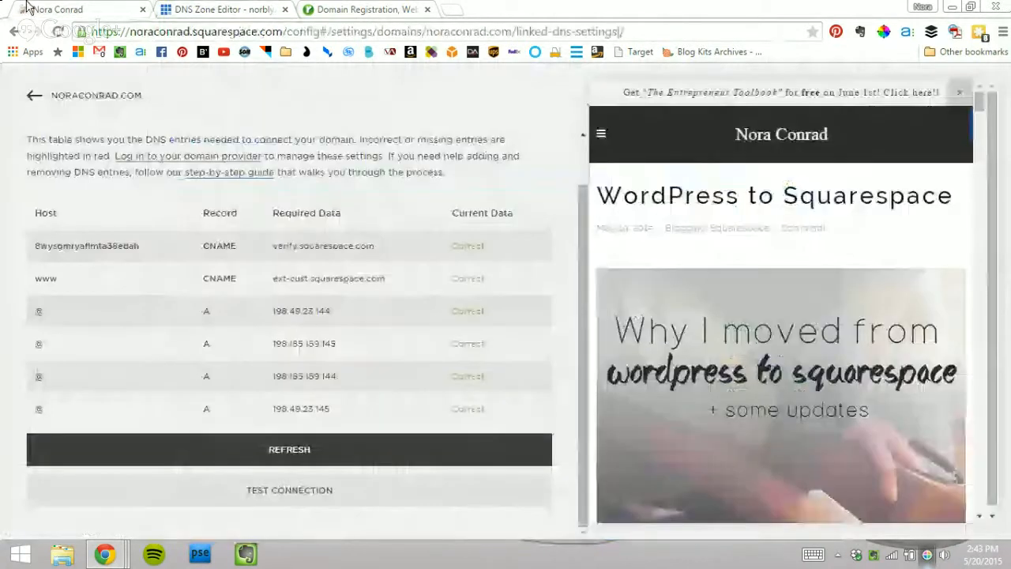
# Step: Compare Bluehost's @ A records and www CNAME against Squarespace's required entries
pyautogui.click(57, 9)
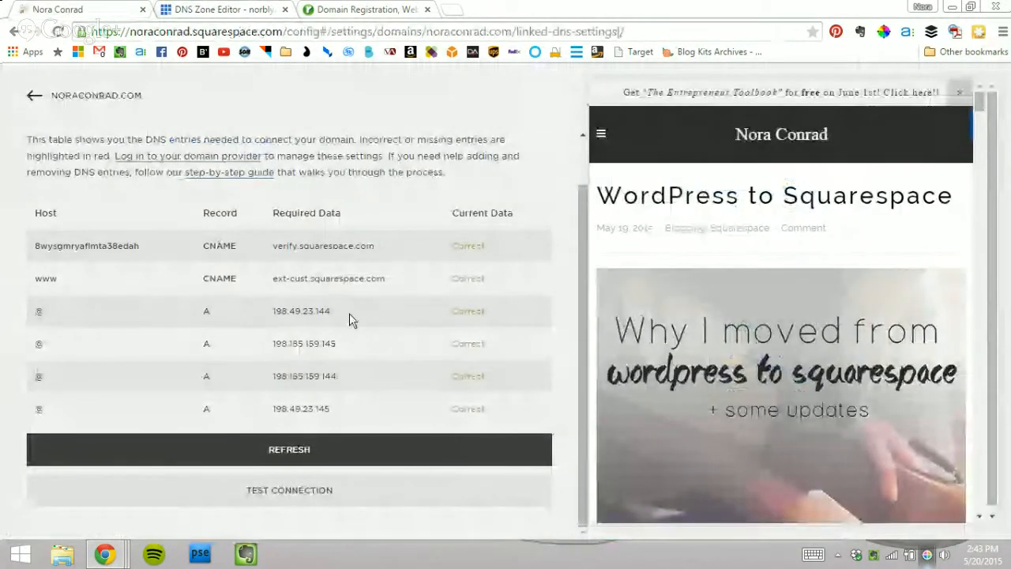
pyautogui.click(217, 10)
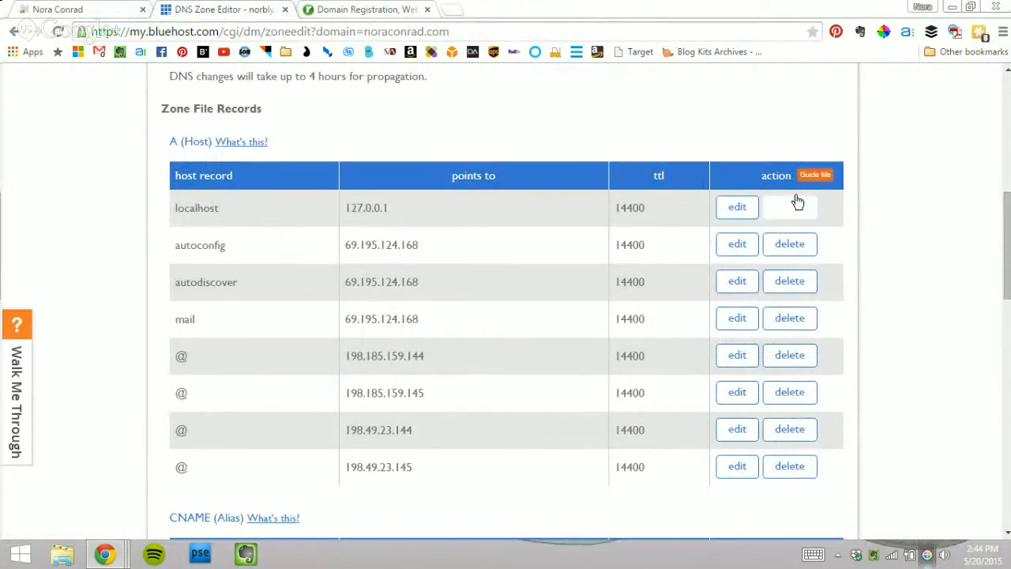
pyautogui.moveTo(181, 356); pyautogui.dragTo(463, 363)
pyautogui.click(461, 356)
pyautogui.scroll(-5, 329, 304)
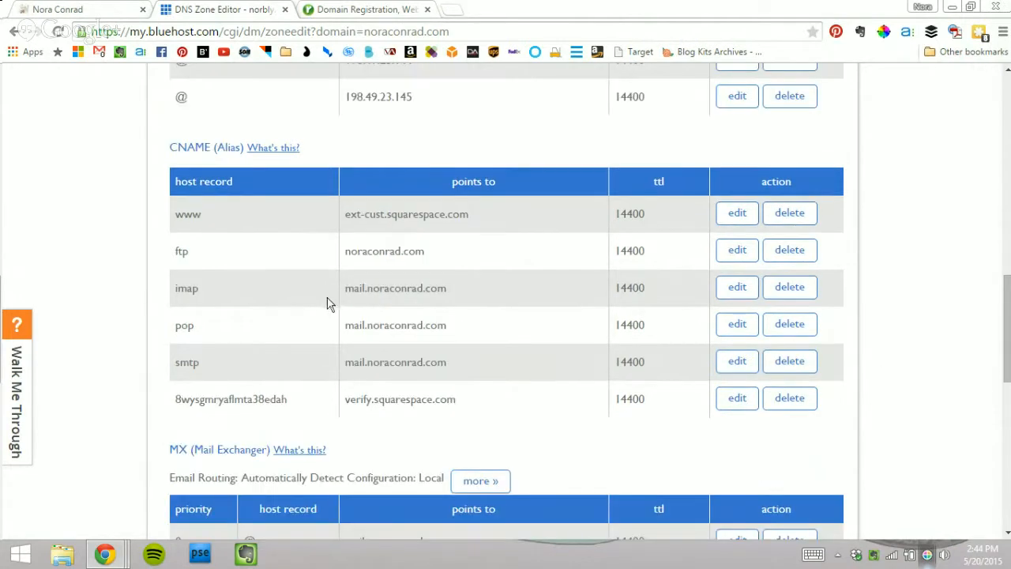
pyautogui.moveTo(180, 207); pyautogui.dragTo(251, 217)
pyautogui.click(256, 211)
# Step: Select the ext-cust.squarespace.com target in Squarespace's www row
pyautogui.click(109, 8)
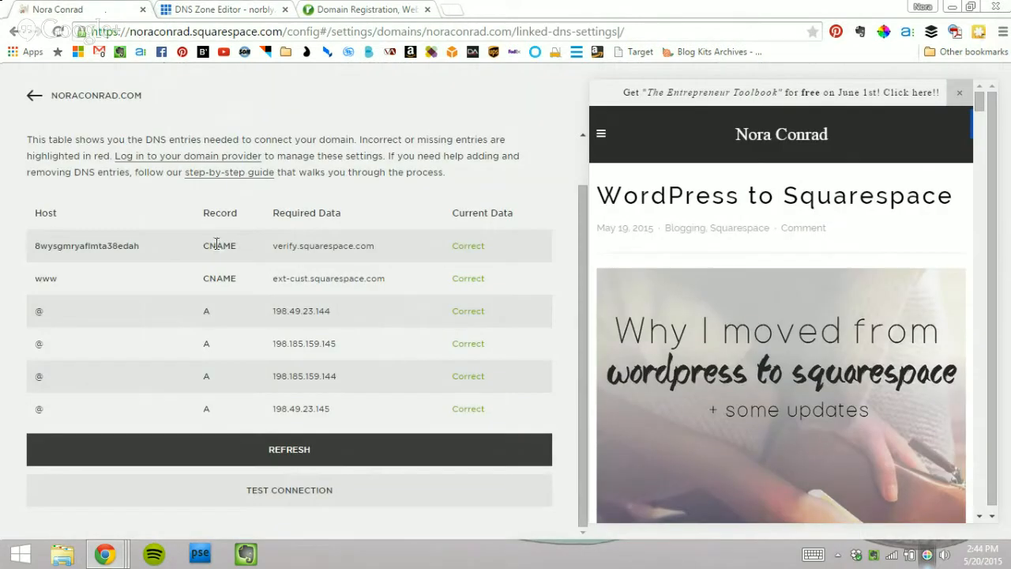
pyautogui.moveTo(39, 279); pyautogui.dragTo(64, 281)
pyautogui.click(57, 286)
pyautogui.moveTo(387, 280); pyautogui.dragTo(269, 277)
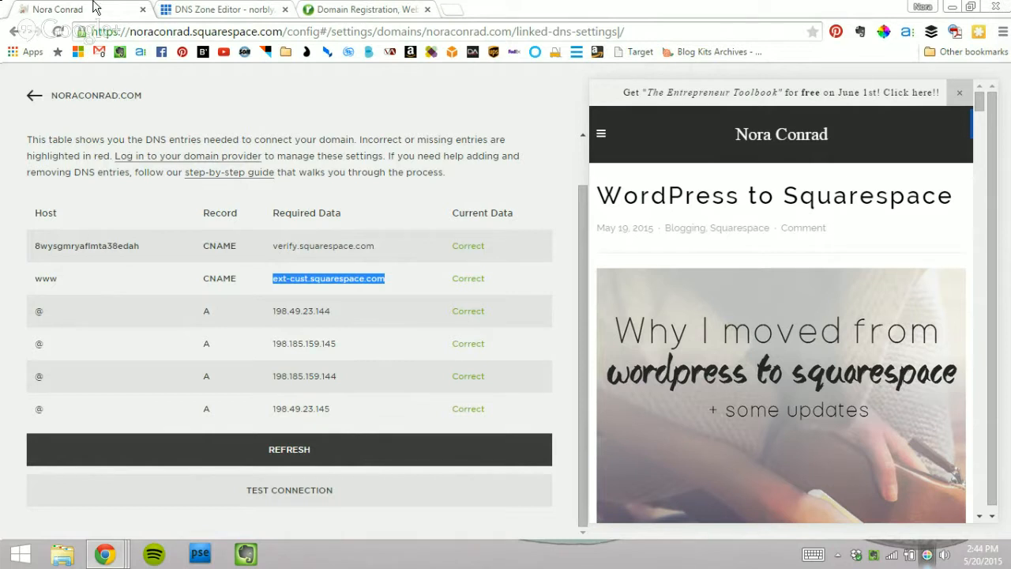
pyautogui.click(215, 8)
pyautogui.scroll(4, 332, 277)
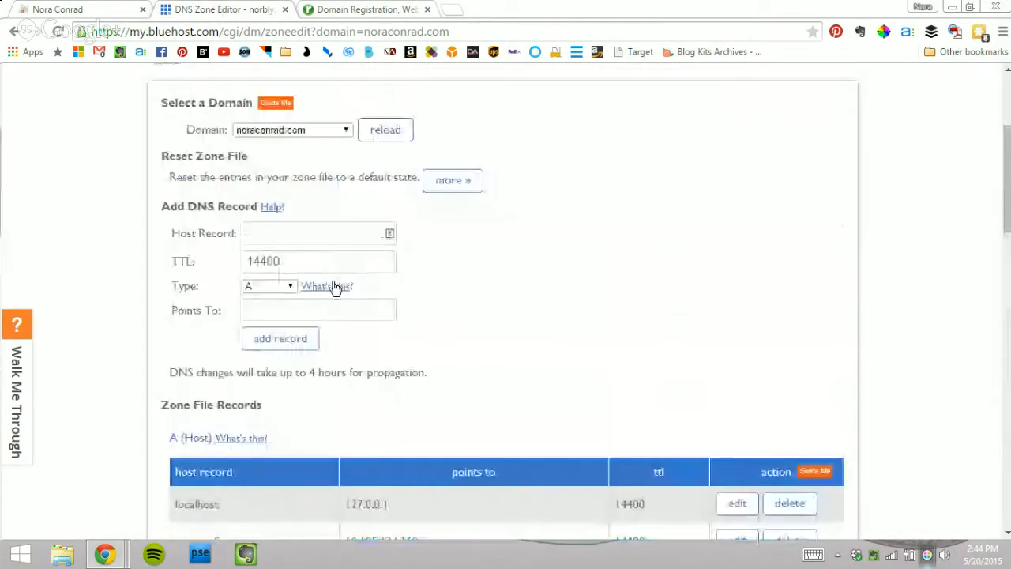
pyautogui.click(285, 233)
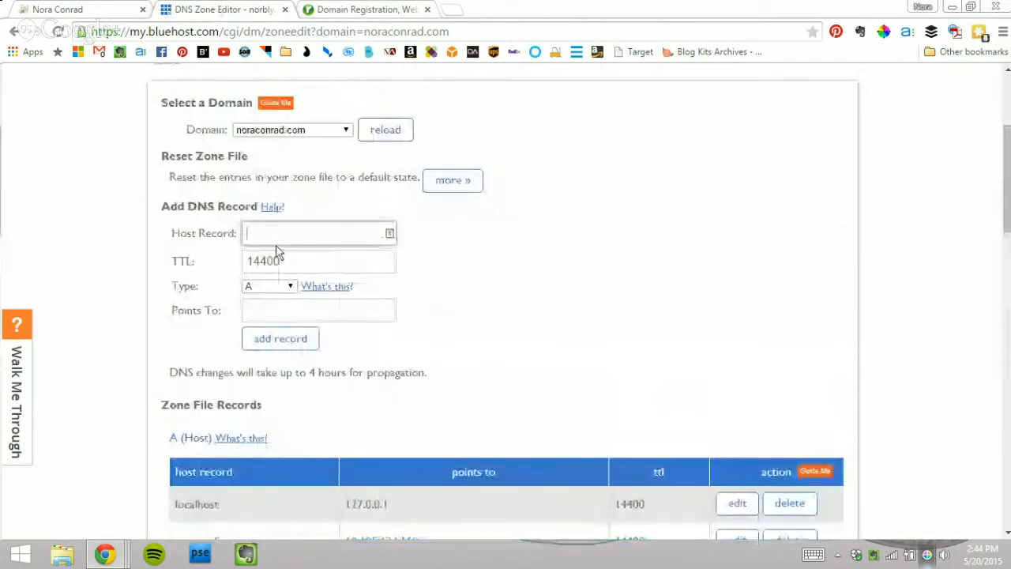
pyautogui.click(66, 9)
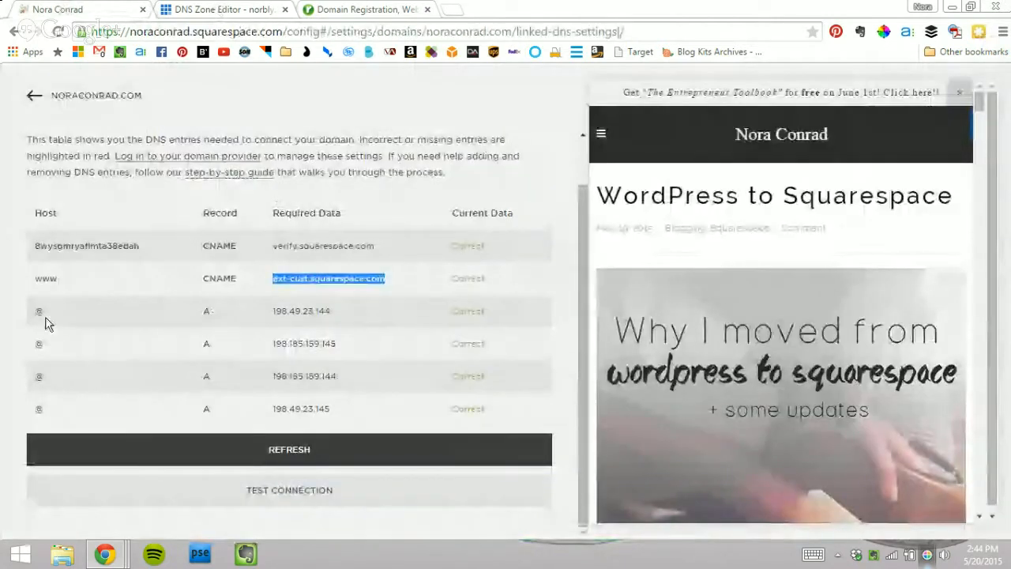
pyautogui.click(195, 9)
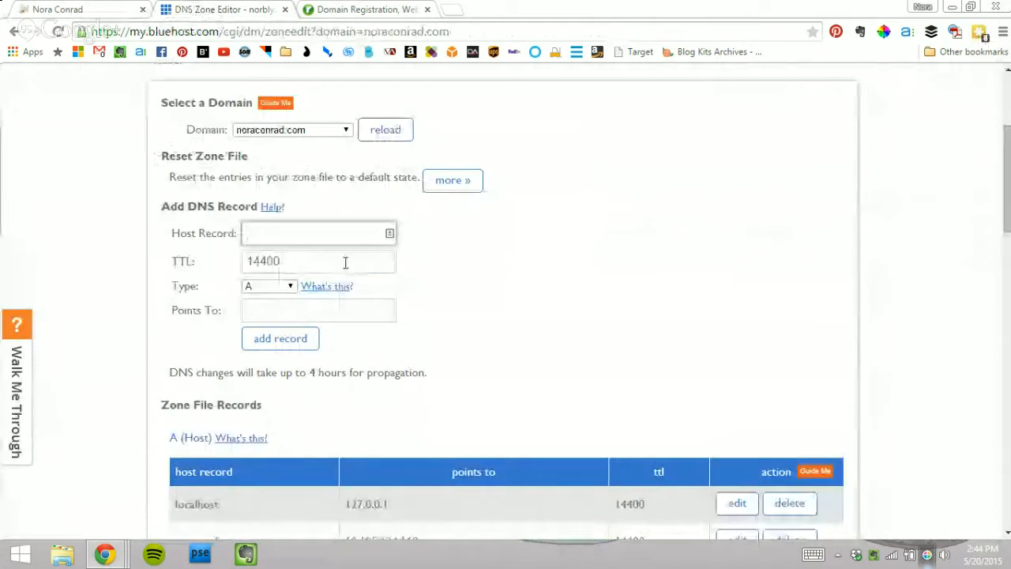
pyautogui.click(276, 289)
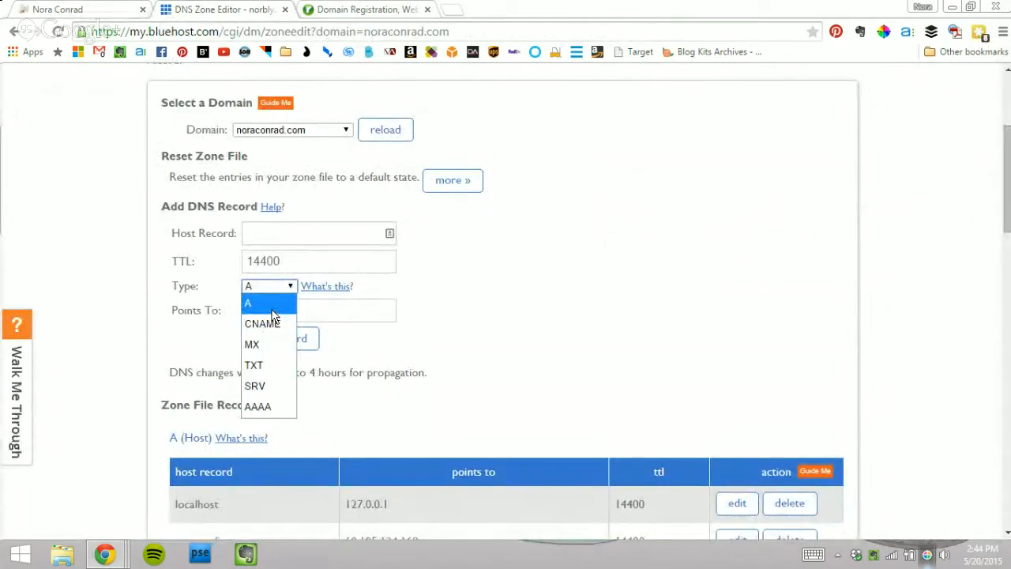
pyautogui.click(272, 308)
pyautogui.click(356, 314)
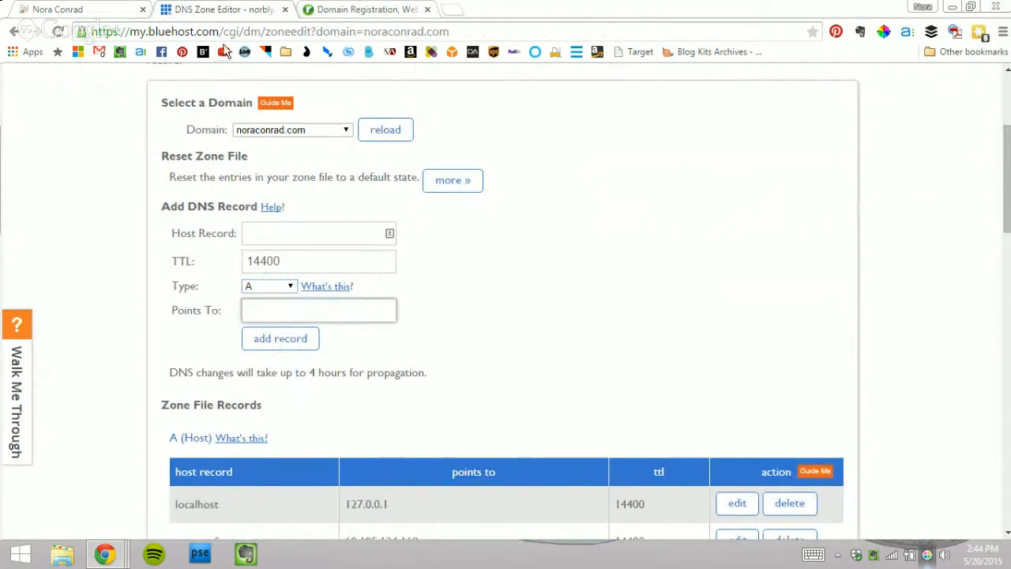
pyautogui.click(101, 8)
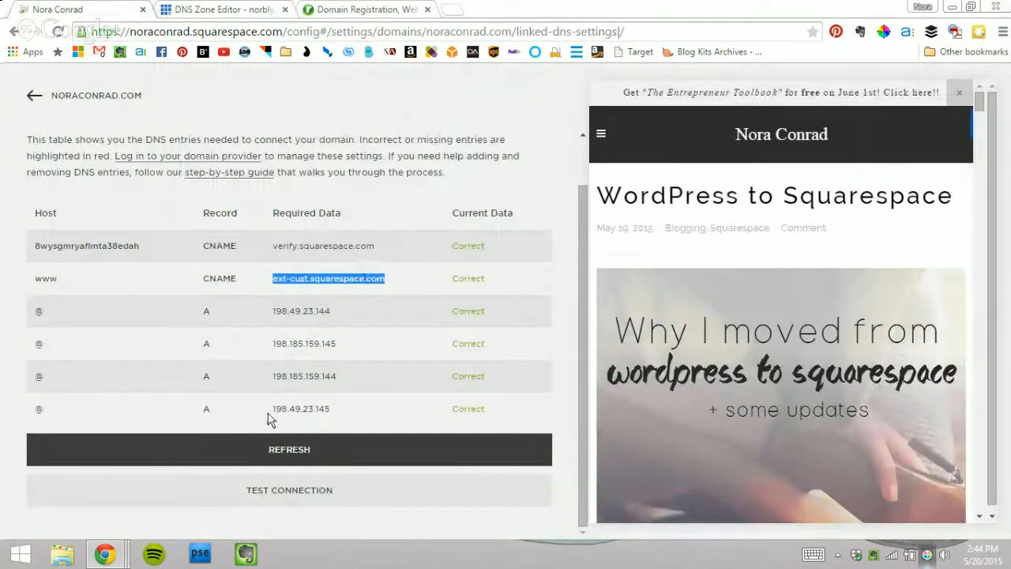
# Step: Confirm Bluehost's four @ A records, including 198.185.159.144, and the www CNAME to ext-cust.squarespace.com
pyautogui.click(351, 317)
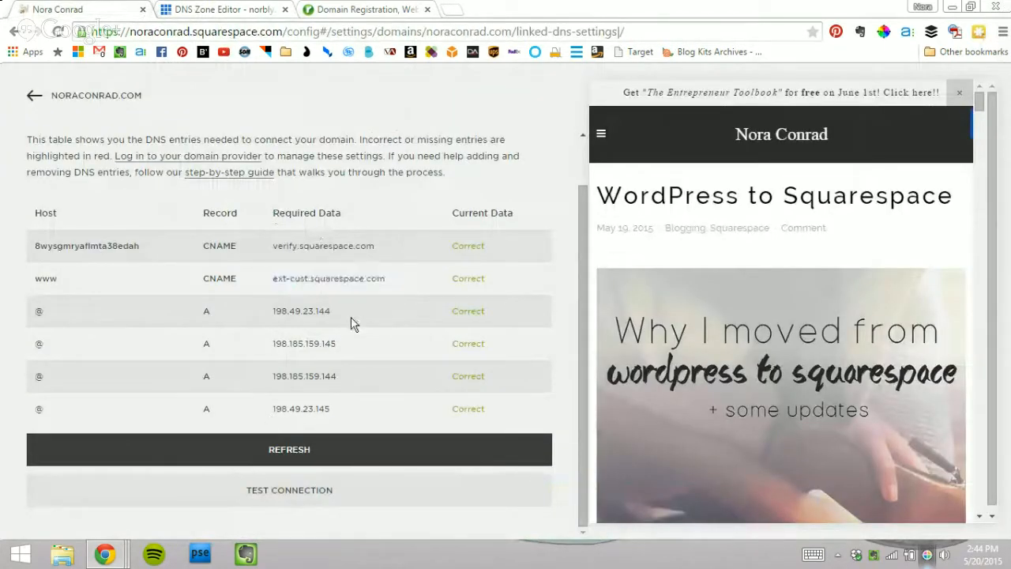
pyautogui.click(221, 9)
pyautogui.scroll(-3, 594, 262)
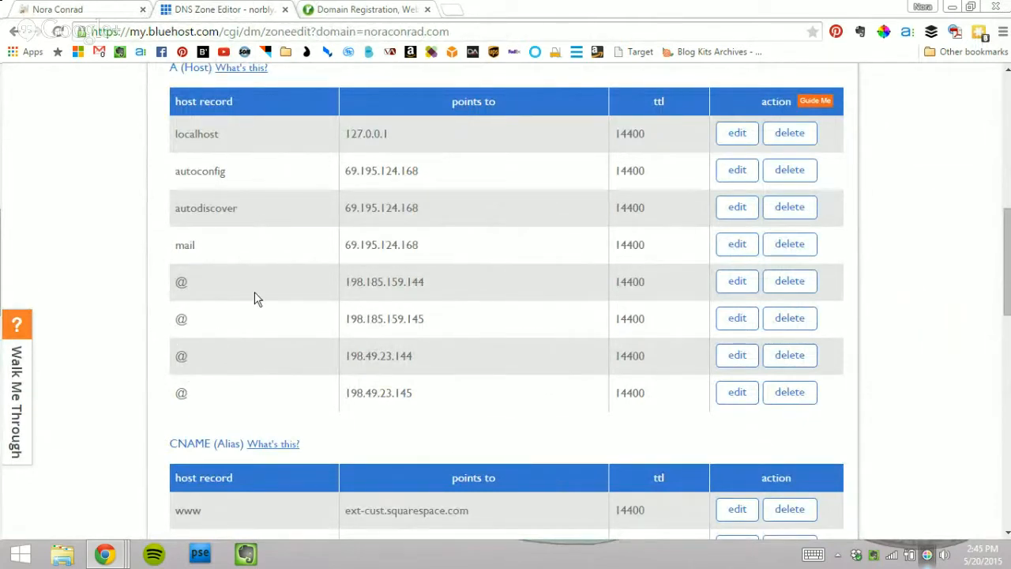
pyautogui.moveTo(391, 275); pyautogui.dragTo(293, 273)
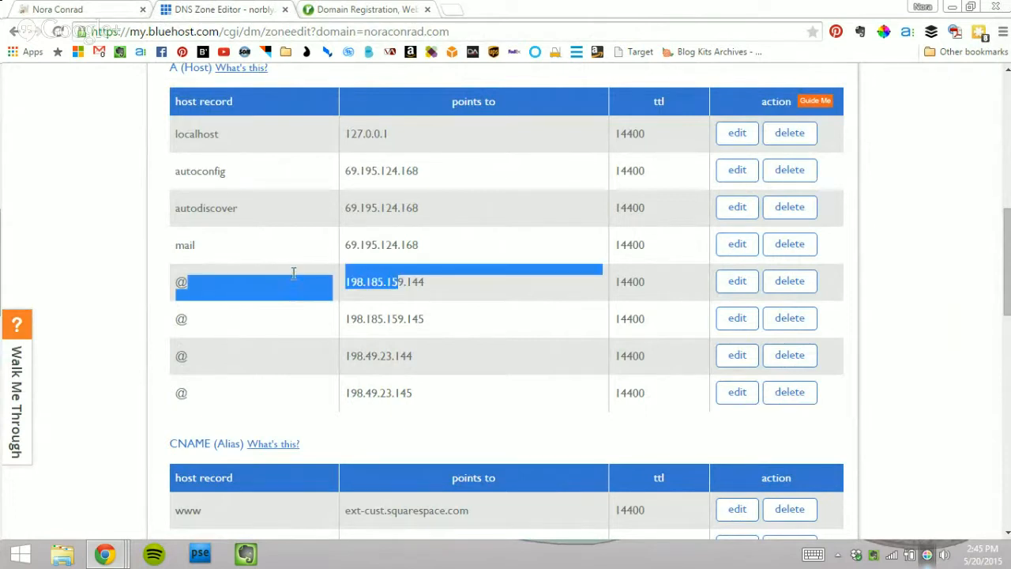
pyautogui.click(190, 334)
pyautogui.scroll(-4, 460, 339)
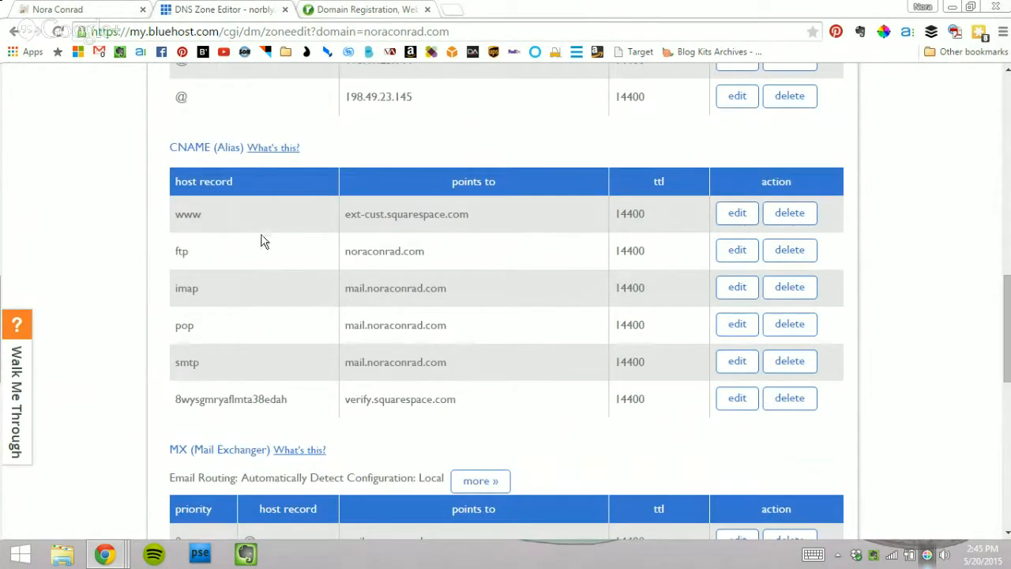
pyautogui.moveTo(184, 212); pyautogui.dragTo(462, 212)
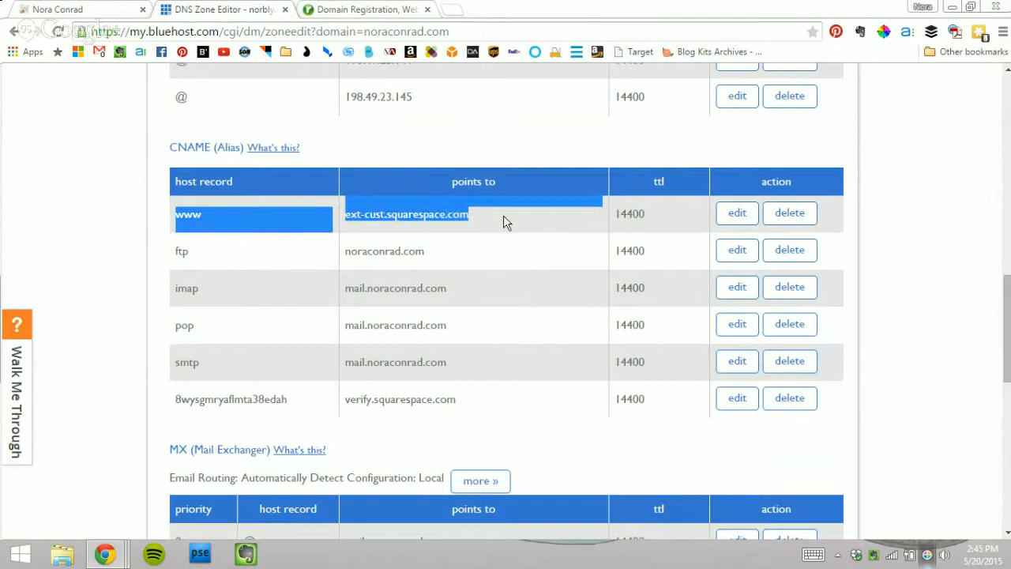
pyautogui.click(195, 209)
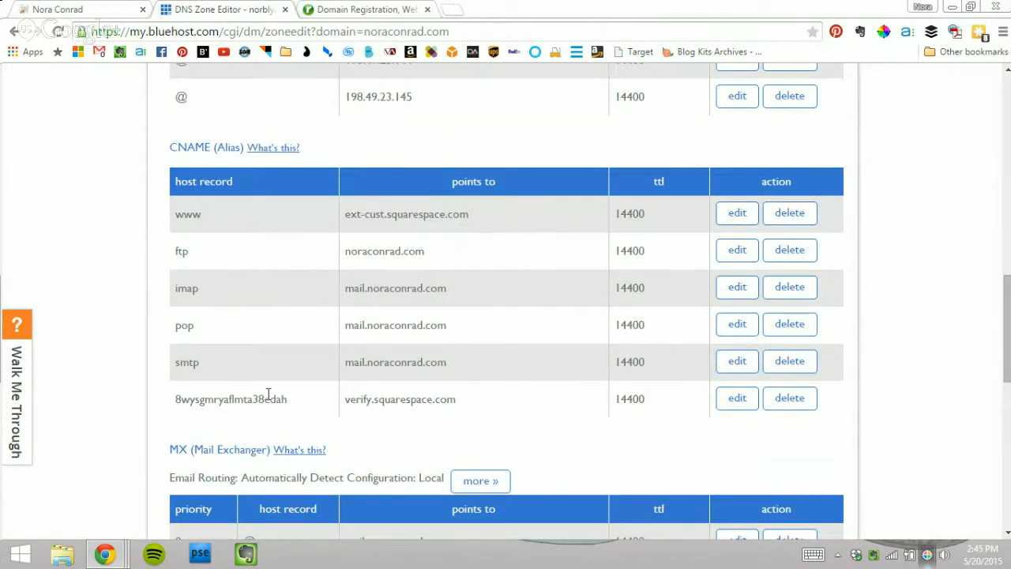
pyautogui.click(38, 7)
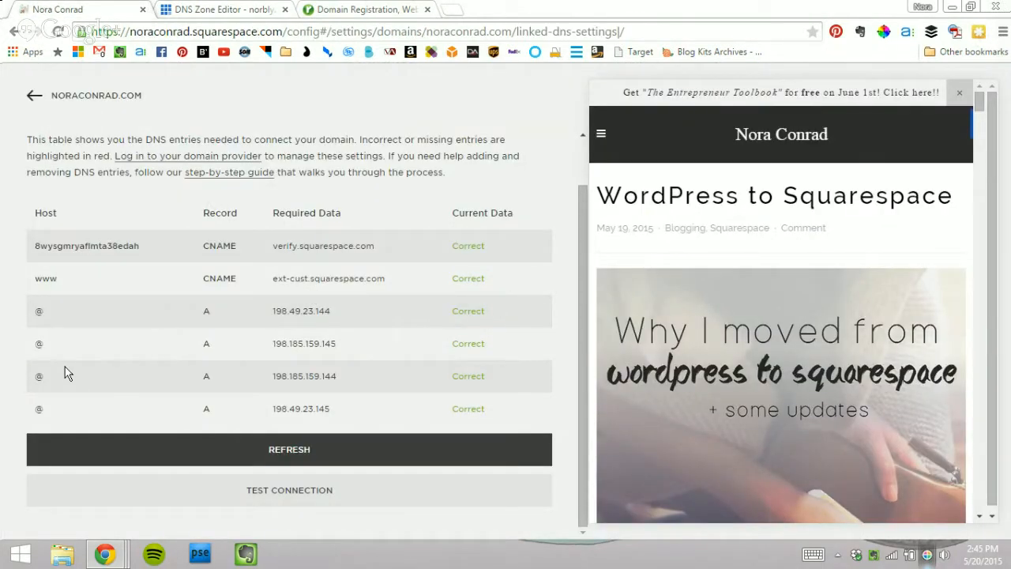
pyautogui.click(286, 436)
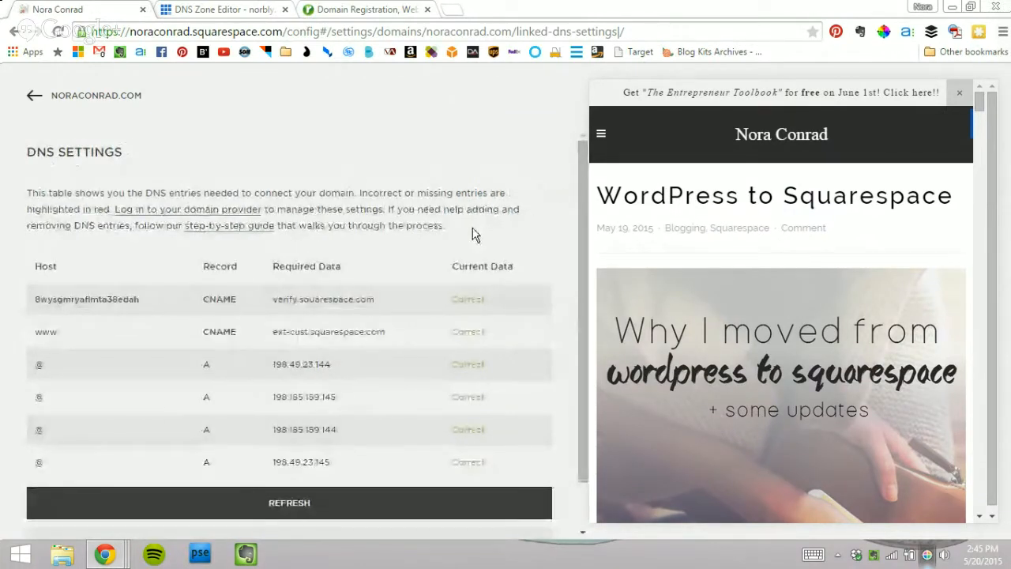
pyautogui.scroll(-1, 473, 271)
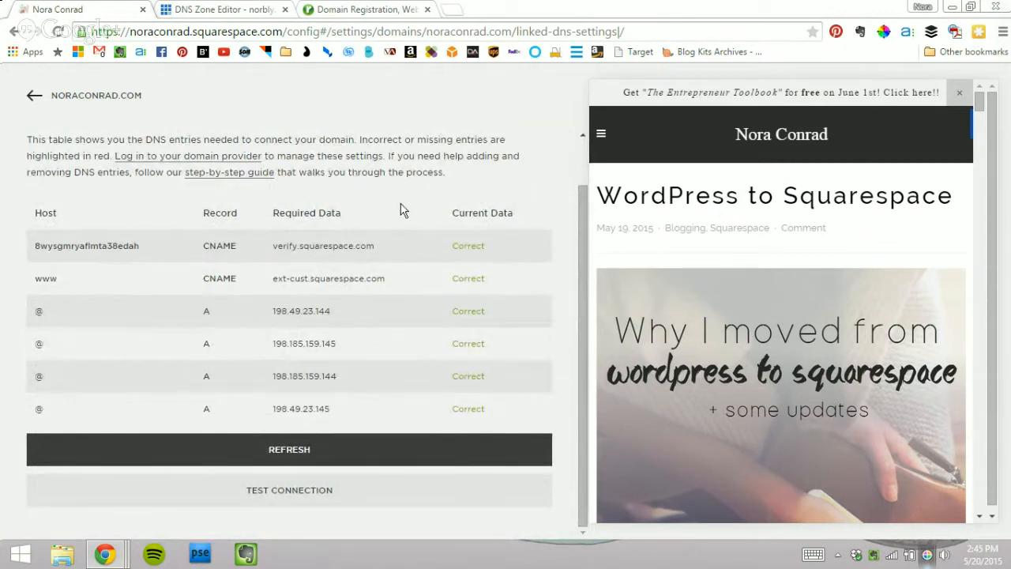
pyautogui.click(281, 490)
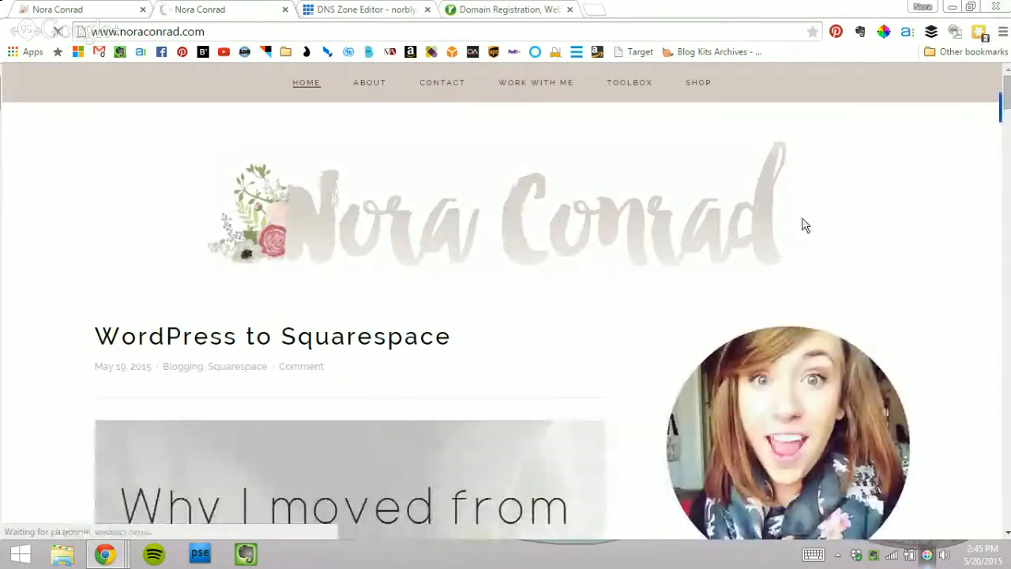
pyautogui.scroll(-6, 986, 334)
pyautogui.scroll(8, 980, 348)
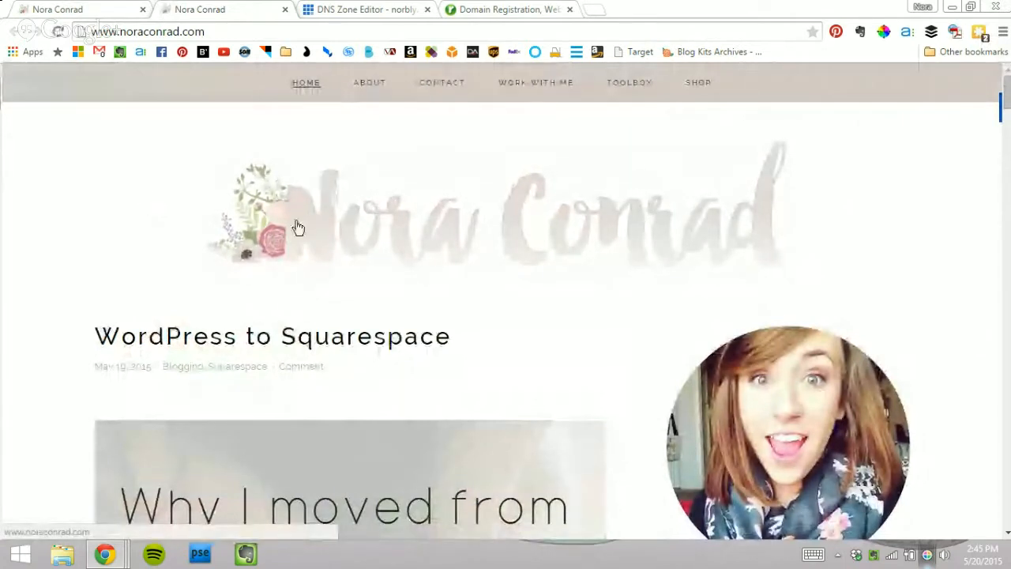
pyautogui.click(54, 5)
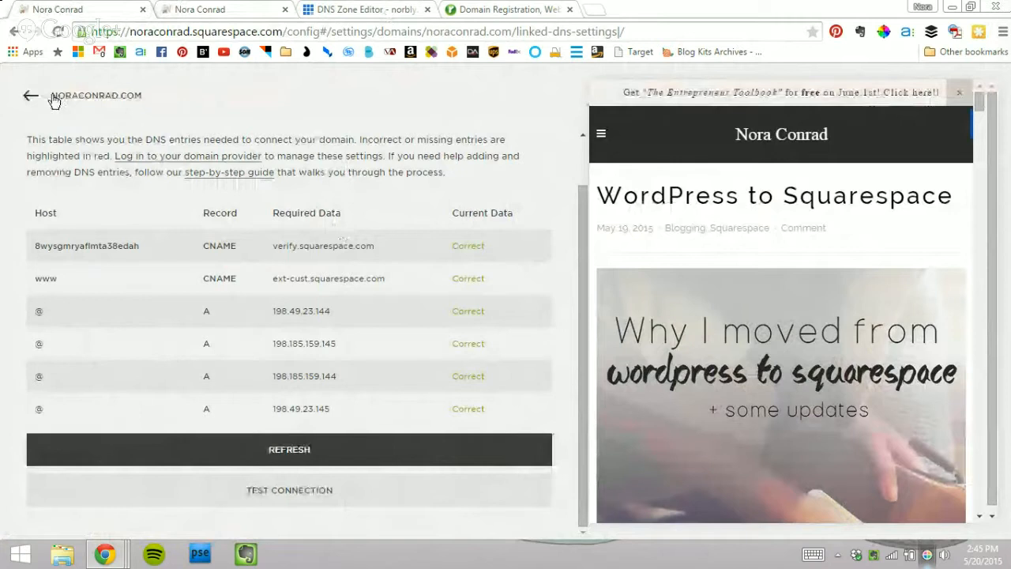
# Step: Close the live-site tab, open the Bluehost domain-mapping guide, and return to Domains
pyautogui.click(252, 10)
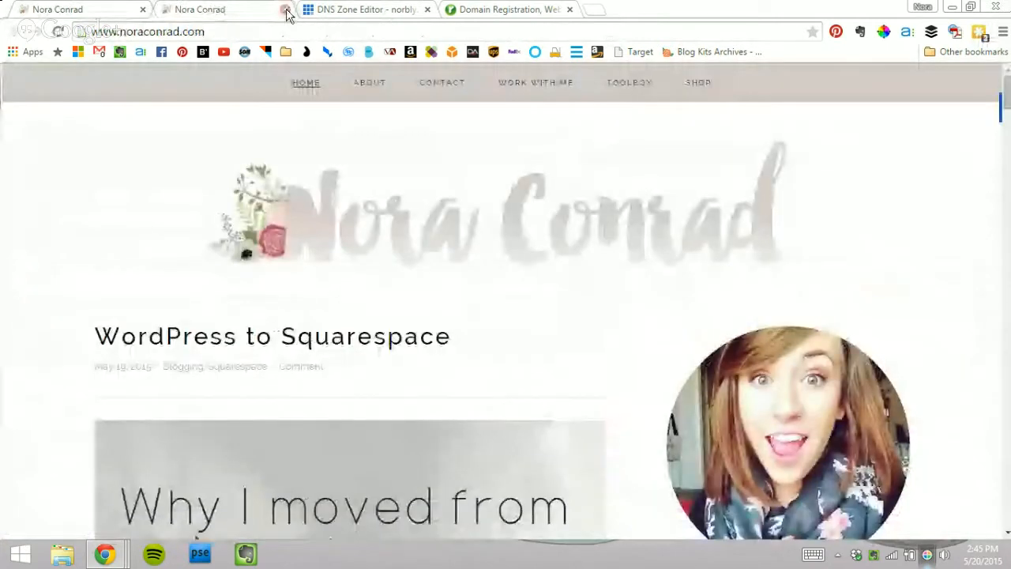
pyautogui.click(285, 9)
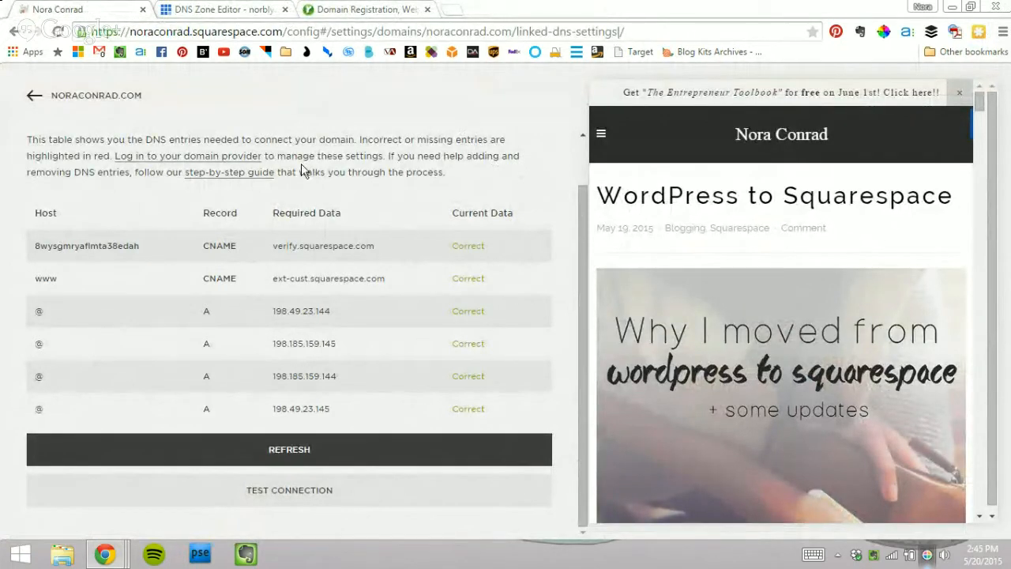
pyautogui.click(242, 180)
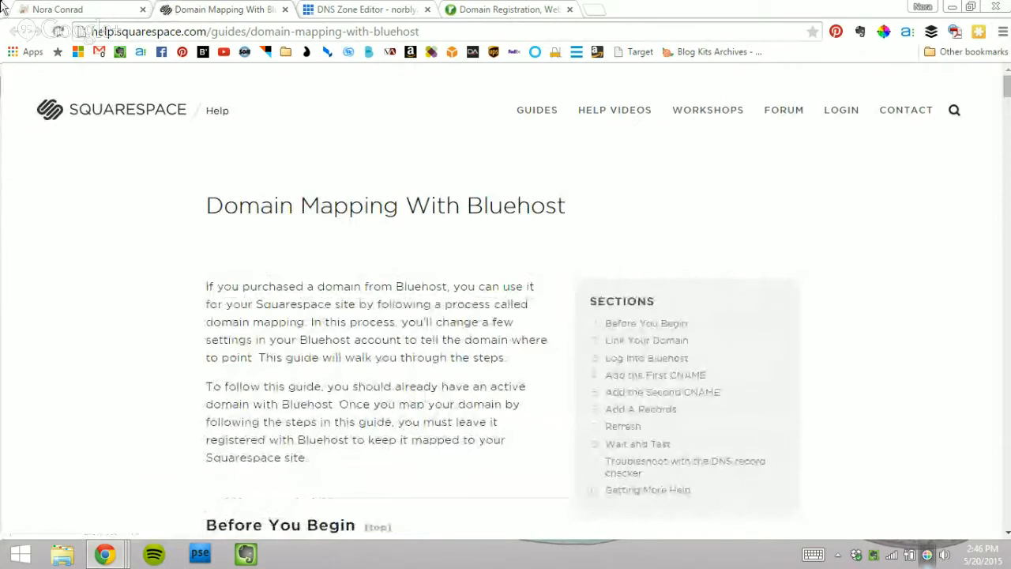
pyautogui.click(44, 8)
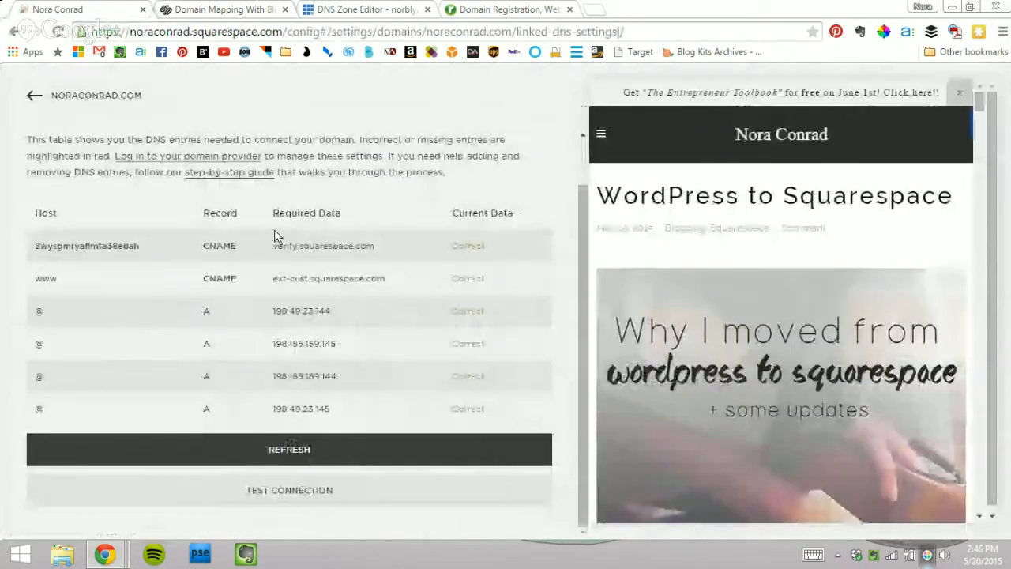
pyautogui.click(51, 98)
pyautogui.click(35, 96)
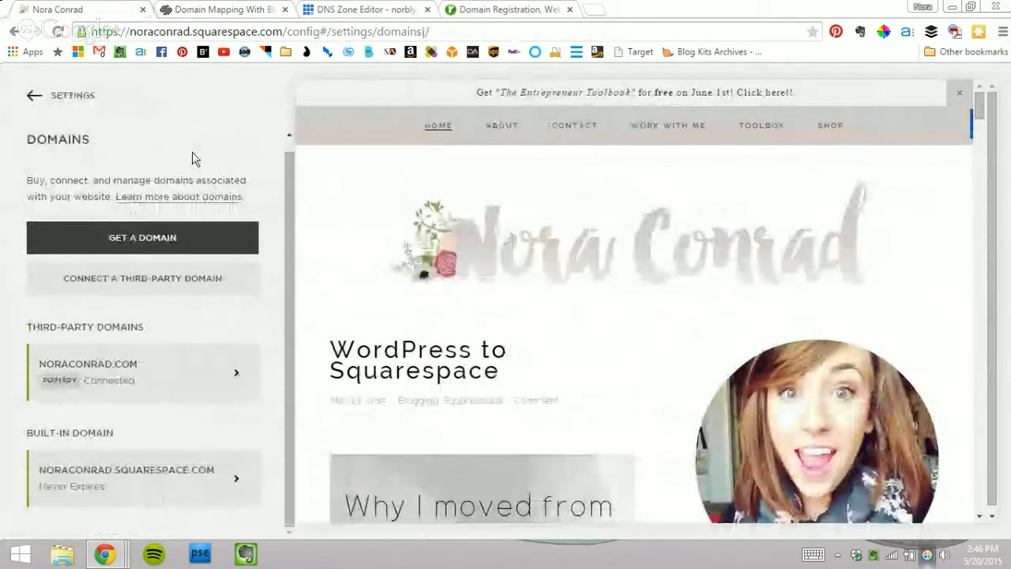
# Step: Enter norbly.com as a third-party domain and continue to the Bluehost provider step
pyautogui.click(176, 281)
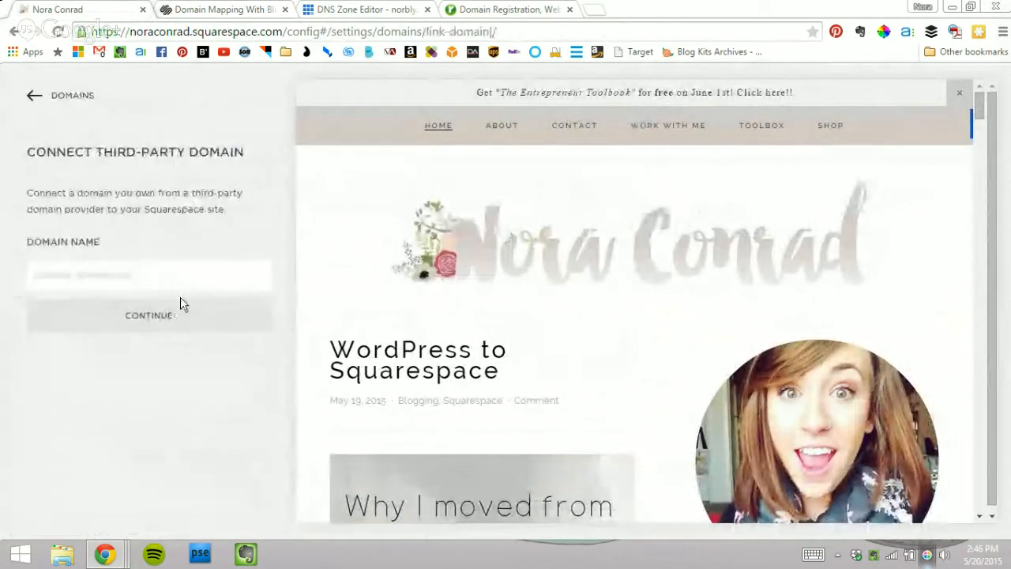
pyautogui.click(158, 278)
pyautogui.write('norbl')
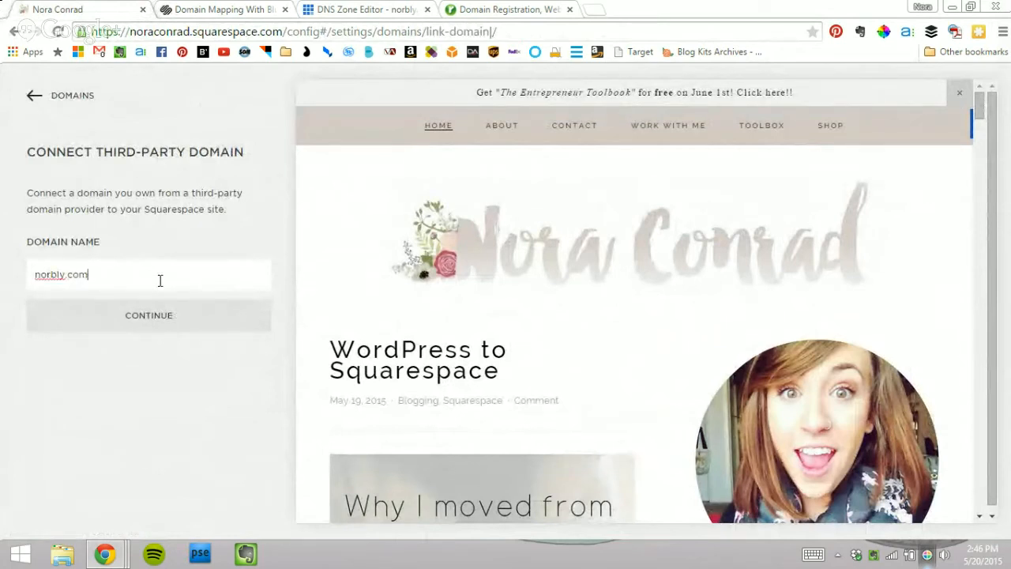
pyautogui.write('y.com')
pyautogui.click(171, 316)
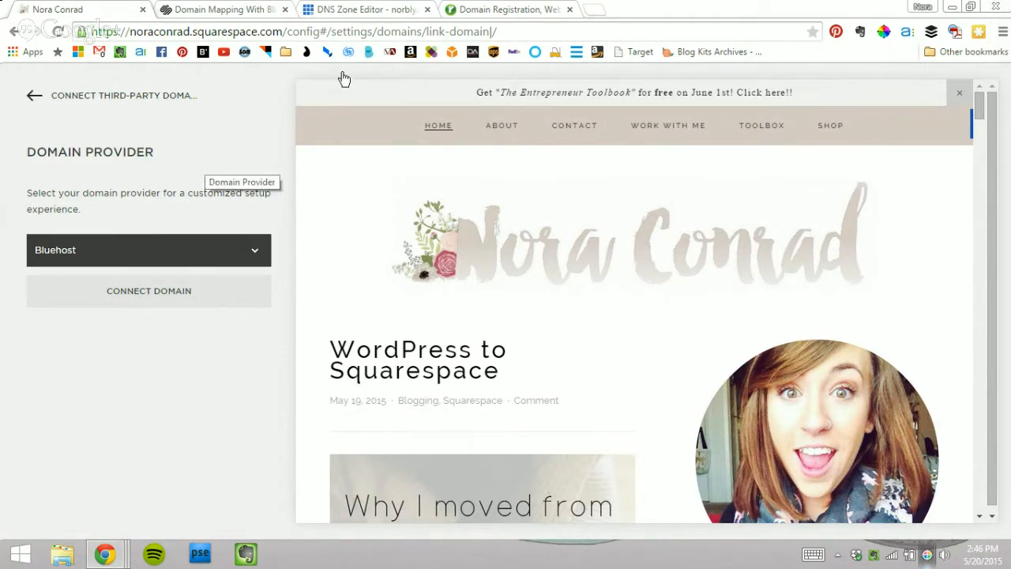
# Step: Close the register.com tab, review the Bluehost domain list, and return to Squarespace's provider page
pyautogui.click(492, 8)
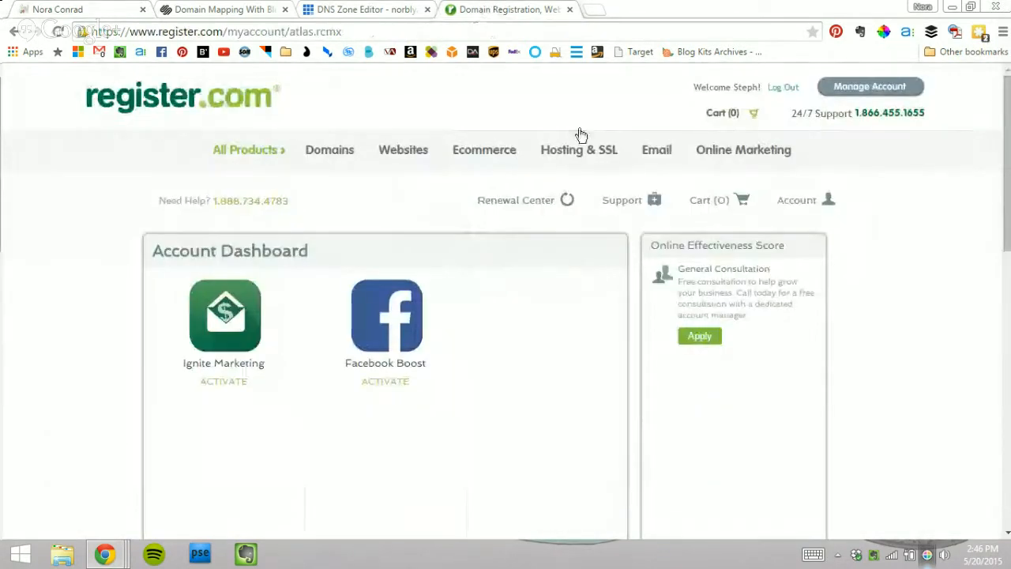
pyautogui.click(569, 11)
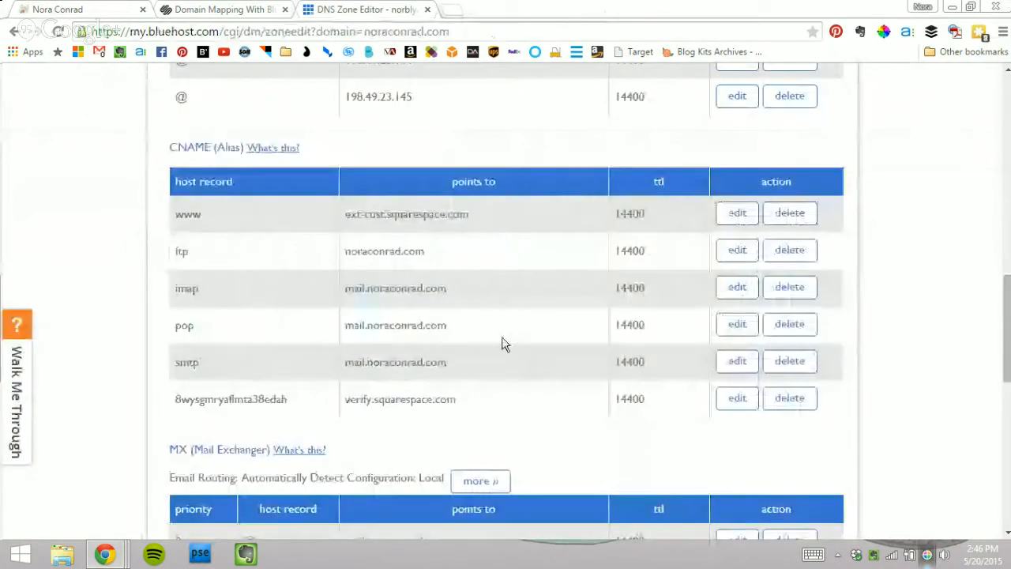
pyautogui.scroll(8, 501, 343)
pyautogui.scroll(5, 314, 228)
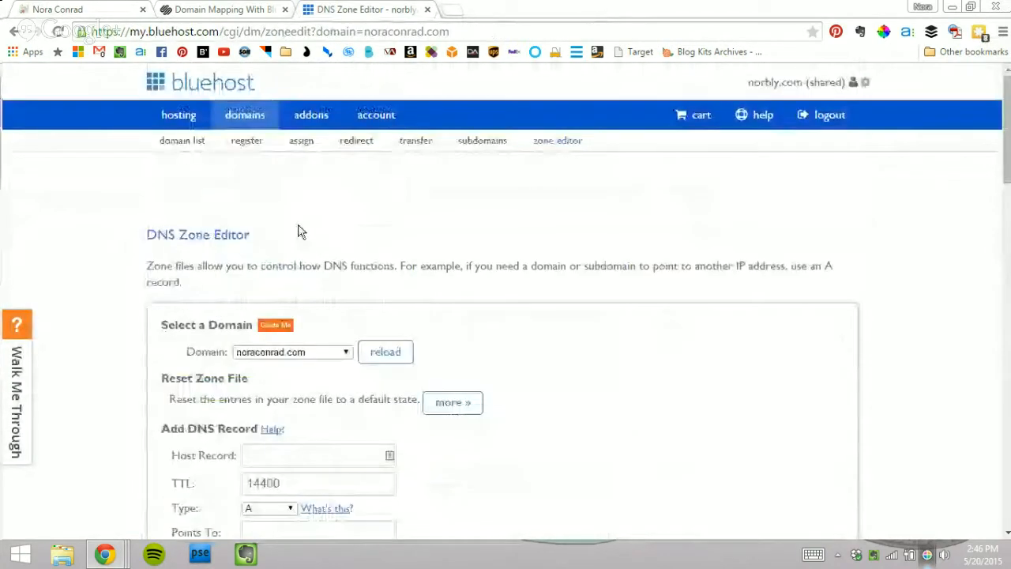
pyautogui.click(246, 115)
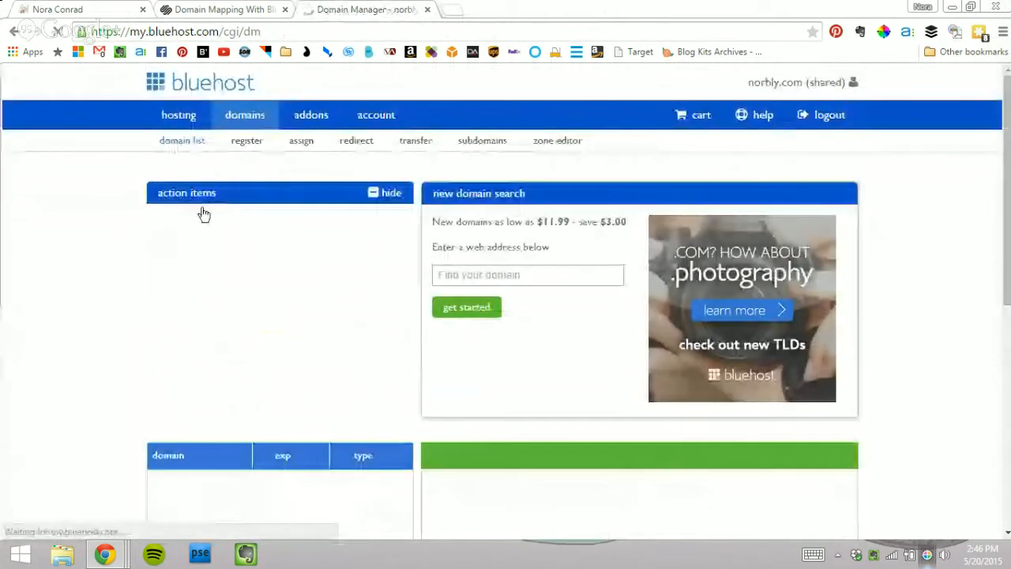
pyautogui.scroll(-2, 112, 235)
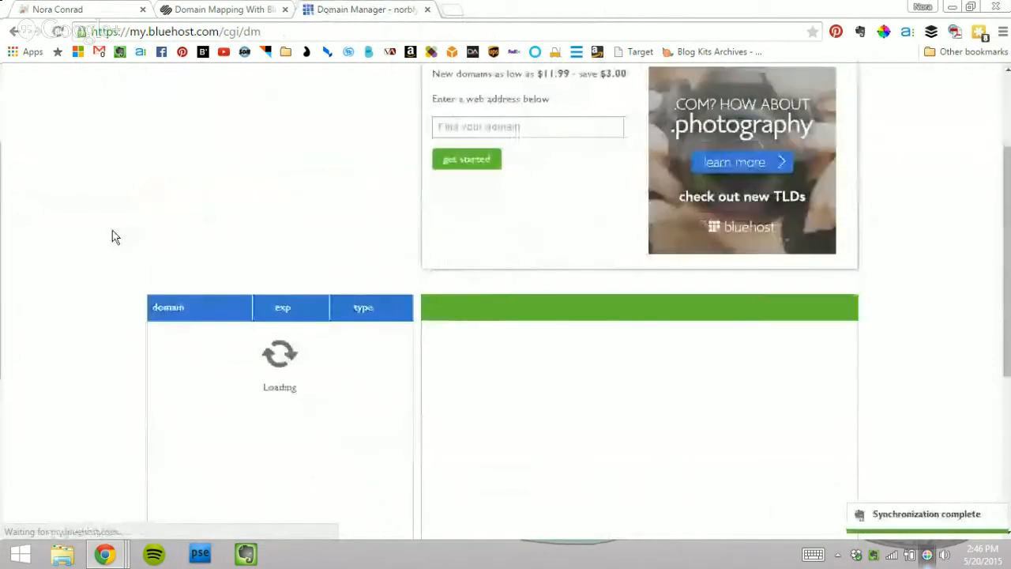
pyautogui.click(83, 9)
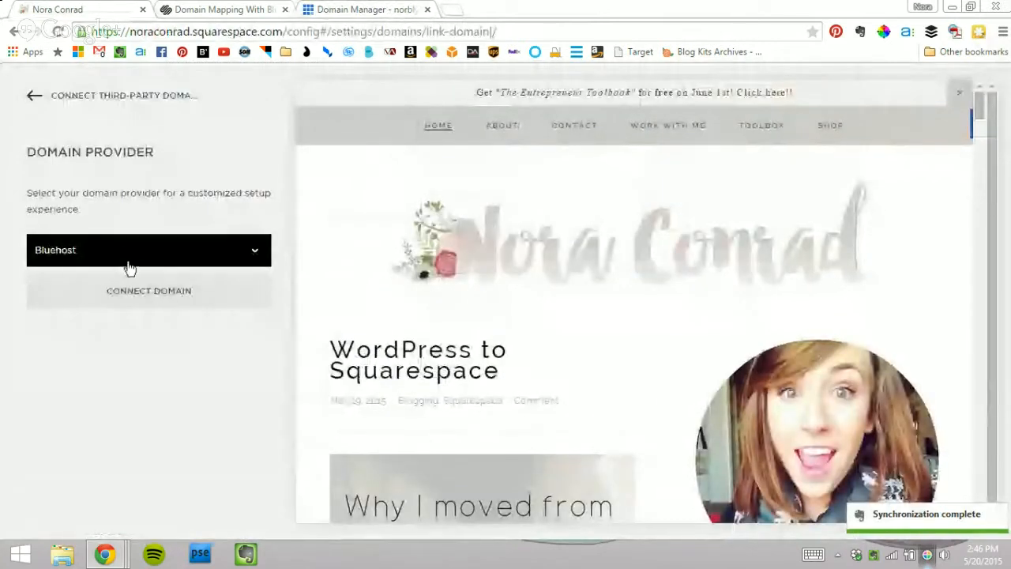
# Step: Connect norbly.com with Bluehost as provider and dismiss the notice to view required DNS records
pyautogui.click(161, 300)
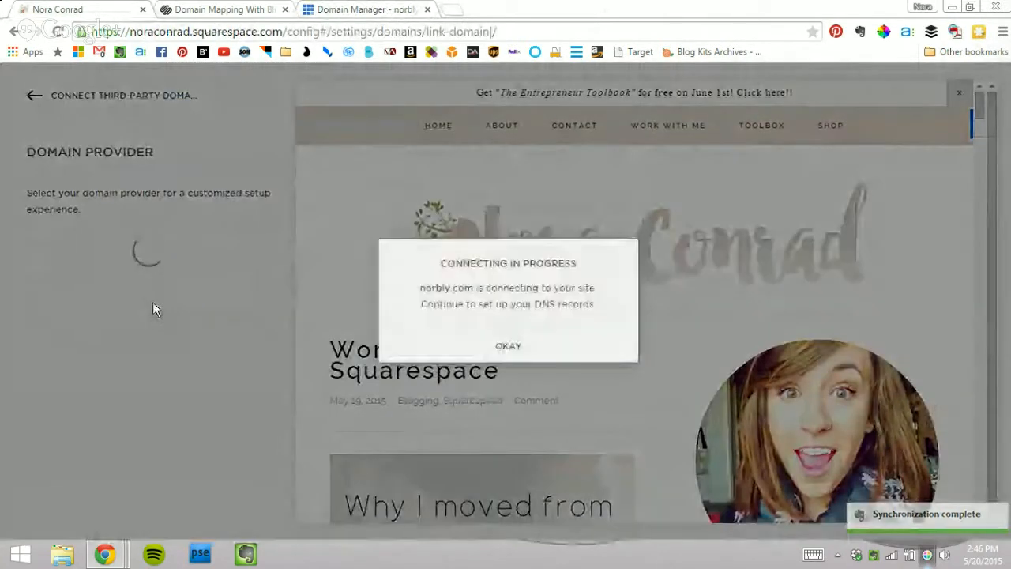
pyautogui.click(544, 348)
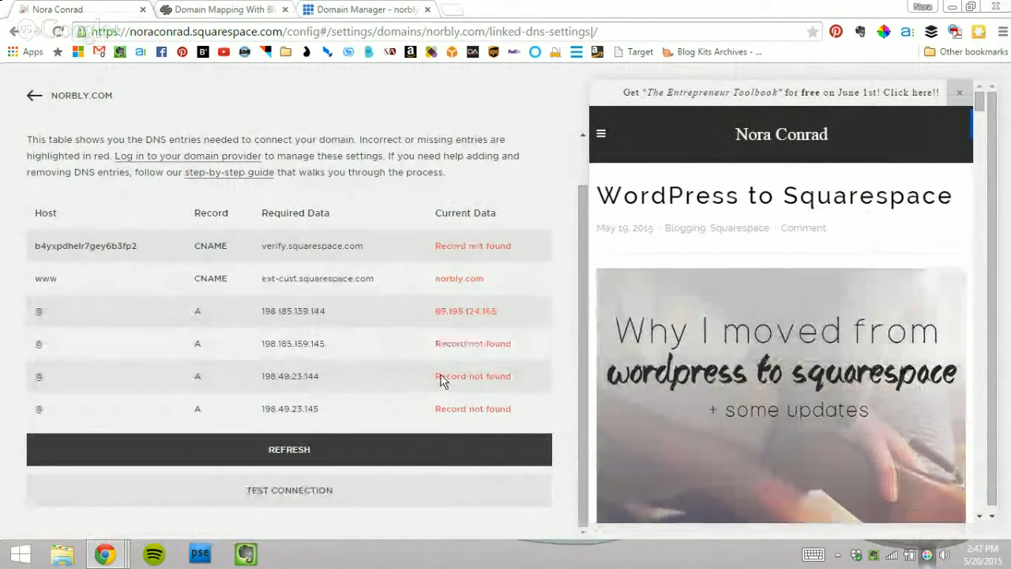
# Step: Open the DNS zone records for norbly.com from Bluehost's Domain Manager
pyautogui.click(397, 8)
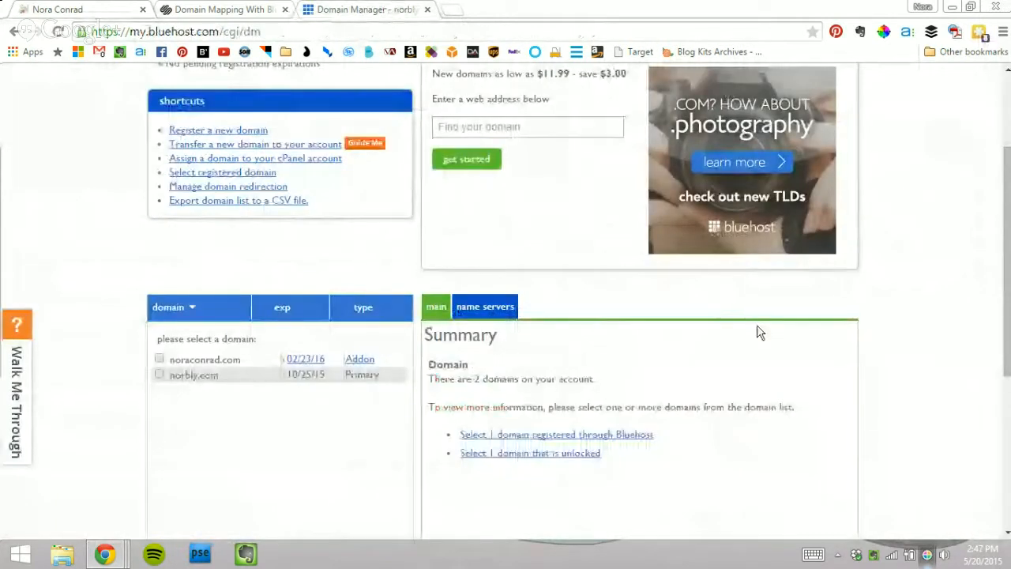
pyautogui.click(199, 376)
pyautogui.scroll(-2, 203, 374)
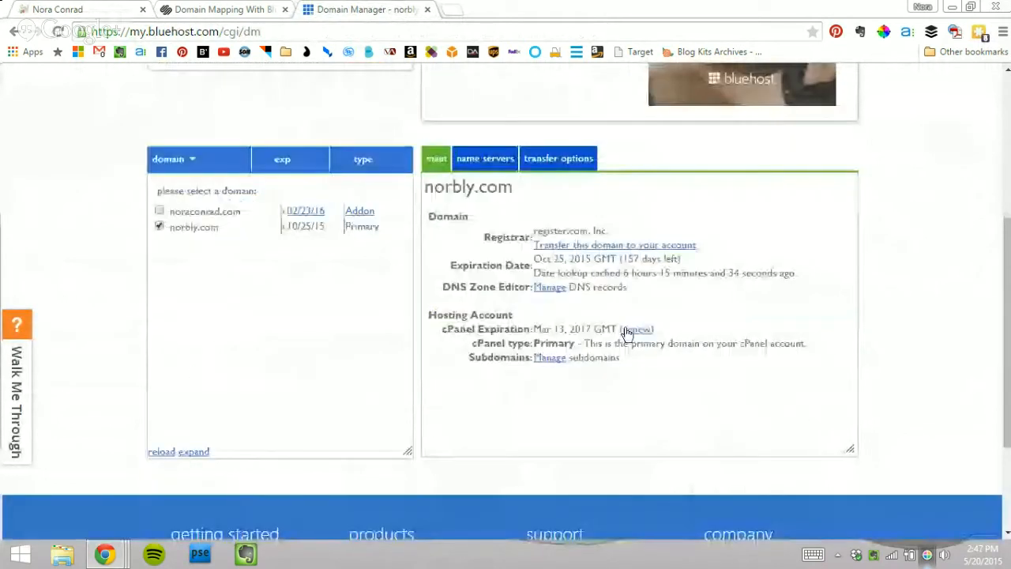
pyautogui.click(551, 288)
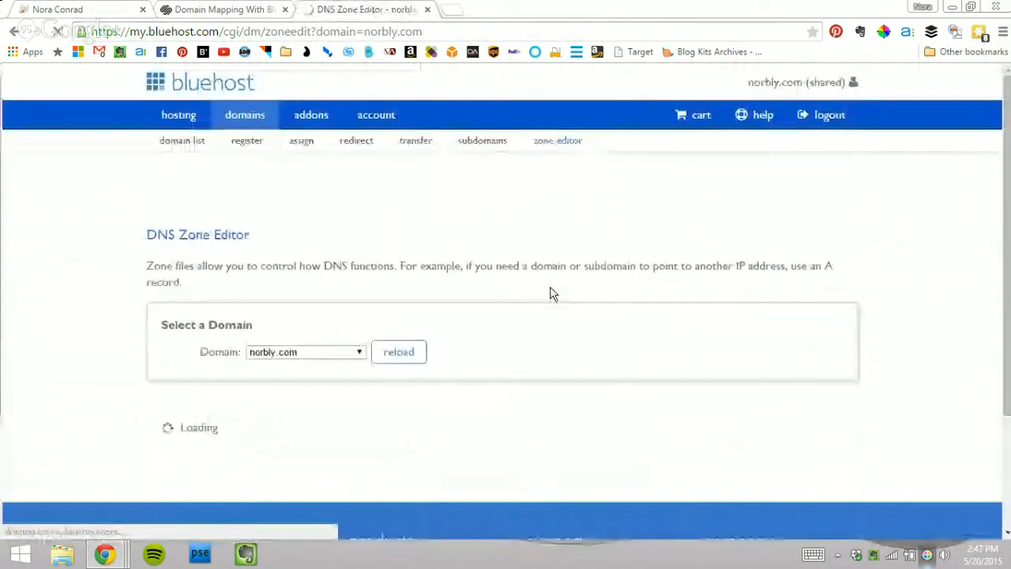
pyautogui.scroll(-1, 286, 322)
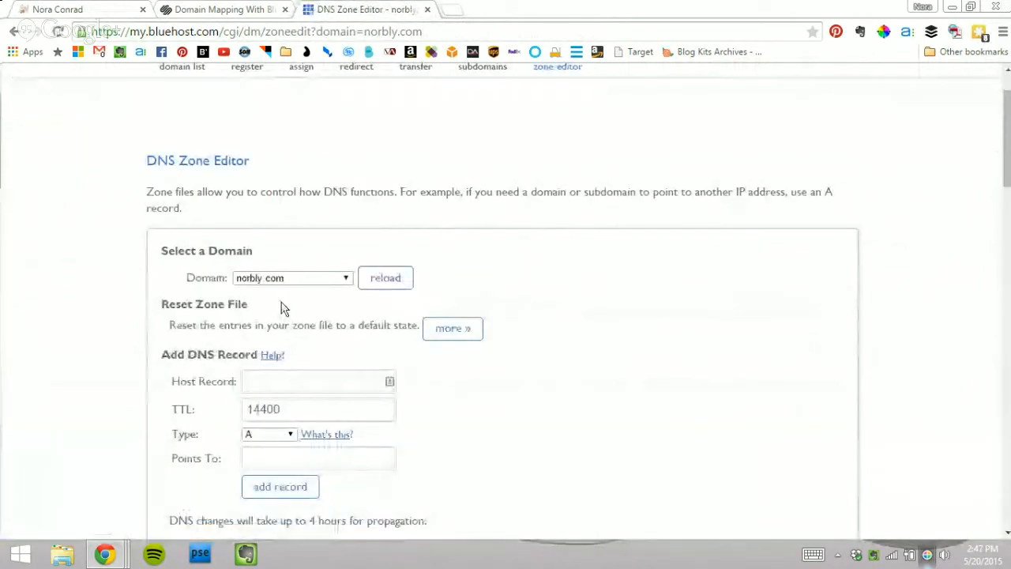
pyautogui.scroll(-2, 261, 310)
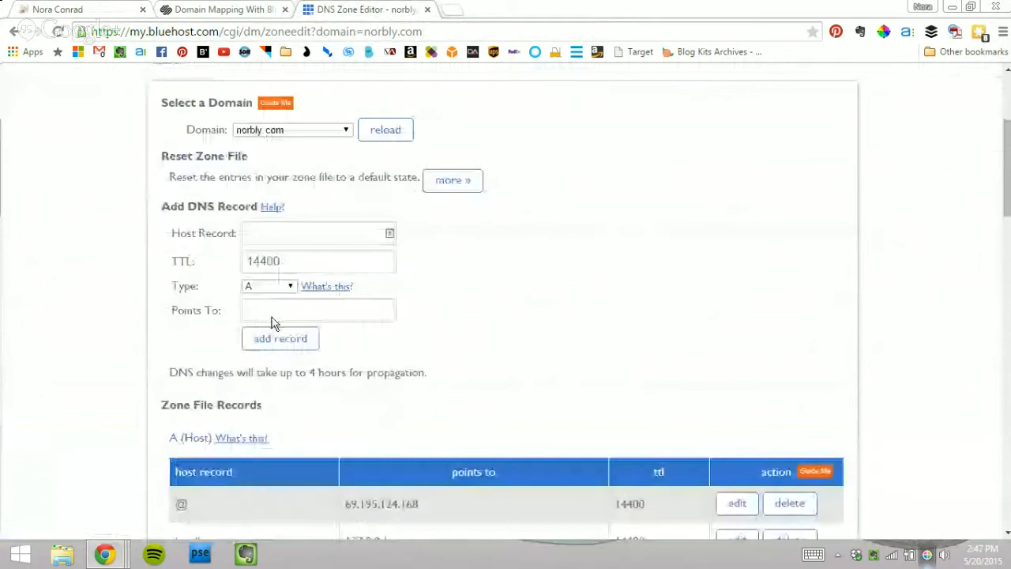
pyautogui.click(295, 235)
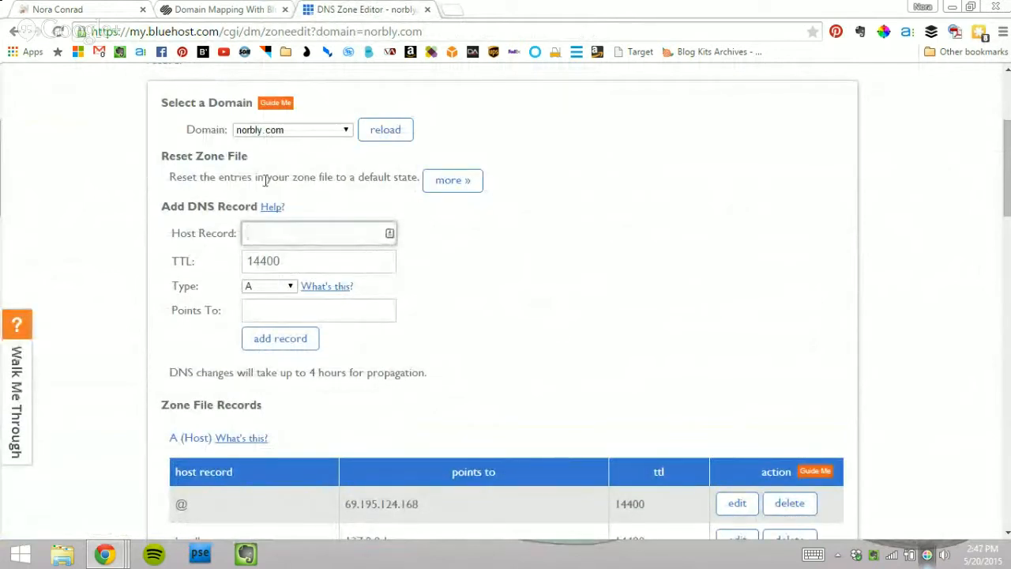
pyautogui.scroll(-4, 229, 284)
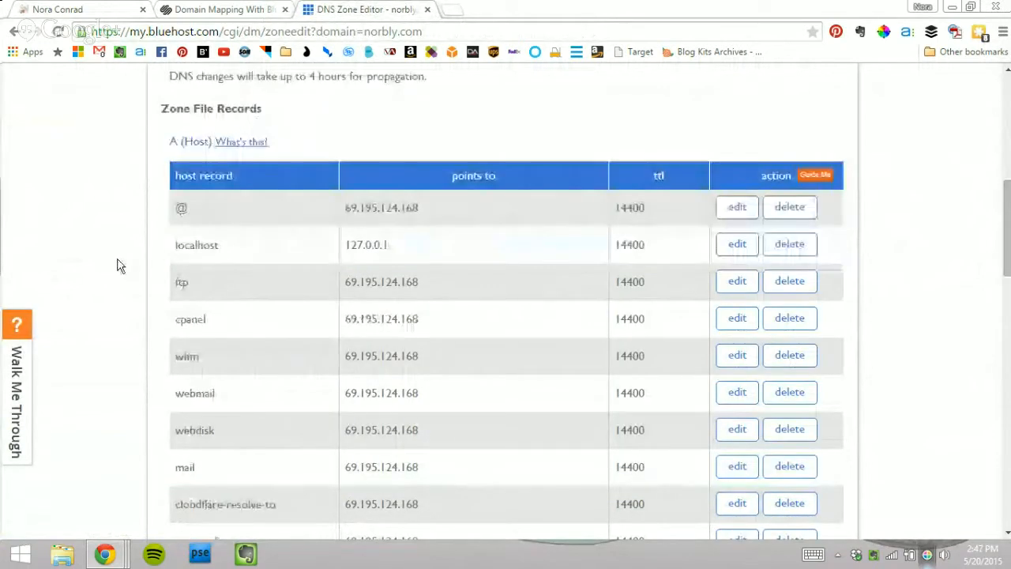
pyautogui.scroll(3, 119, 263)
pyautogui.scroll(-5, 158, 266)
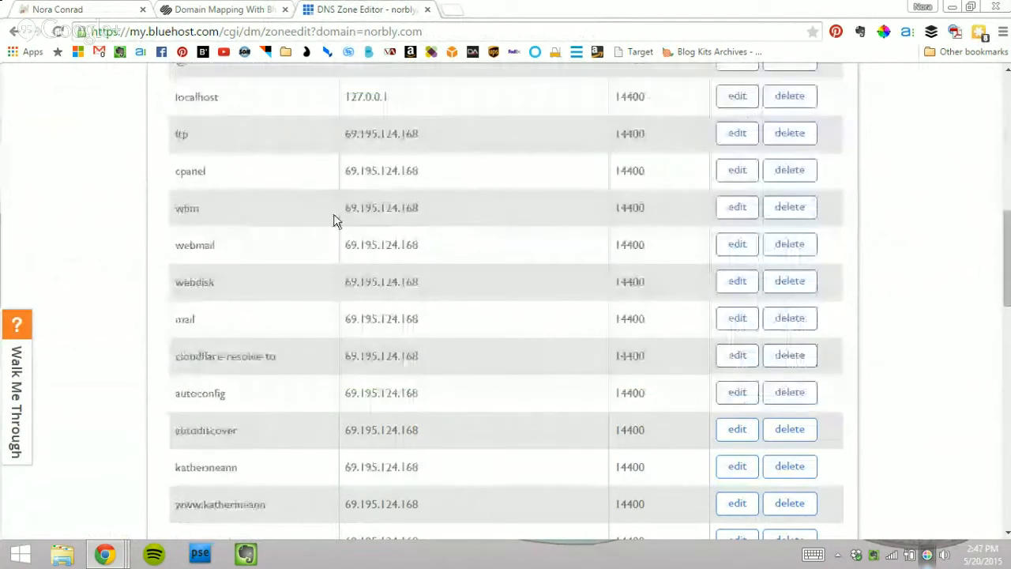
pyautogui.scroll(-3, 315, 292)
pyautogui.scroll(5, 340, 312)
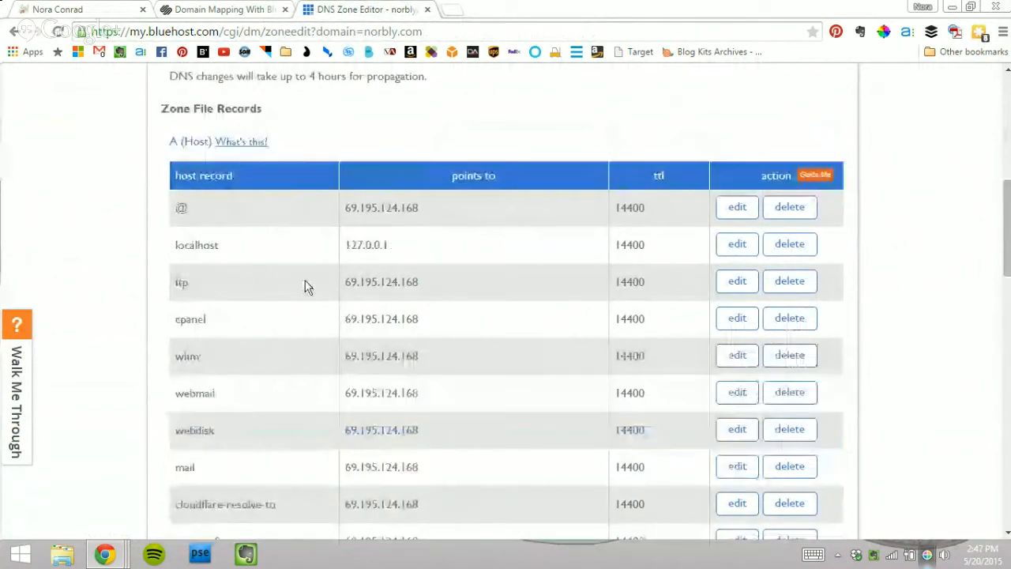
# Step: Delete the @ A record pointing to 69.195.124.168 and return to Squarespace's DNS table
pyautogui.moveTo(218, 212); pyautogui.dragTo(834, 205)
pyautogui.click(855, 214)
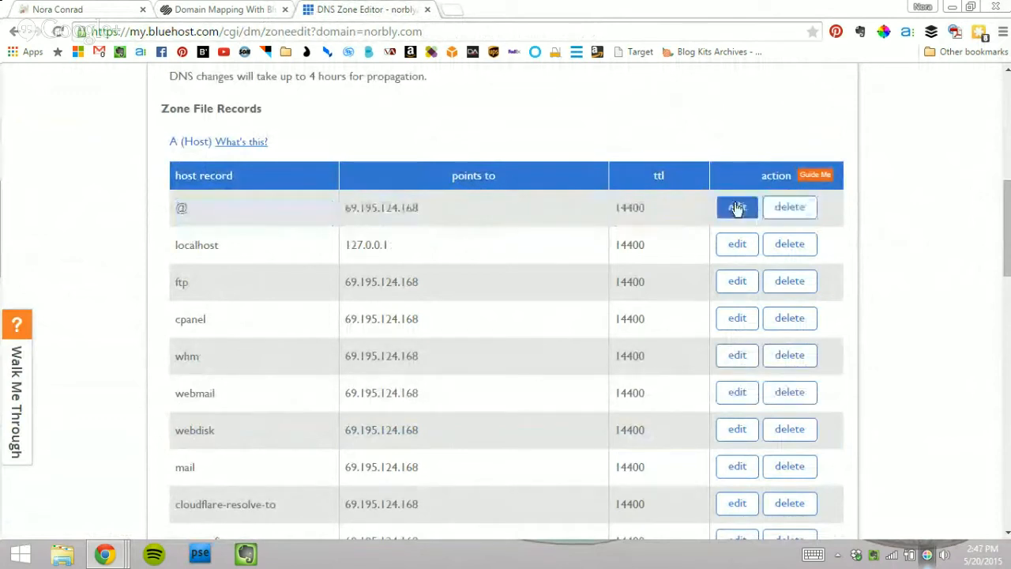
pyautogui.click(796, 210)
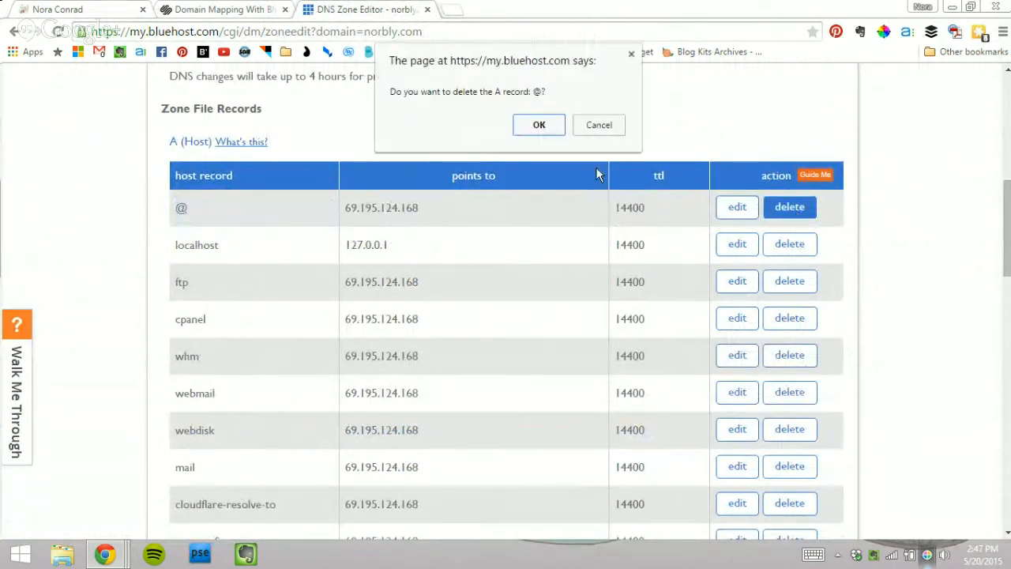
pyautogui.click(537, 124)
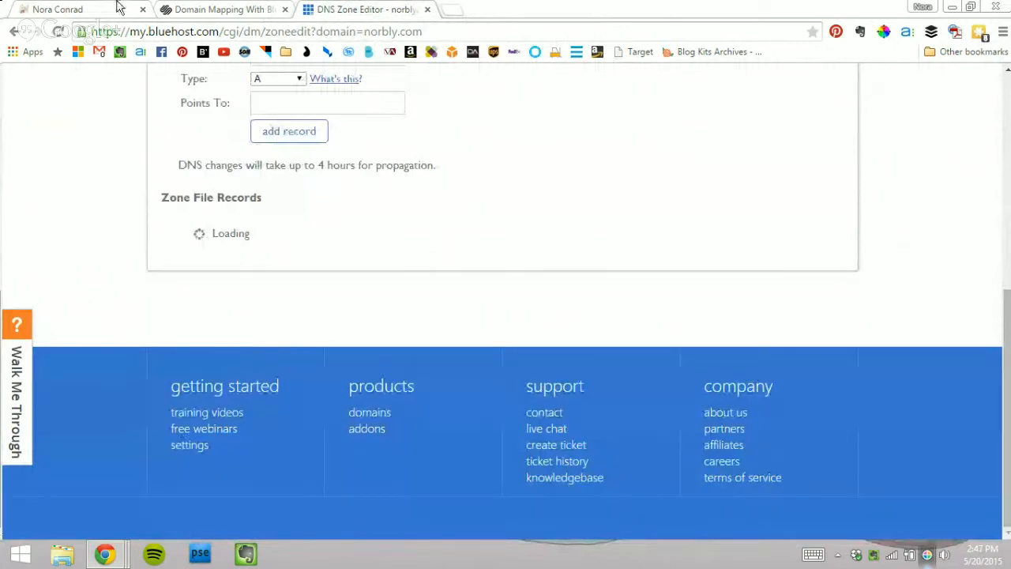
pyautogui.click(69, 8)
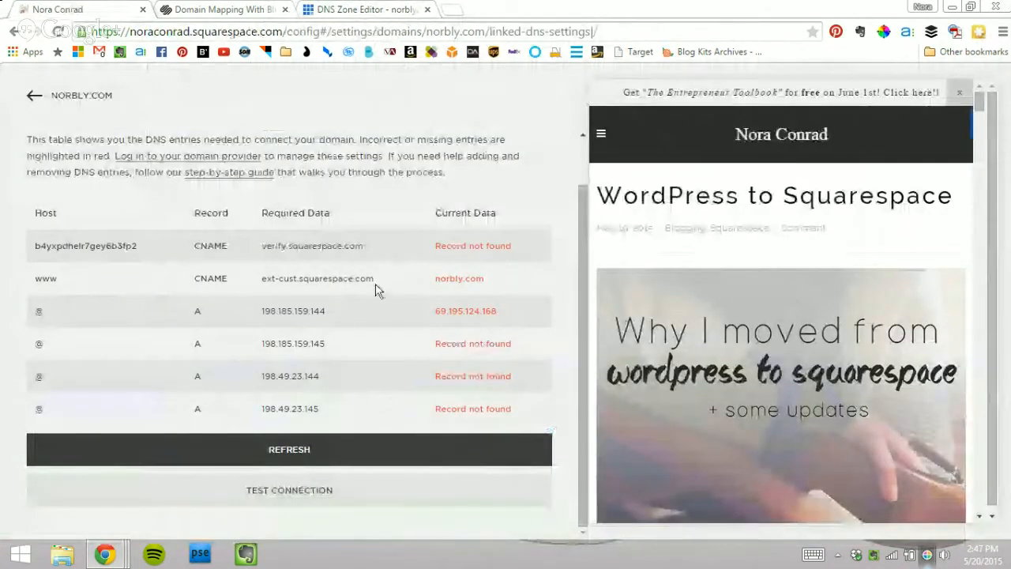
# Step: Change the www CNAME target from norbly.com to ext-cust.squarespace.com and save it
pyautogui.moveTo(380, 285); pyautogui.dragTo(261, 280)
pyautogui.hotkey('ctrl', 'c')
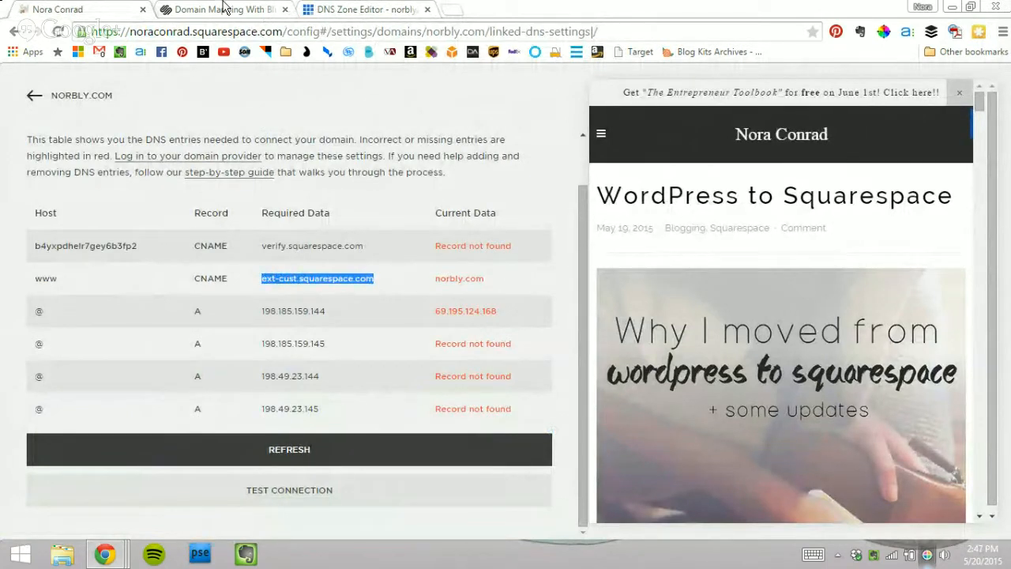
pyautogui.click(331, 8)
pyautogui.scroll(-8, 323, 195)
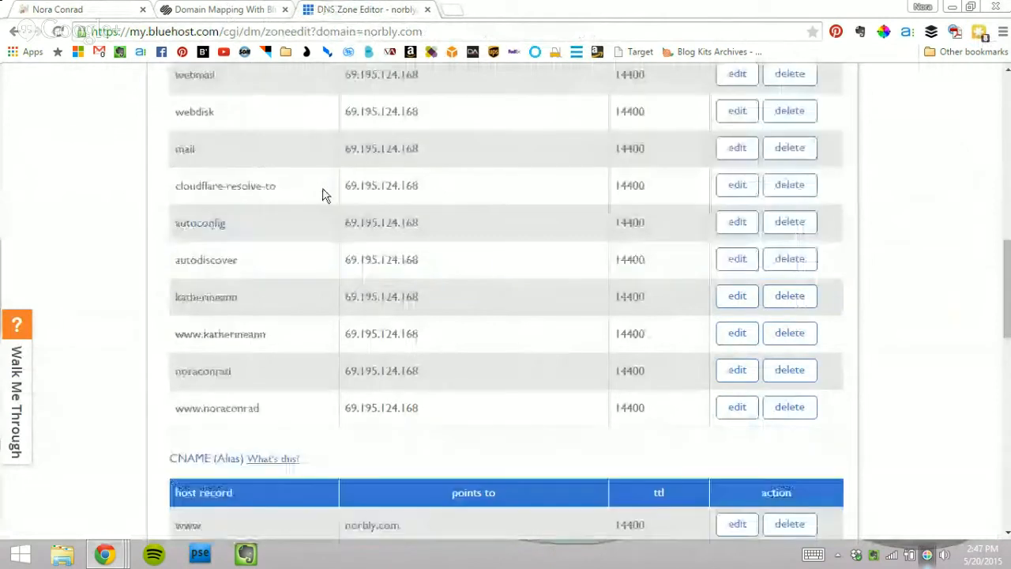
pyautogui.scroll(-1, 179, 242)
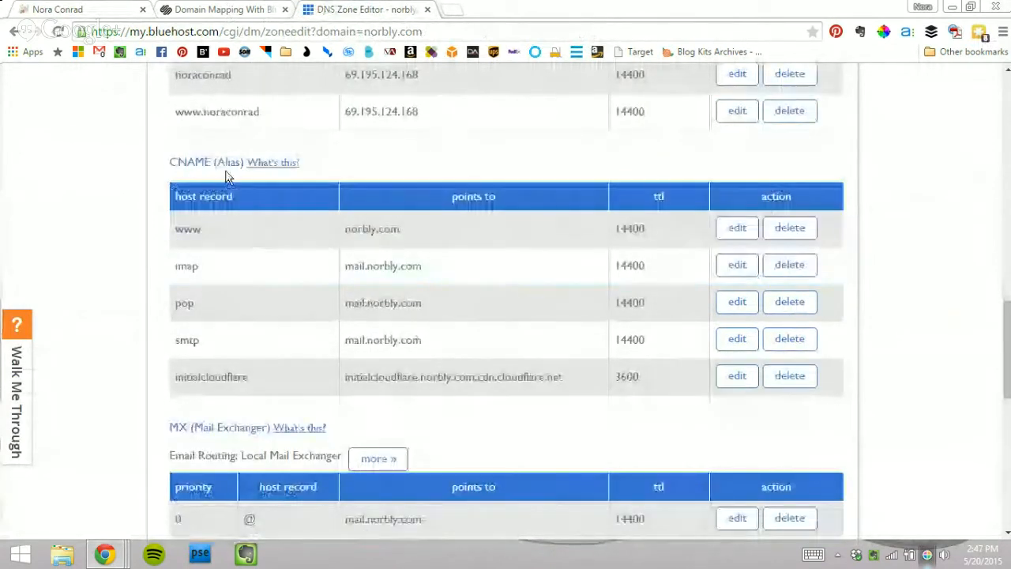
pyautogui.click(737, 228)
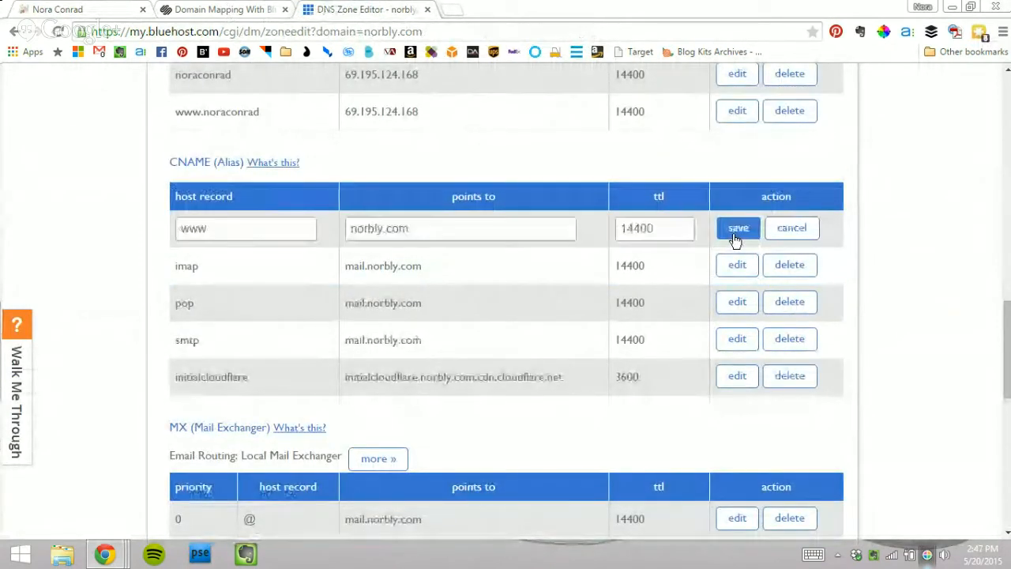
pyautogui.moveTo(517, 225); pyautogui.dragTo(304, 230)
pyautogui.hotkey('ctrl', 'v')
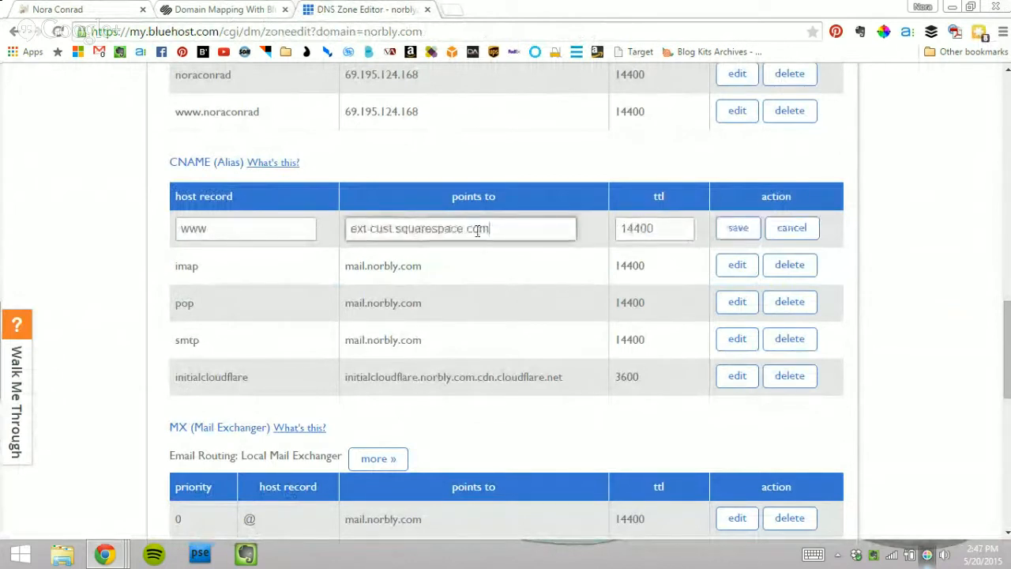
pyautogui.click(734, 227)
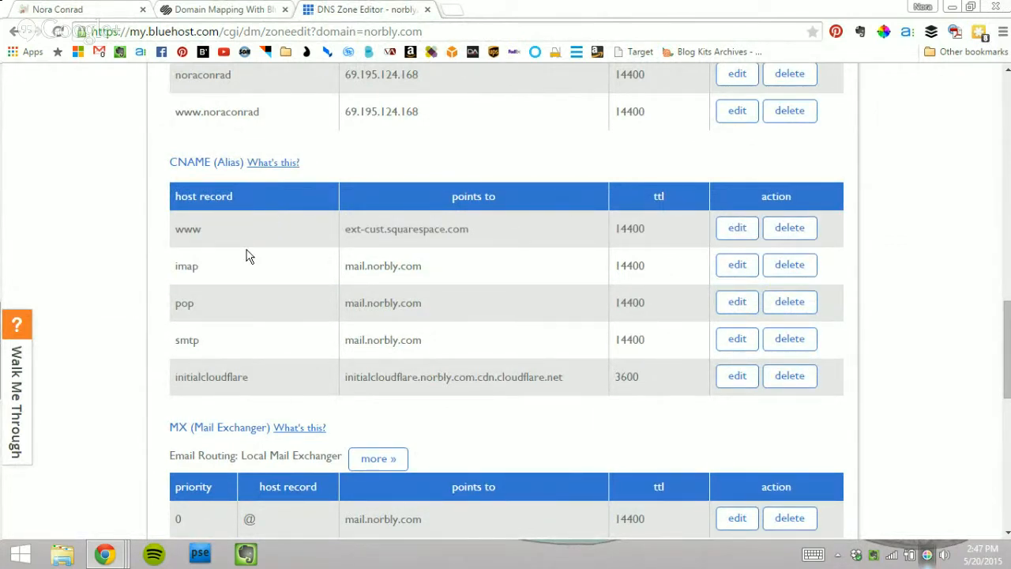
pyautogui.click(92, 9)
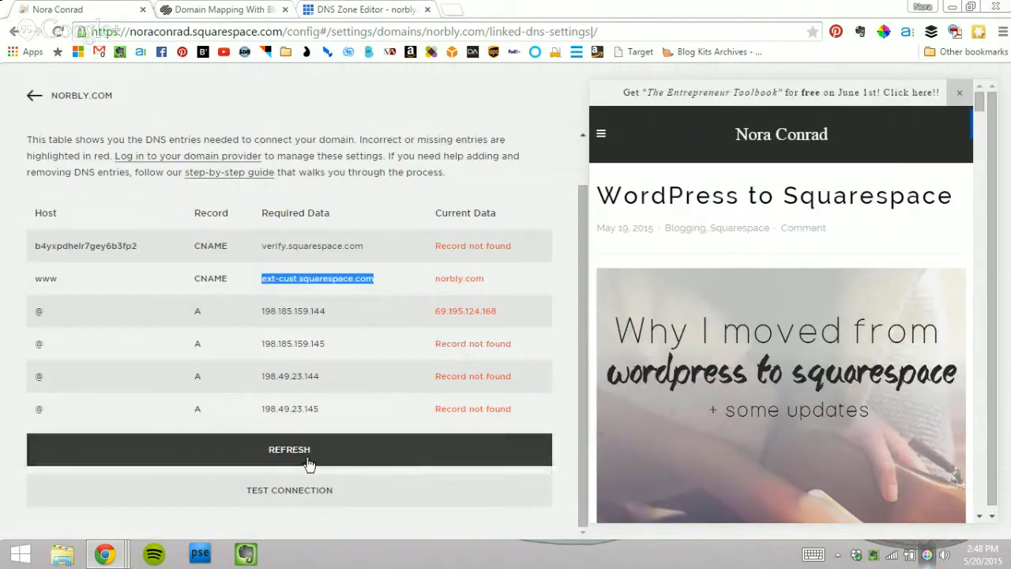
pyautogui.click(309, 457)
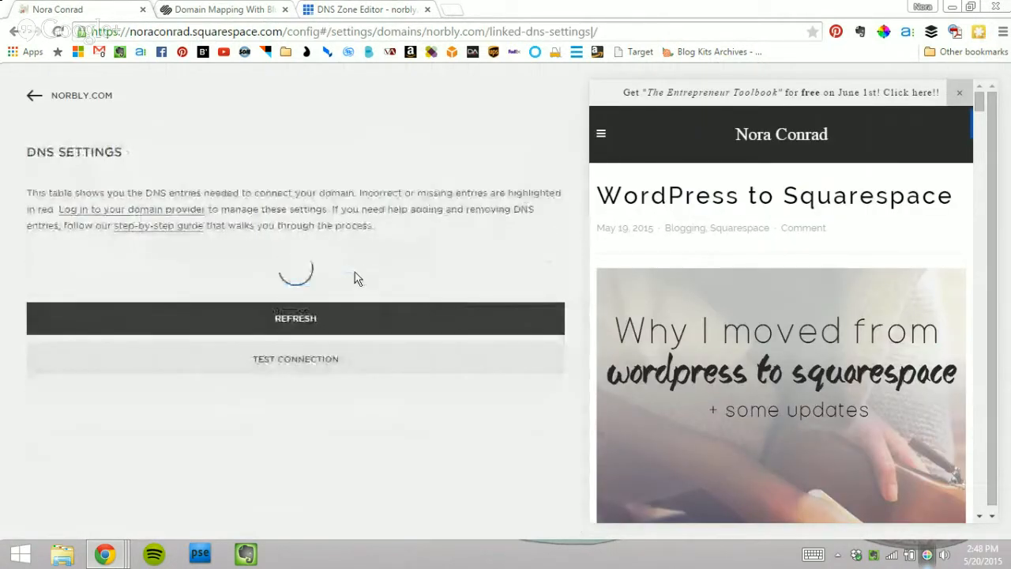
pyautogui.scroll(-1, 275, 152)
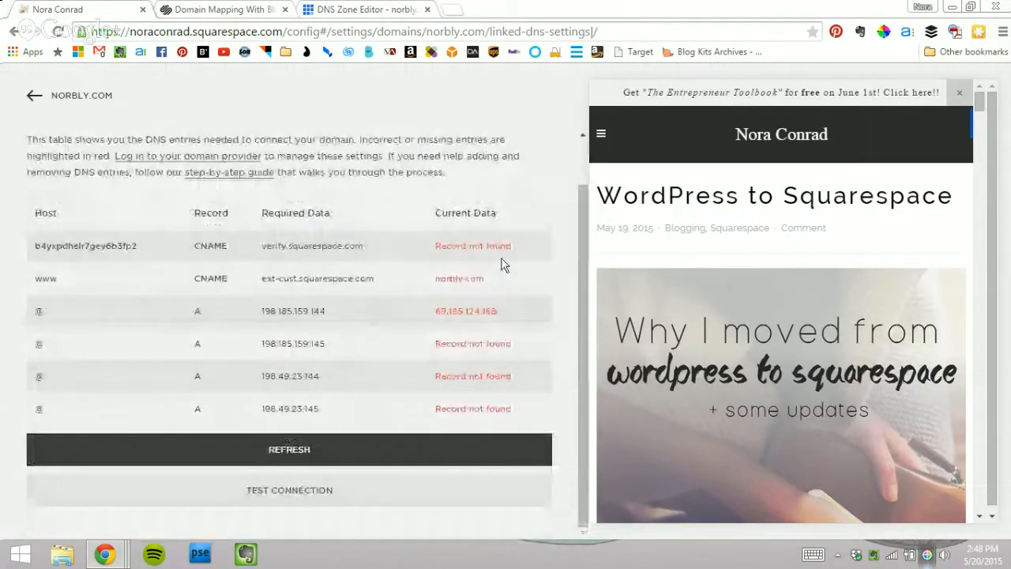
pyautogui.click(455, 447)
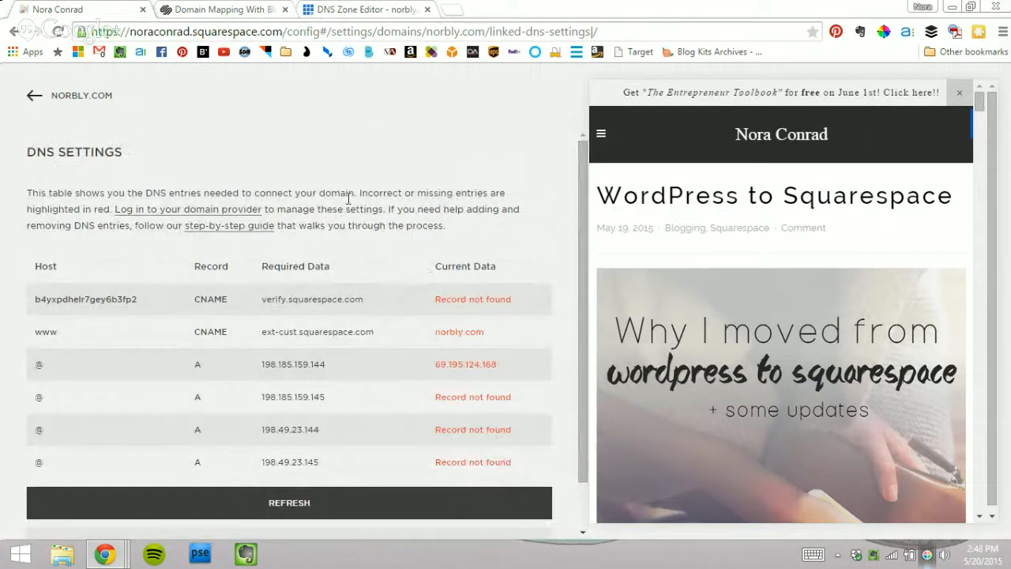
pyautogui.moveTo(363, 299); pyautogui.dragTo(260, 303)
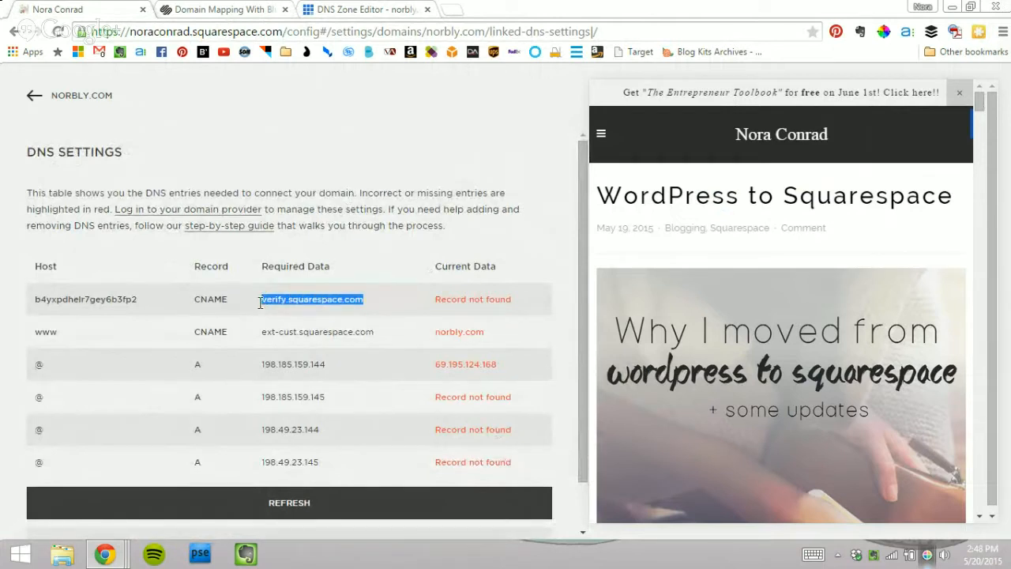
pyautogui.click(30, 331)
pyautogui.moveTo(32, 304); pyautogui.dragTo(463, 304)
# Step: Start a new CNAME record using Squarespace's verification host name as Host Record
pyautogui.moveTo(160, 378); pyautogui.dragTo(339, 458)
pyautogui.click(116, 303)
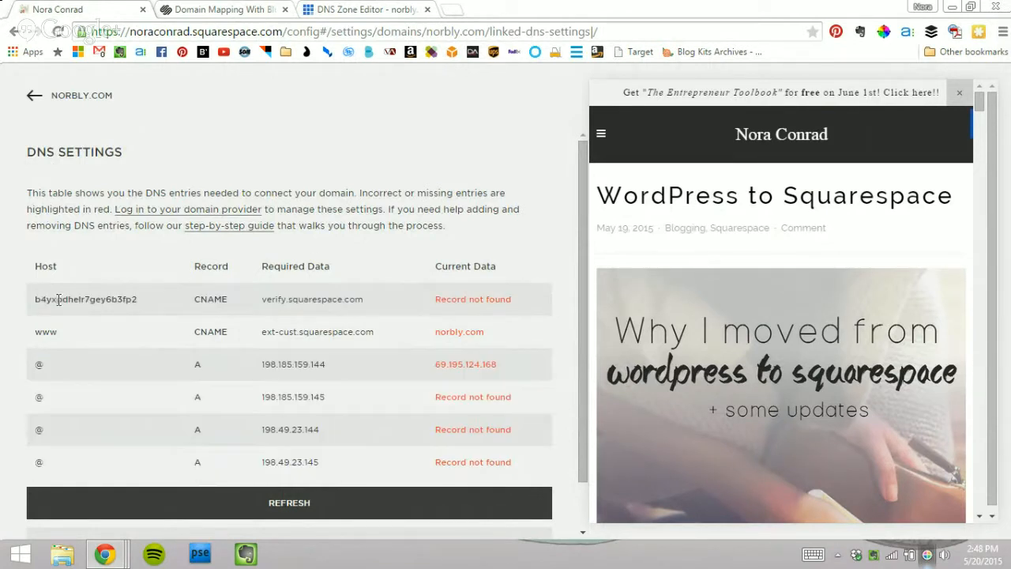
pyautogui.moveTo(34, 301); pyautogui.dragTo(140, 295)
pyautogui.hotkey('ctrl', 'c')
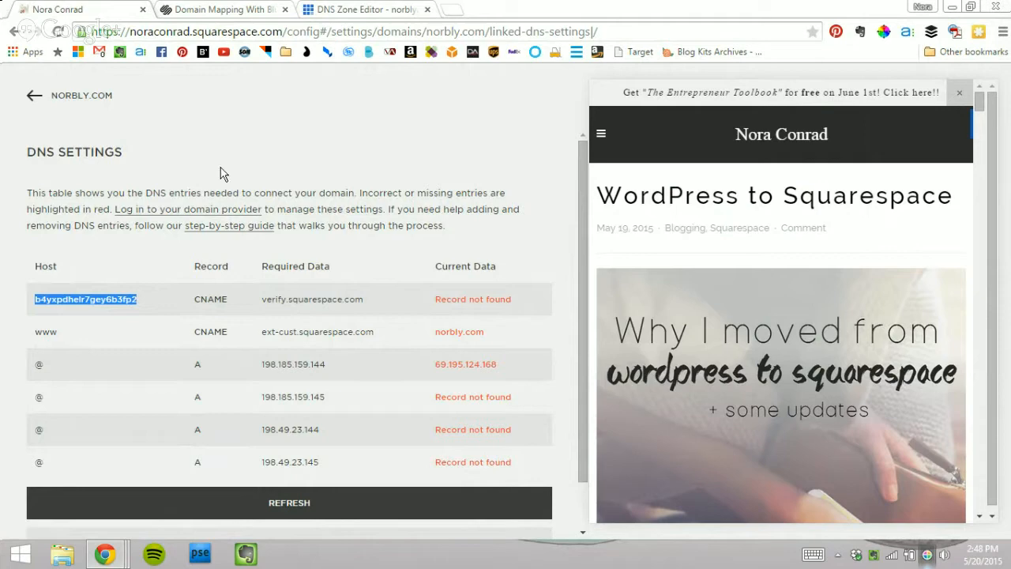
pyautogui.click(332, 7)
pyautogui.scroll(2, 429, 264)
pyautogui.scroll(-2, 451, 268)
pyautogui.click(287, 180)
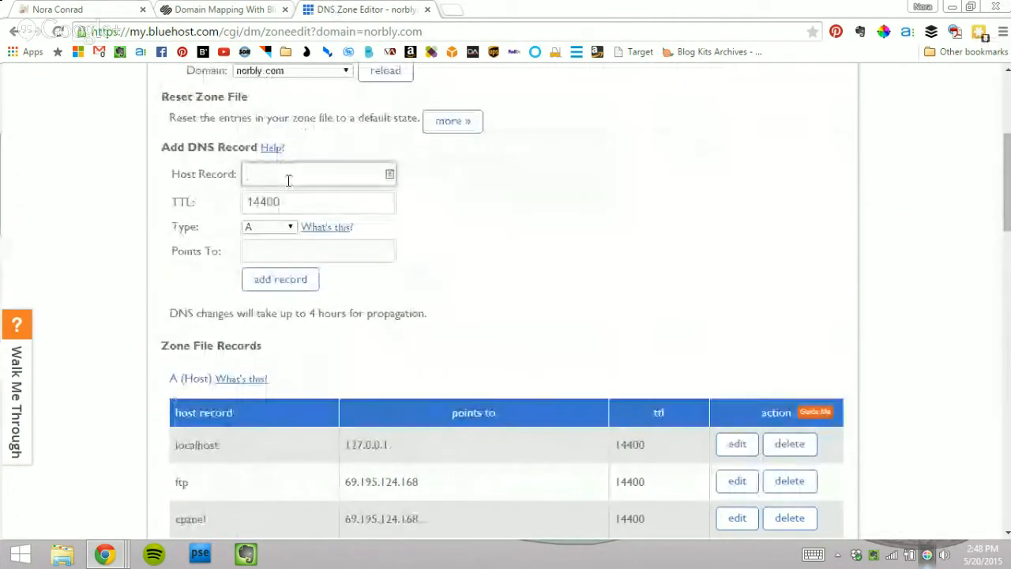
pyautogui.hotkey('ctrl', 'v')
pyautogui.click(292, 228)
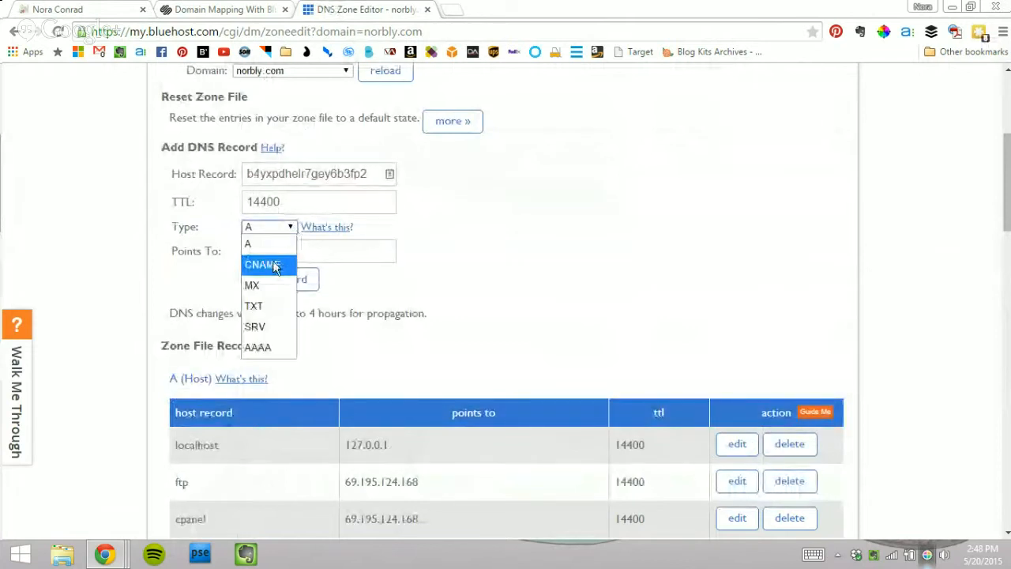
pyautogui.click(274, 266)
# Step: Point the verification CNAME to verify.squarespace.com and add the record
pyautogui.click(60, 9)
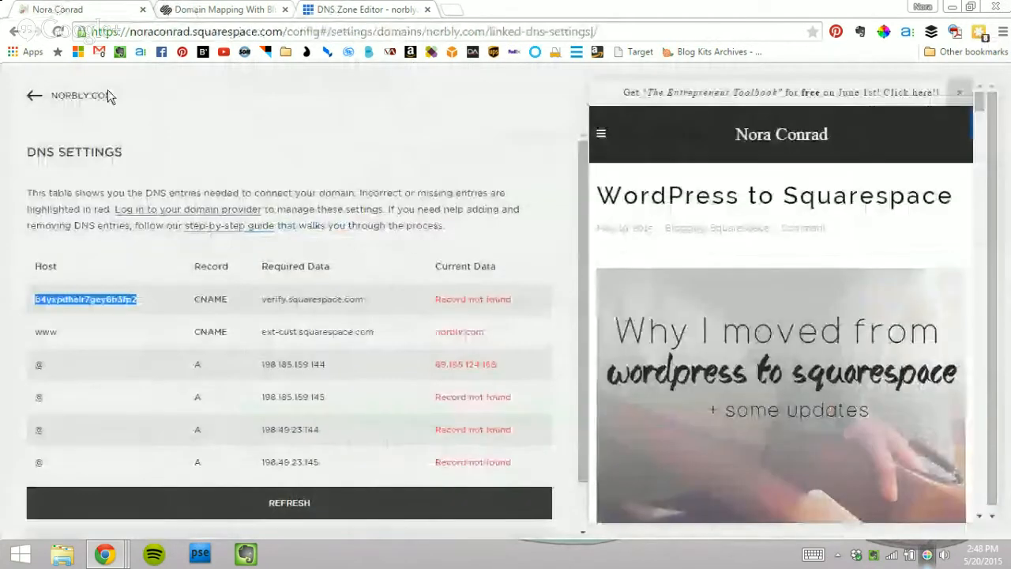
pyautogui.moveTo(365, 302); pyautogui.dragTo(263, 301)
pyautogui.hotkey('ctrl', 'c')
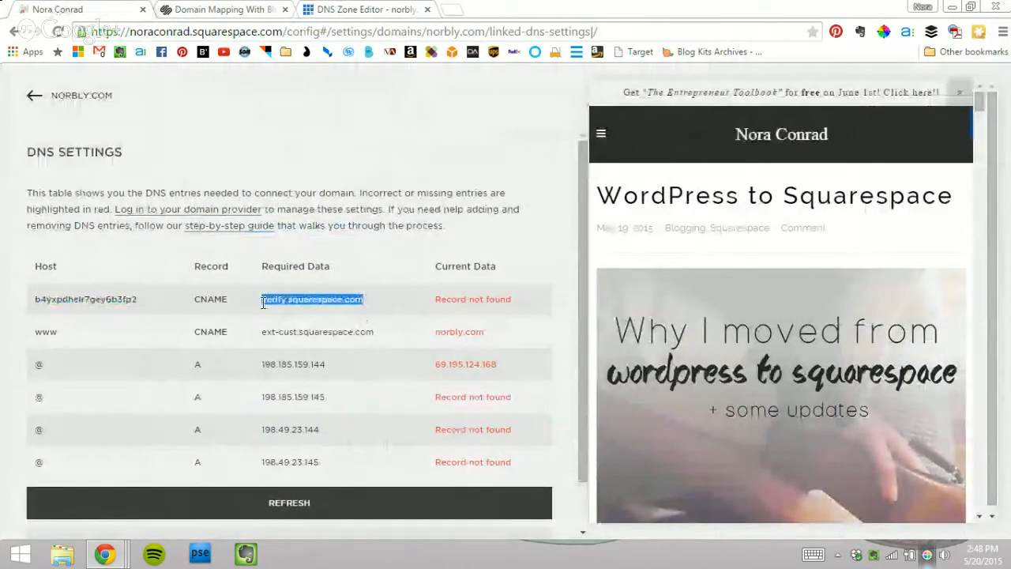
pyautogui.click(384, 9)
pyautogui.click(328, 250)
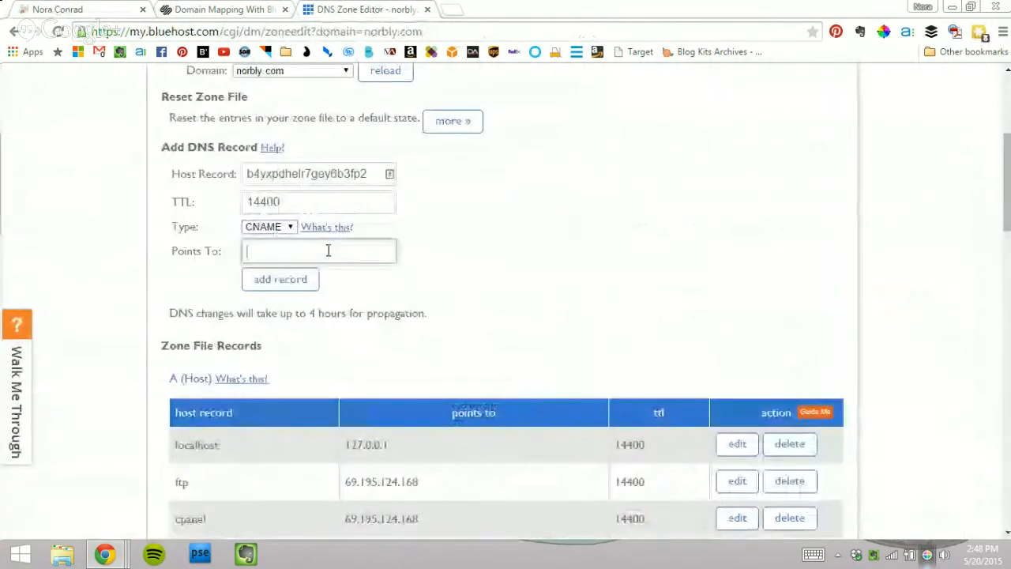
pyautogui.hotkey('ctrl', 'v')
pyautogui.click(280, 279)
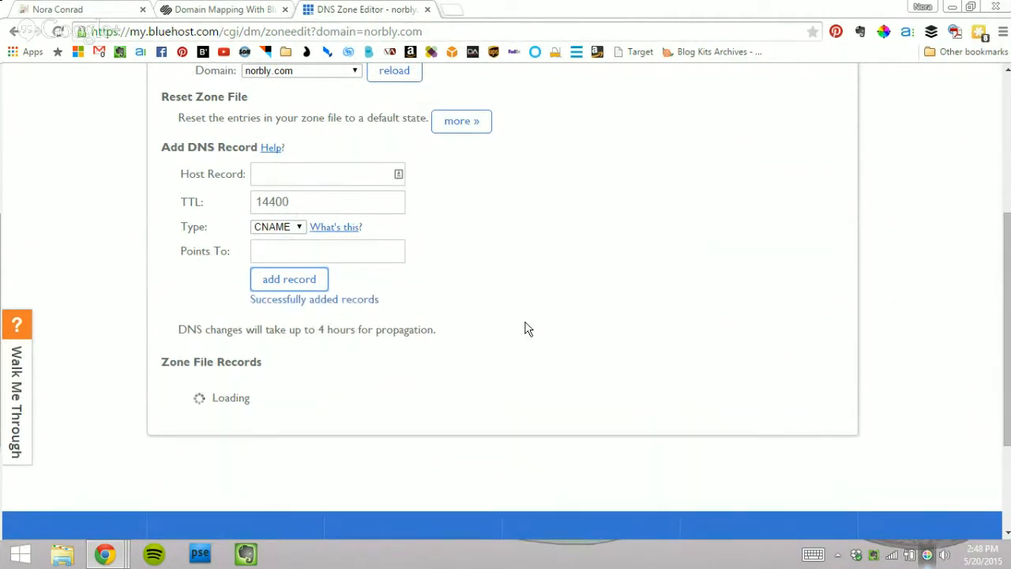
pyautogui.scroll(-1, 528, 296)
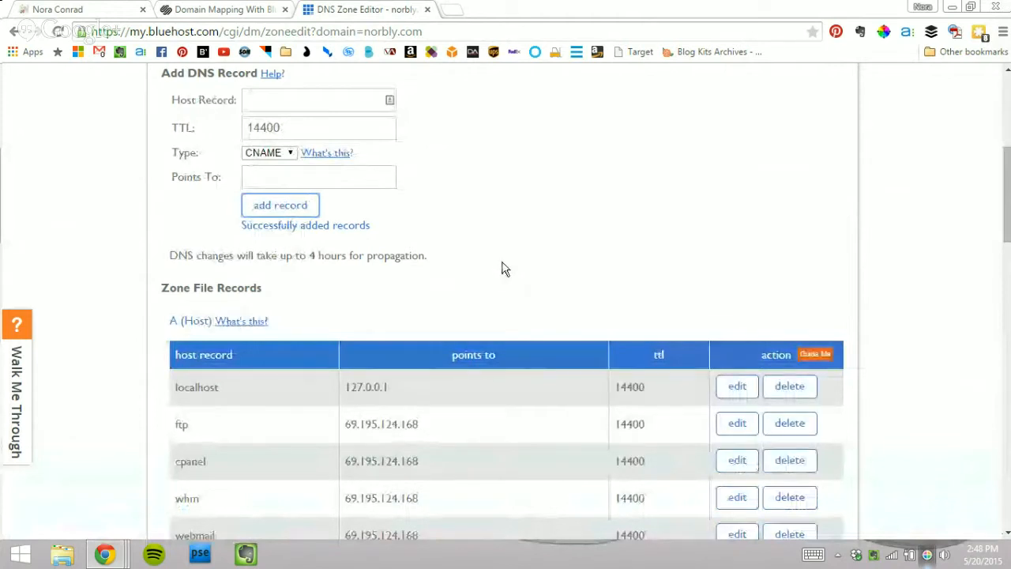
pyautogui.scroll(-1, 503, 268)
pyautogui.scroll(2, 490, 214)
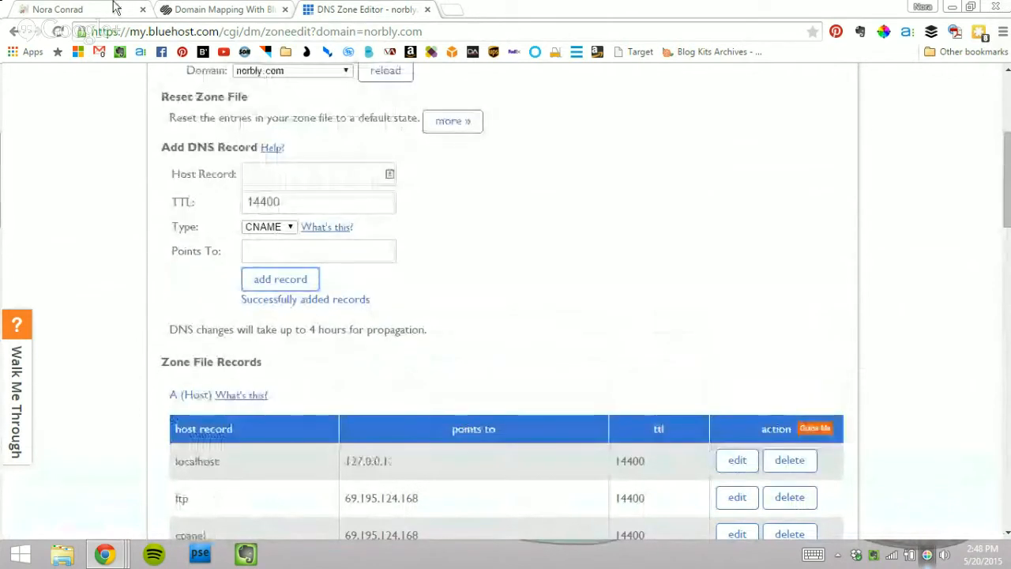
pyautogui.click(65, 9)
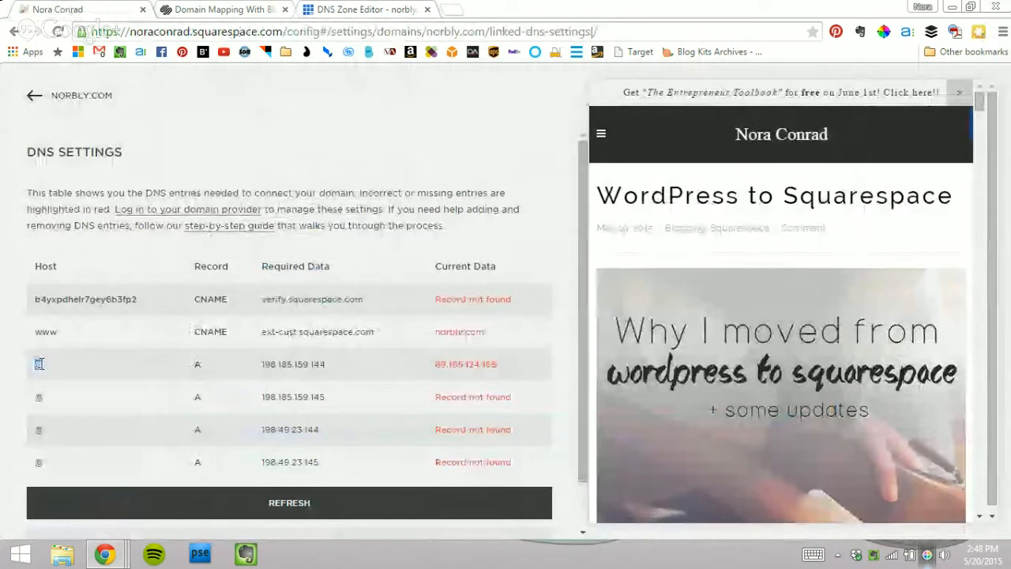
# Step: Add an @ A record pointing to 198.185.159.144
pyautogui.moveTo(325, 365); pyautogui.dragTo(265, 360)
pyautogui.hotkey('ctrl', 'c')
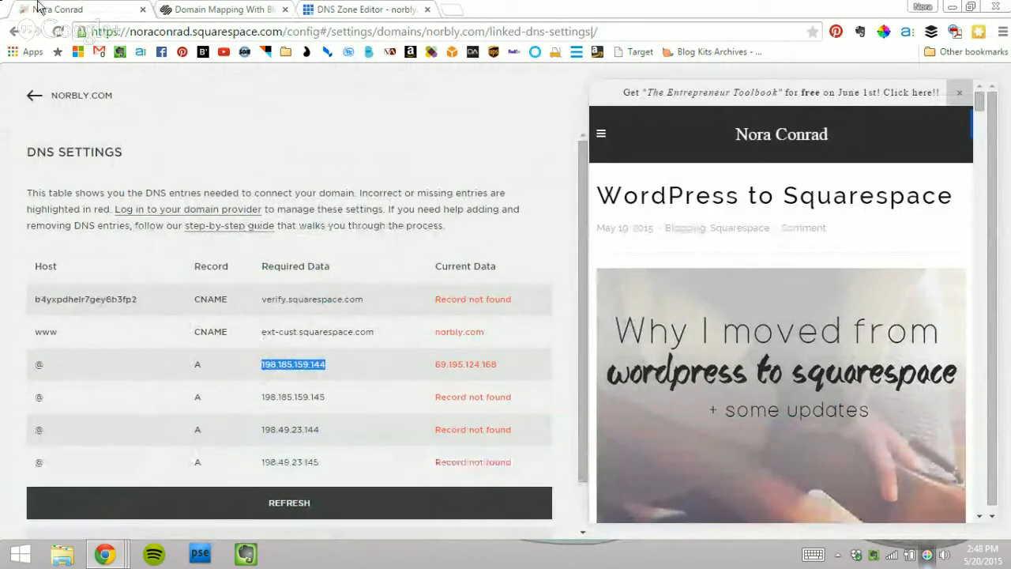
pyautogui.click(330, 8)
pyautogui.click(298, 169)
pyautogui.write('@')
pyautogui.click(289, 227)
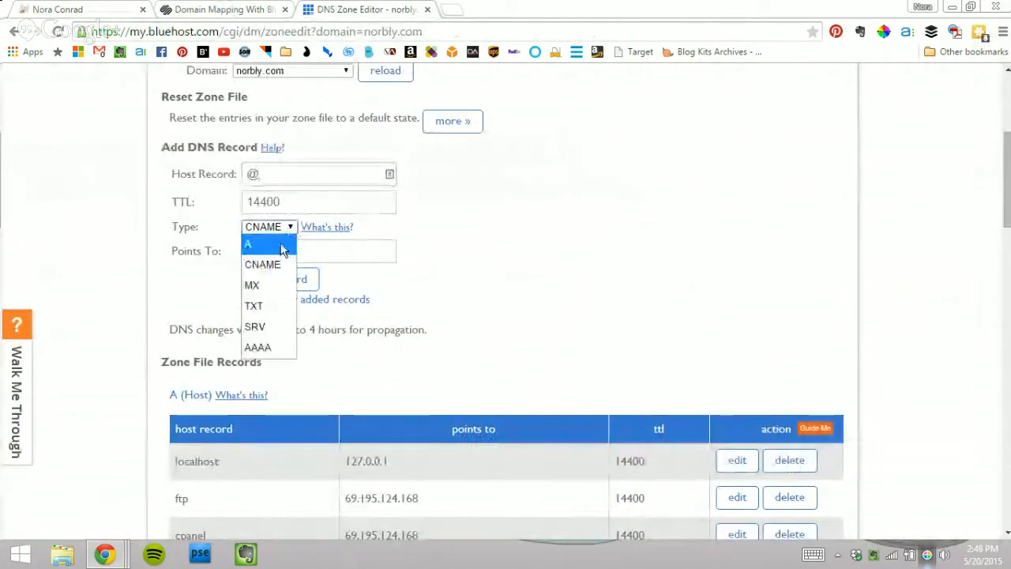
pyautogui.click(297, 245)
pyautogui.click(299, 248)
pyautogui.hotkey('ctrl', 'v')
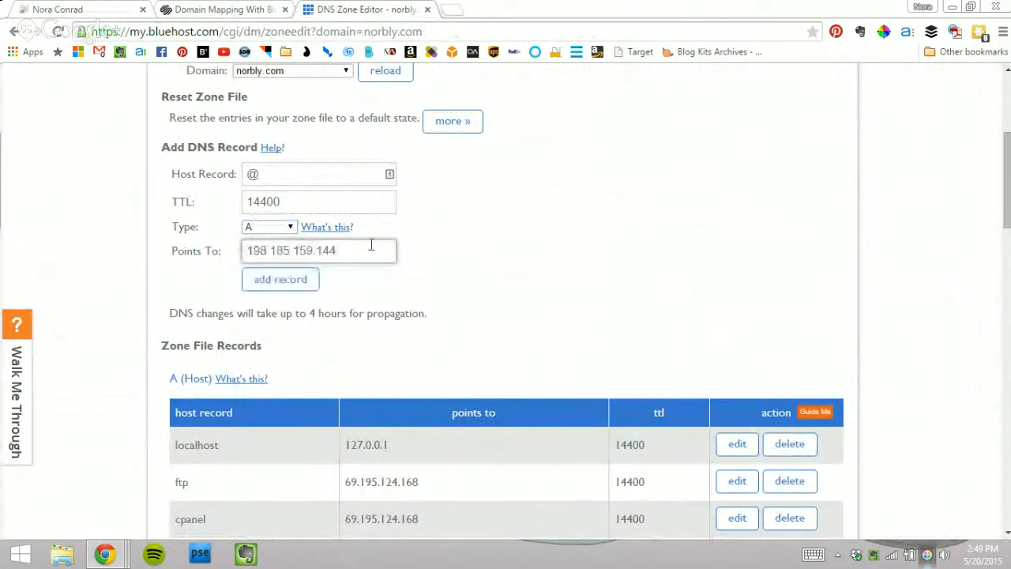
pyautogui.click(289, 288)
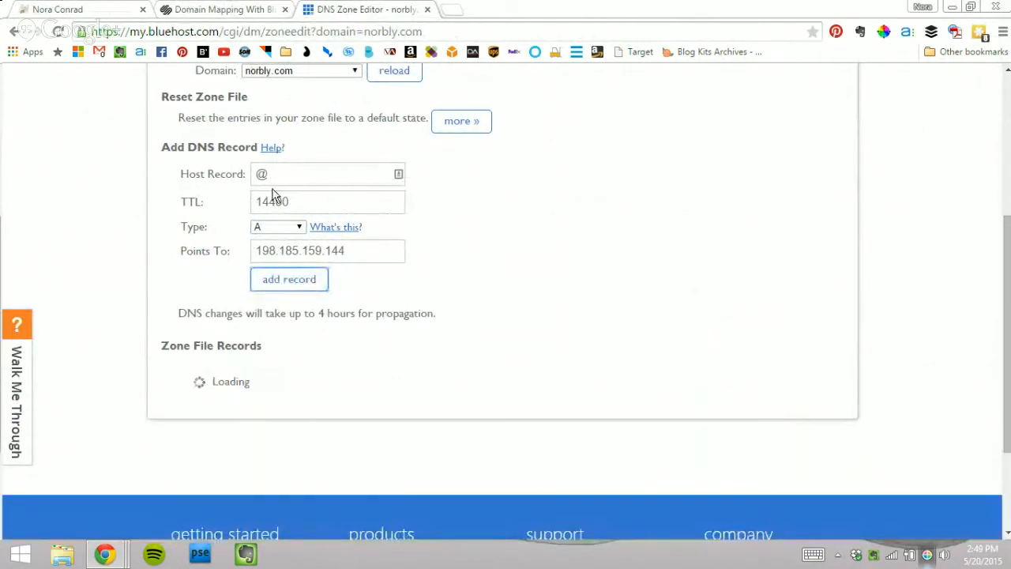
# Step: Add a second @ A record pointing to 198.185.159.145
pyautogui.click(86, 9)
pyautogui.moveTo(348, 399); pyautogui.dragTo(253, 406)
pyautogui.hotkey('ctrl', 'c')
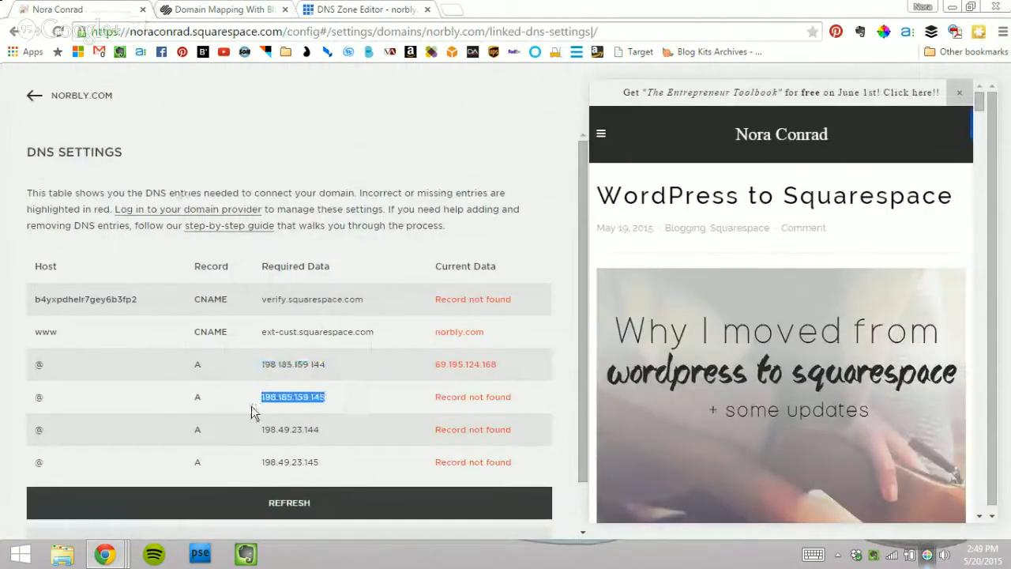
pyautogui.click(322, 6)
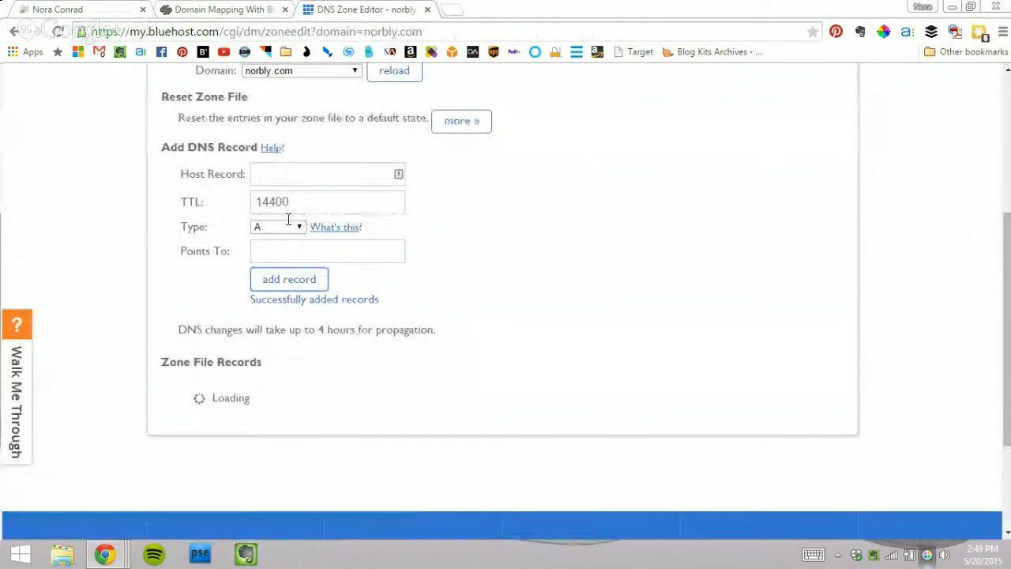
pyautogui.click(302, 169)
pyautogui.write('@')
pyautogui.click(318, 253)
pyautogui.hotkey('ctrl', 'v')
pyautogui.click(295, 279)
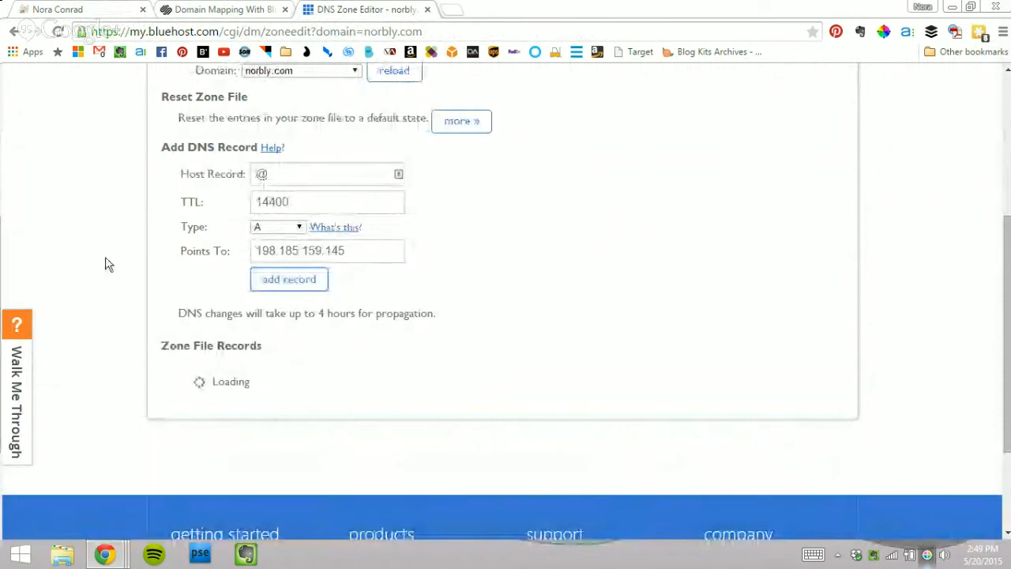
# Step: Add a third @ A record pointing to 198.49.23.144
pyautogui.click(111, 8)
pyautogui.moveTo(320, 429); pyautogui.dragTo(260, 428)
pyautogui.hotkey('ctrl', 'c')
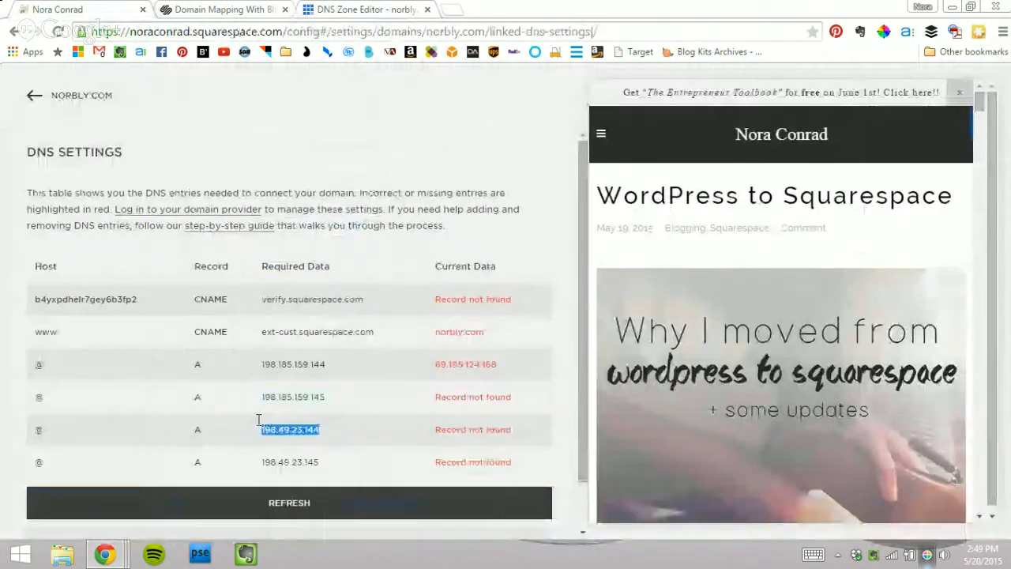
pyautogui.click(384, 10)
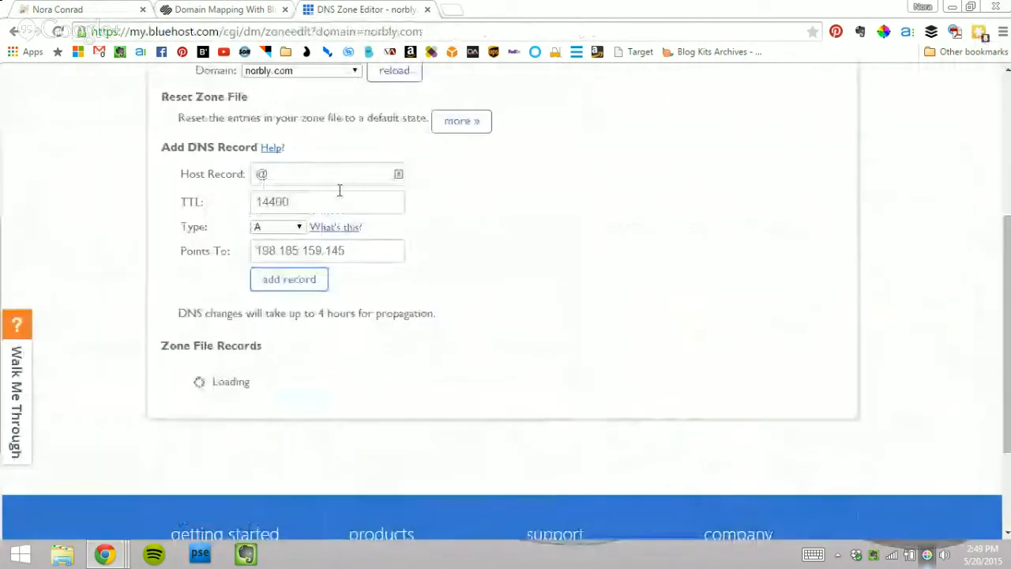
pyautogui.click(365, 250)
pyautogui.hotkey('ctrl', 'v')
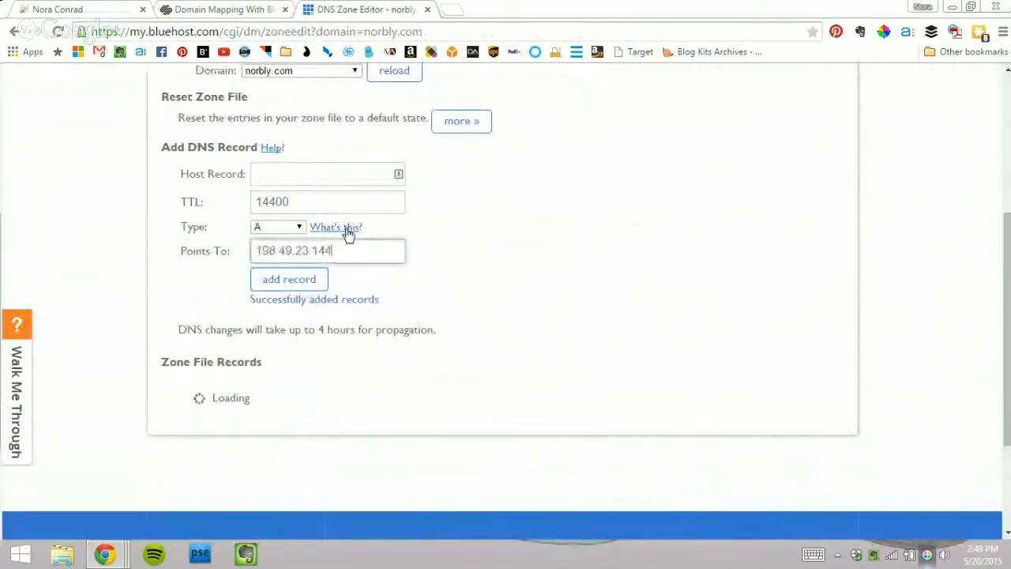
pyautogui.click(323, 180)
pyautogui.write('@')
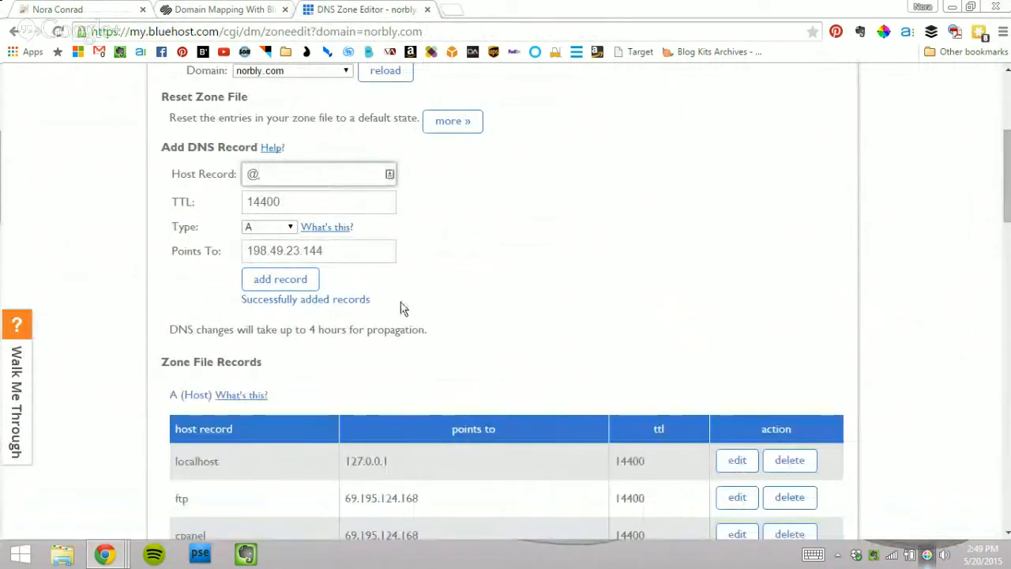
pyautogui.click(278, 282)
# Step: Add a fourth @ A record pointing to 198.49.23.145, then return to Squarespace
pyautogui.click(79, 8)
pyautogui.moveTo(320, 463); pyautogui.dragTo(259, 460)
pyautogui.hotkey('ctrl', 'c')
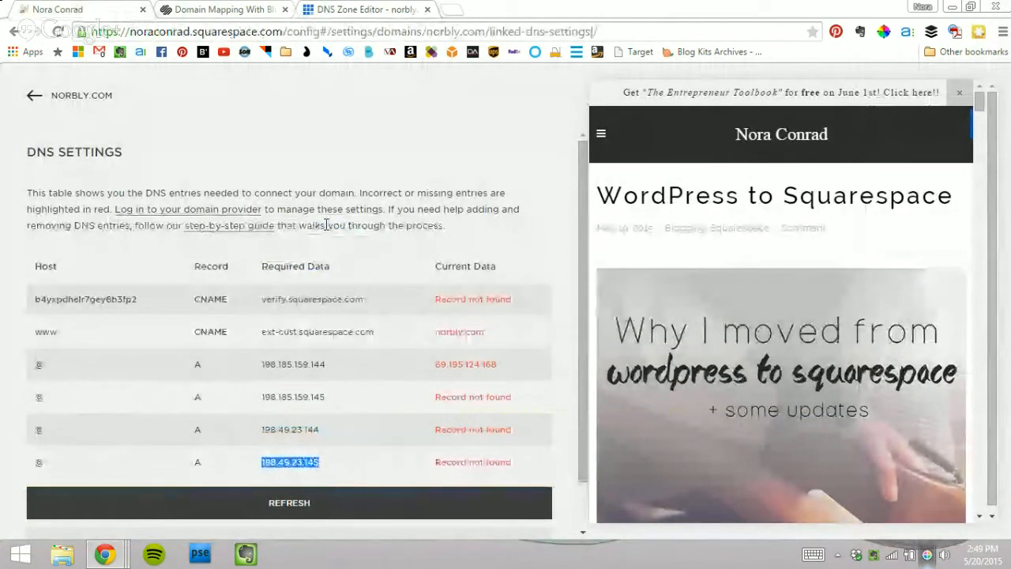
pyautogui.click(356, 10)
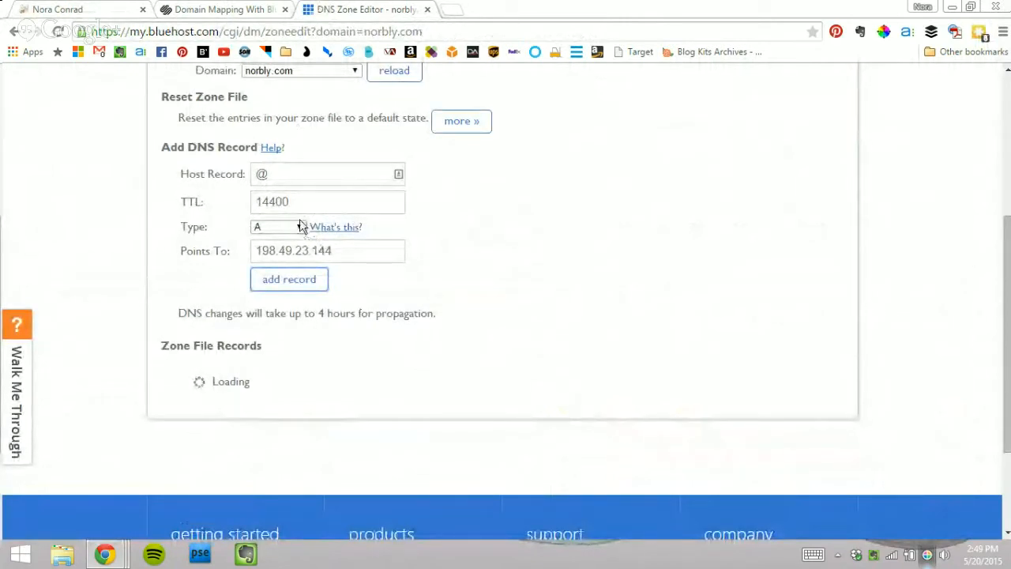
pyautogui.click(292, 177)
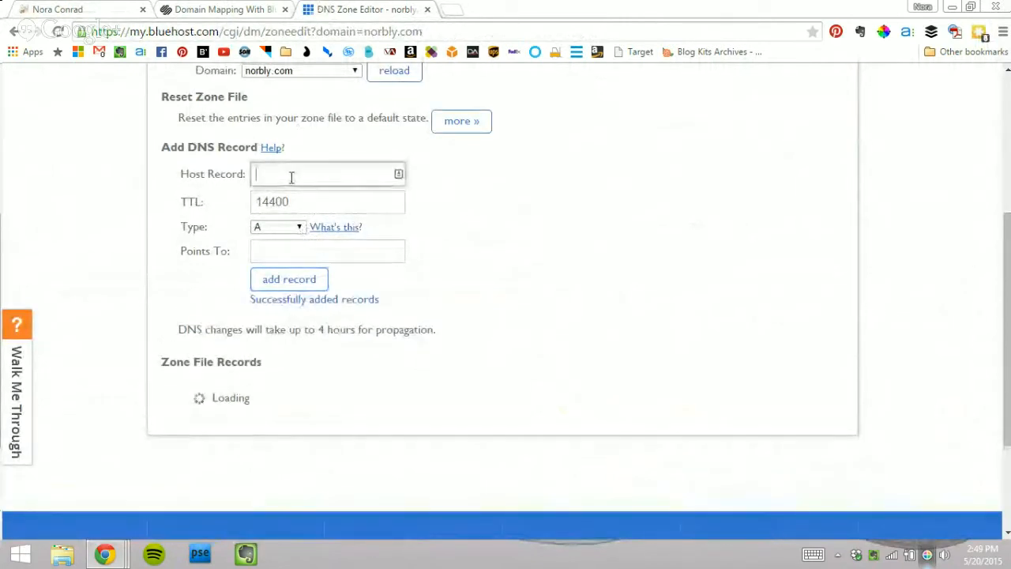
pyautogui.click(297, 258)
pyautogui.hotkey('ctrl', 'v')
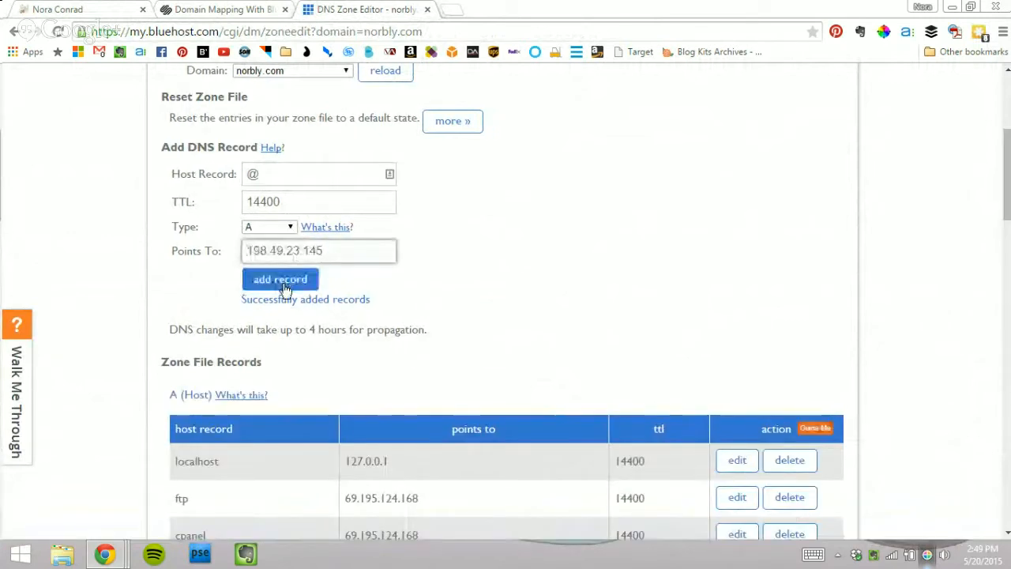
pyautogui.click(254, 281)
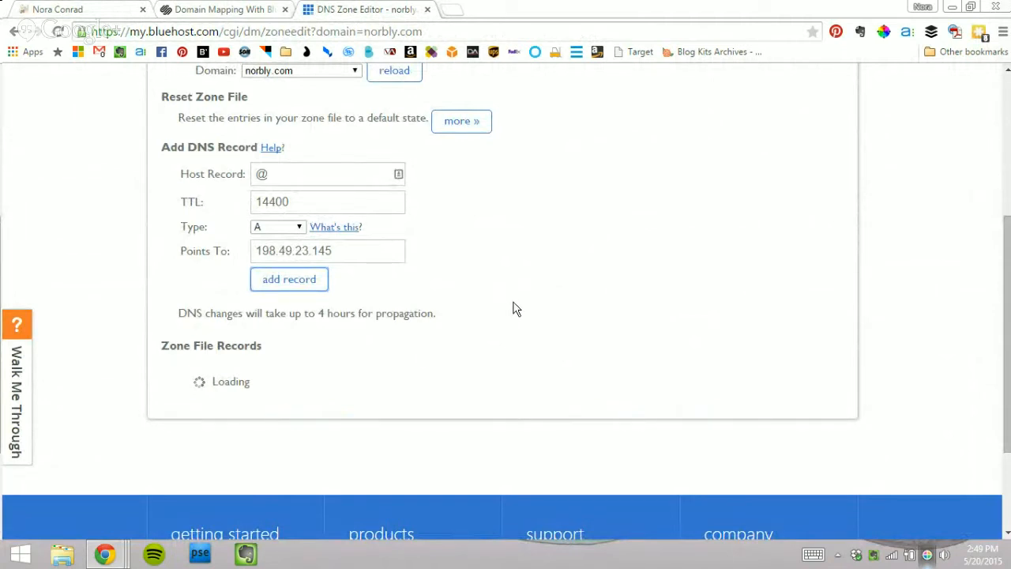
pyautogui.click(105, 8)
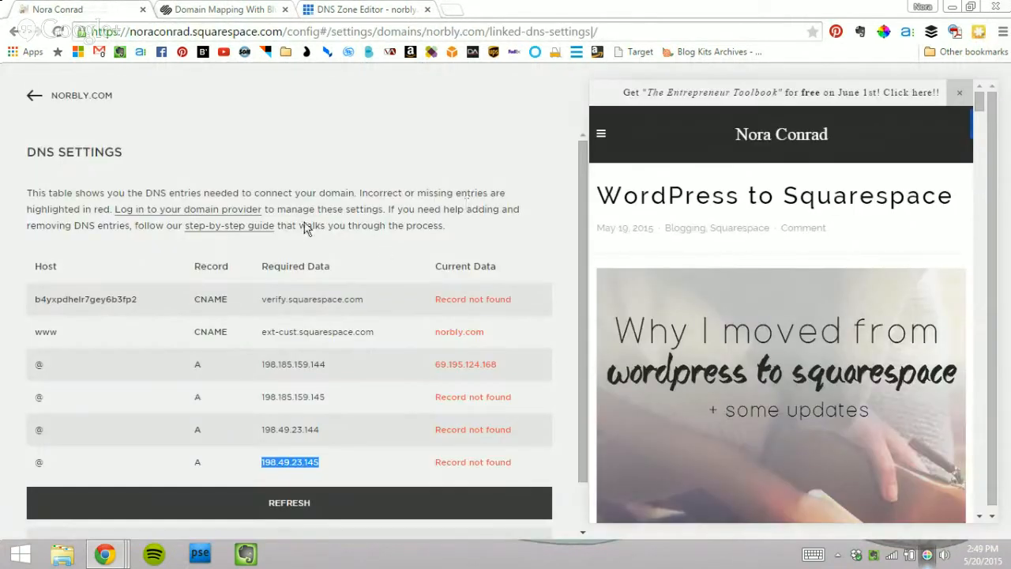
# Step: Recheck Squarespace's DNS table, comparing the www row's required and current values
pyautogui.scroll(-1, 478, 198)
pyautogui.click(275, 455)
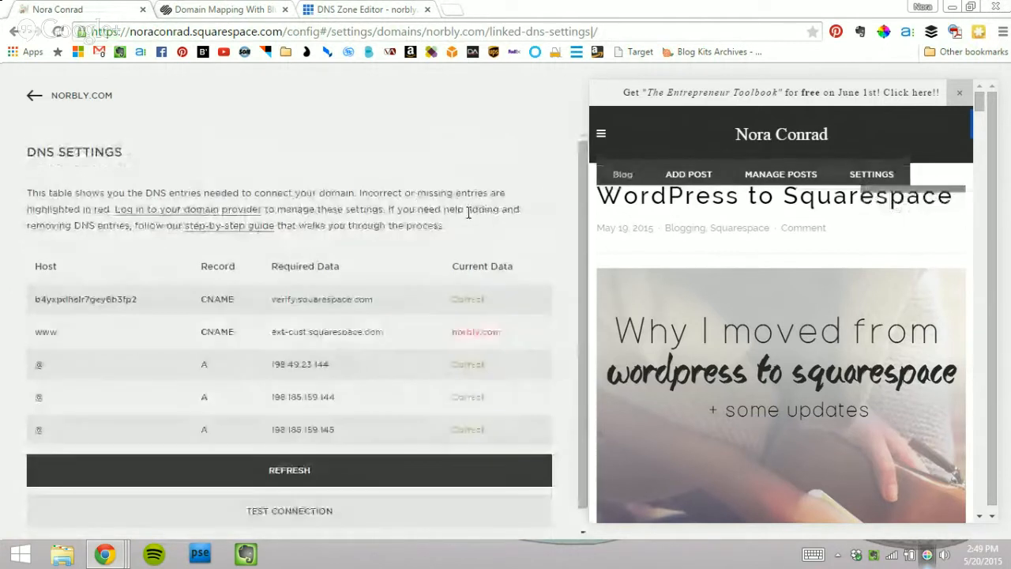
pyautogui.scroll(-1, 454, 209)
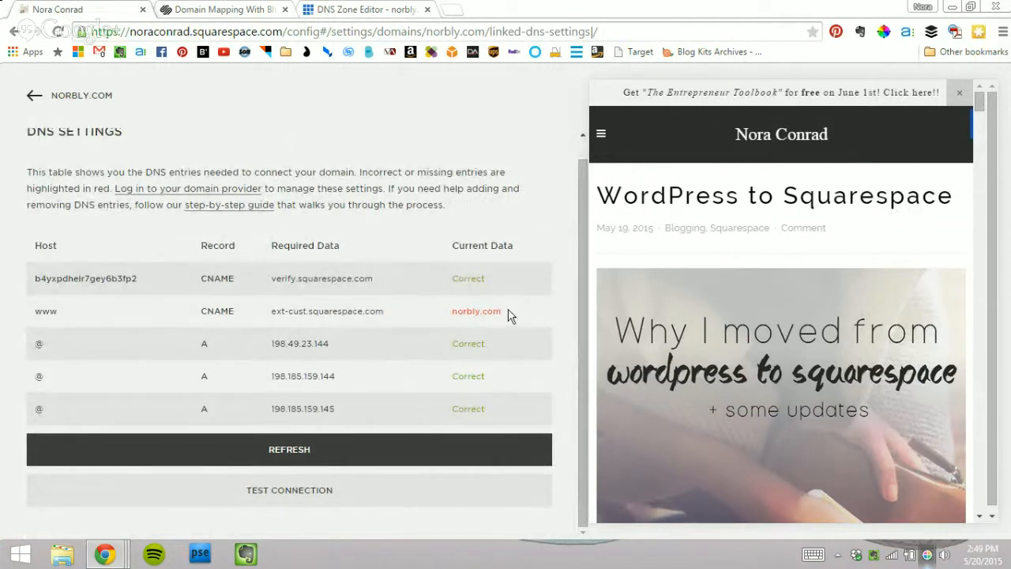
pyautogui.moveTo(509, 314); pyautogui.dragTo(367, 304)
pyautogui.moveTo(276, 305); pyautogui.dragTo(445, 309)
pyautogui.click(478, 309)
pyautogui.moveTo(510, 318)
pyautogui.mouseDown()
pyautogui.moveTo(445, 316)
pyautogui.moveTo(520, 311)
pyautogui.mouseUp()
# Step: Review the Bluehost CNAME records, then run the connection test to open the live site
pyautogui.click(316, 9)
pyautogui.scroll(-10, 181, 213)
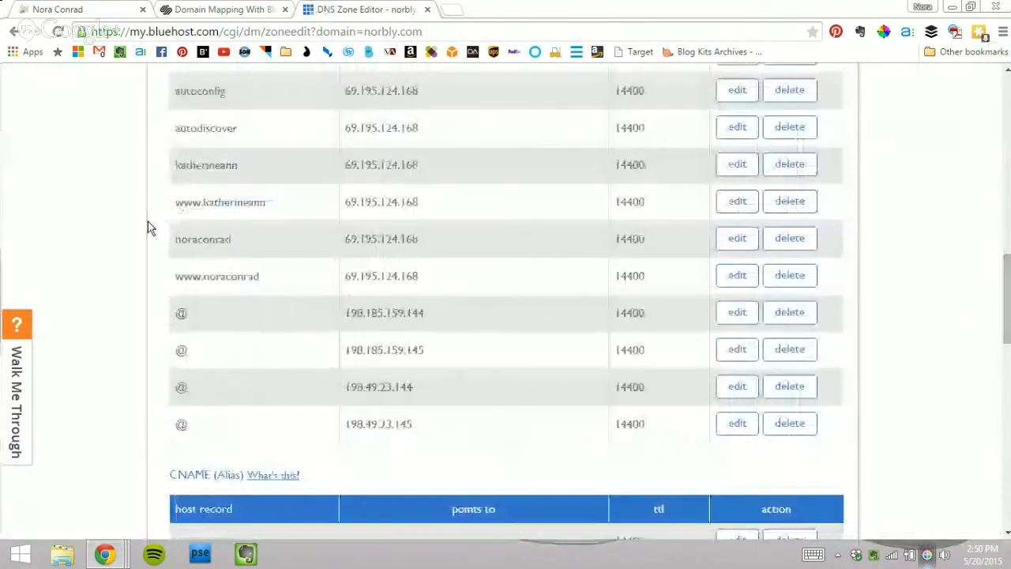
pyautogui.scroll(-4, 148, 223)
pyautogui.moveTo(477, 248)
pyautogui.mouseDown()
pyautogui.moveTo(344, 244)
pyautogui.moveTo(490, 245)
pyautogui.moveTo(178, 247)
pyautogui.moveTo(480, 242)
pyautogui.mouseUp()
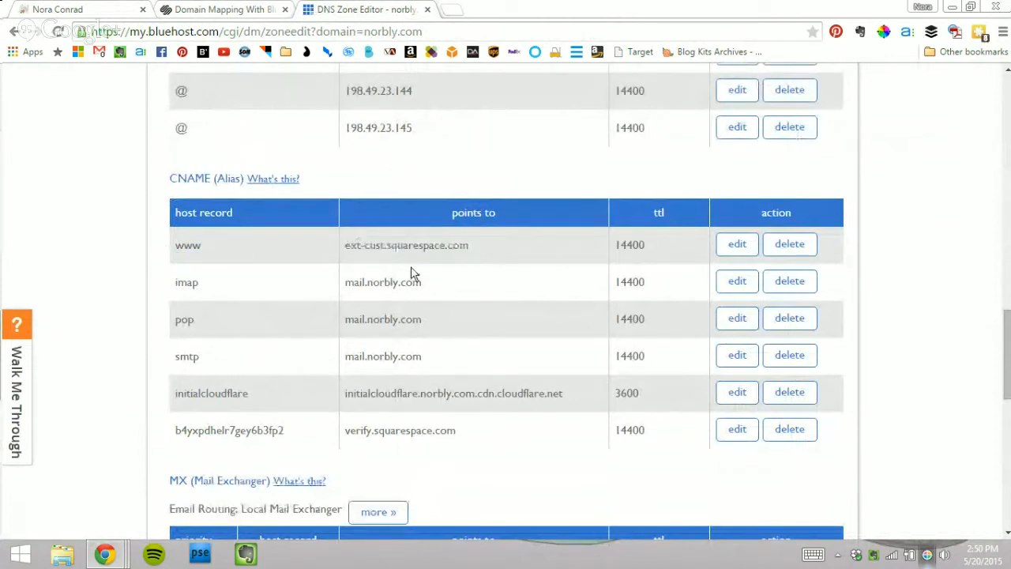
pyautogui.click(102, 4)
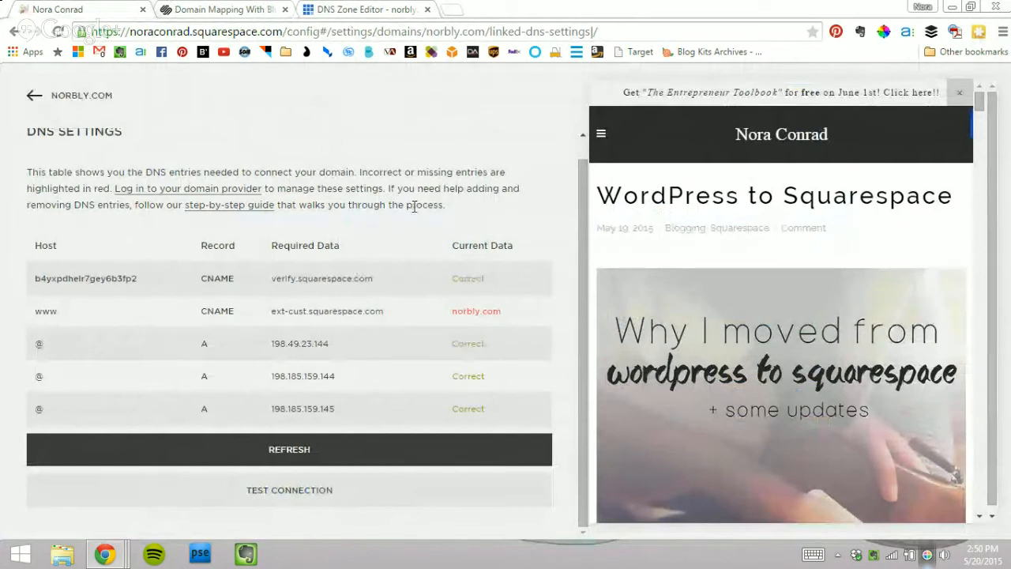
pyautogui.click(235, 490)
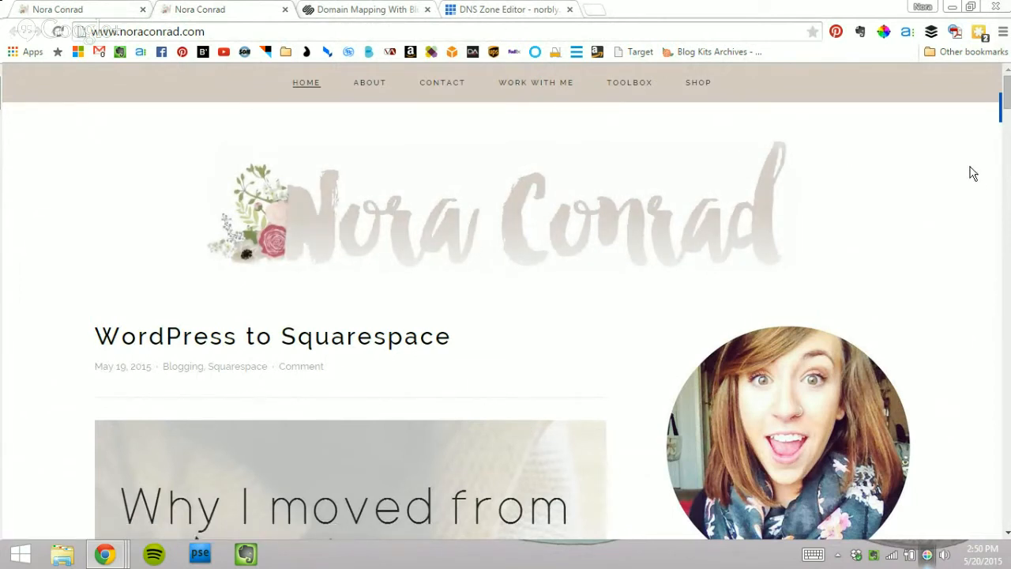
pyautogui.click(201, 26)
pyautogui.write('norbly')
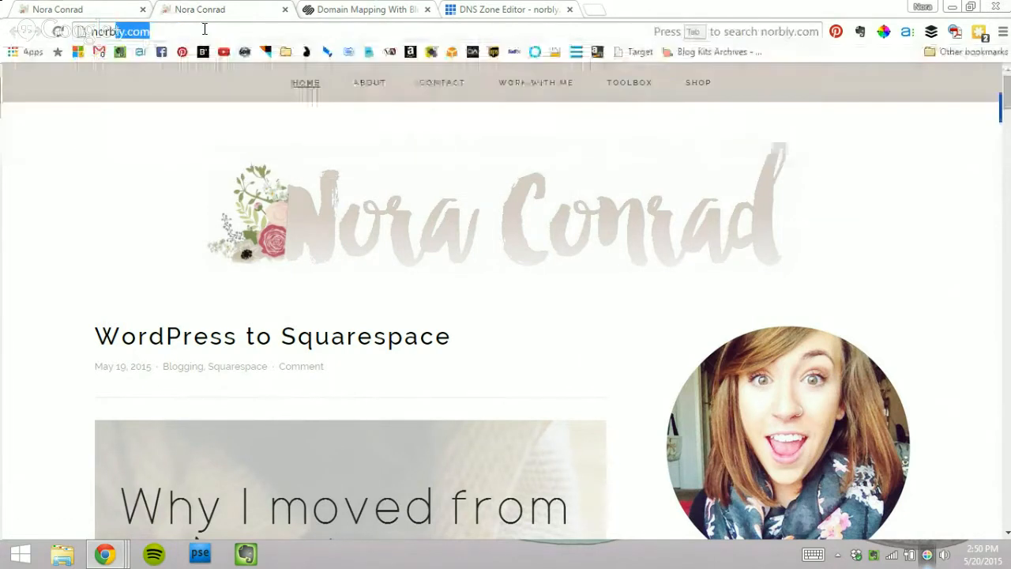
pyautogui.press('Return')
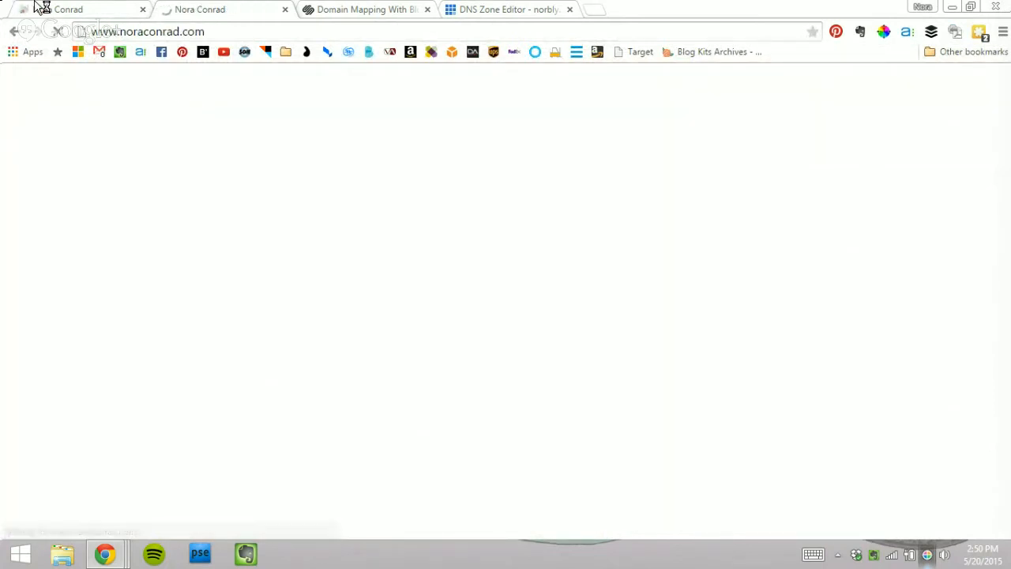
pyautogui.click(37, 7)
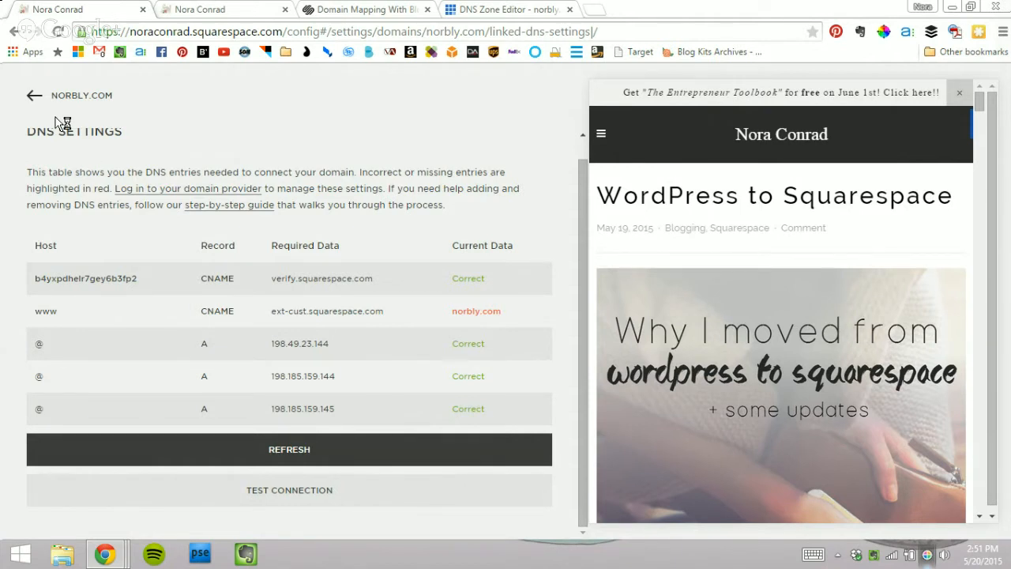
# Step: Return to the Squarespace Domains list and recheck Bluehost's DNS zone records
pyautogui.click(32, 97)
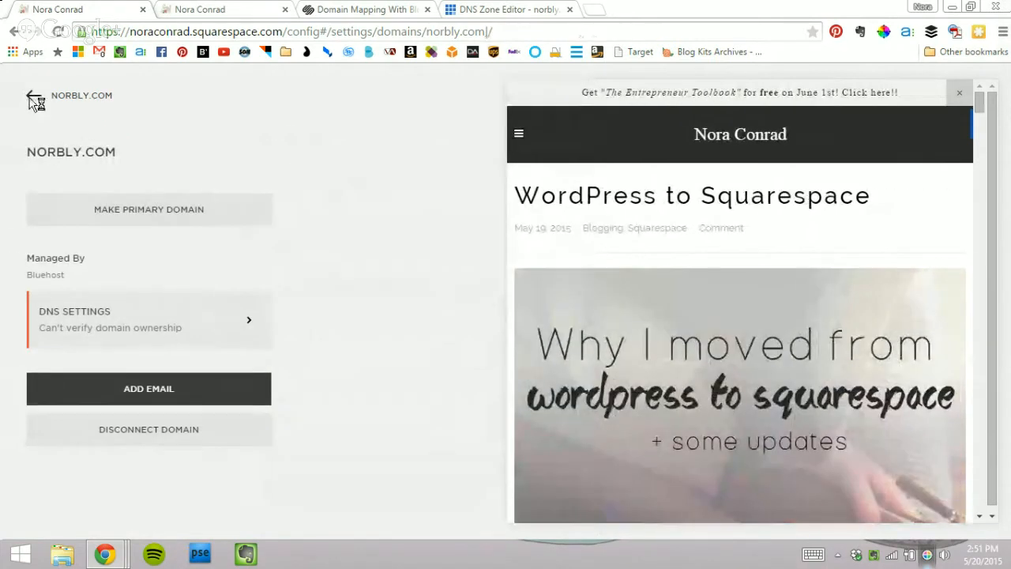
pyautogui.click(31, 97)
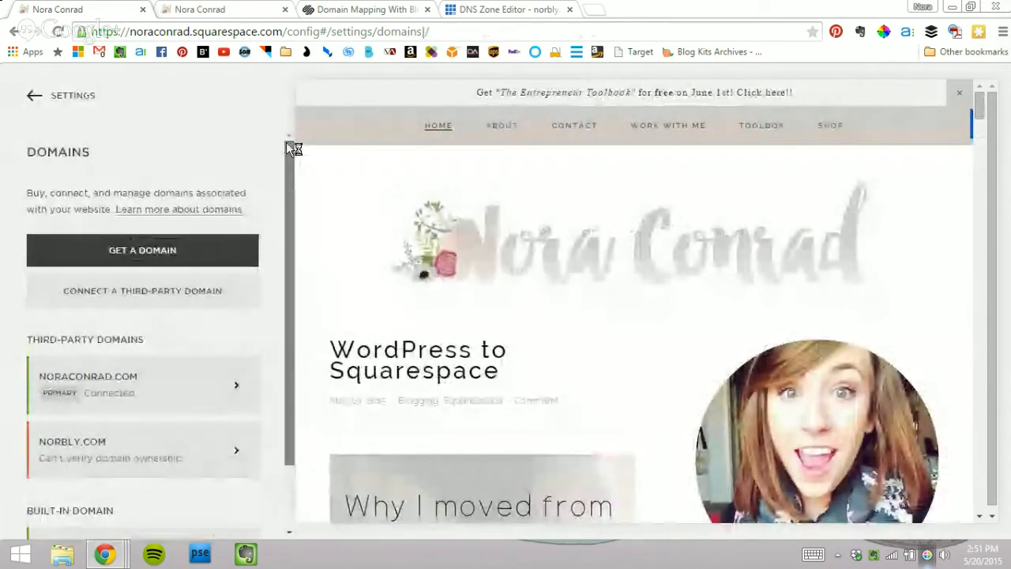
pyautogui.scroll(-2, 273, 264)
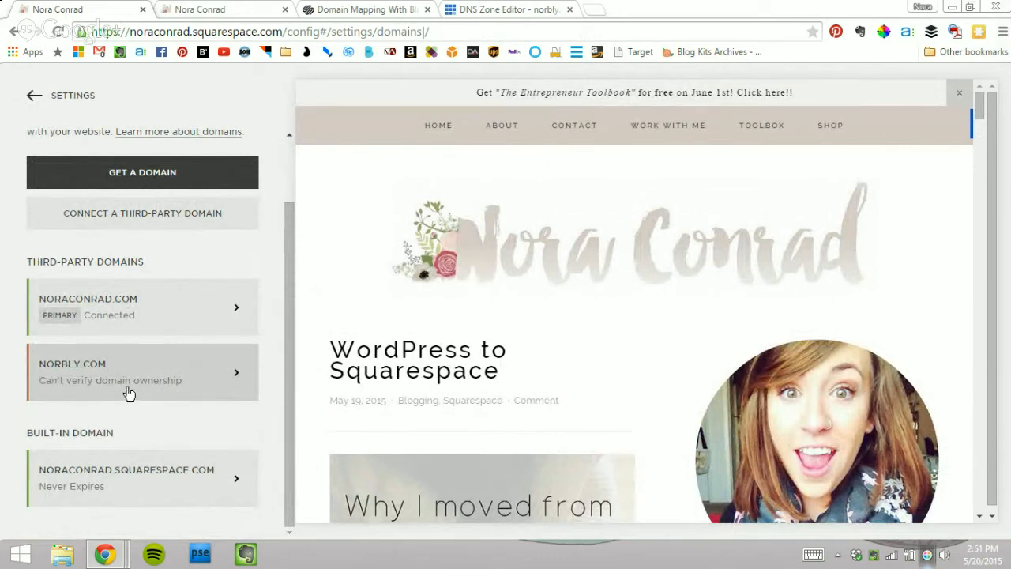
pyautogui.click(482, 9)
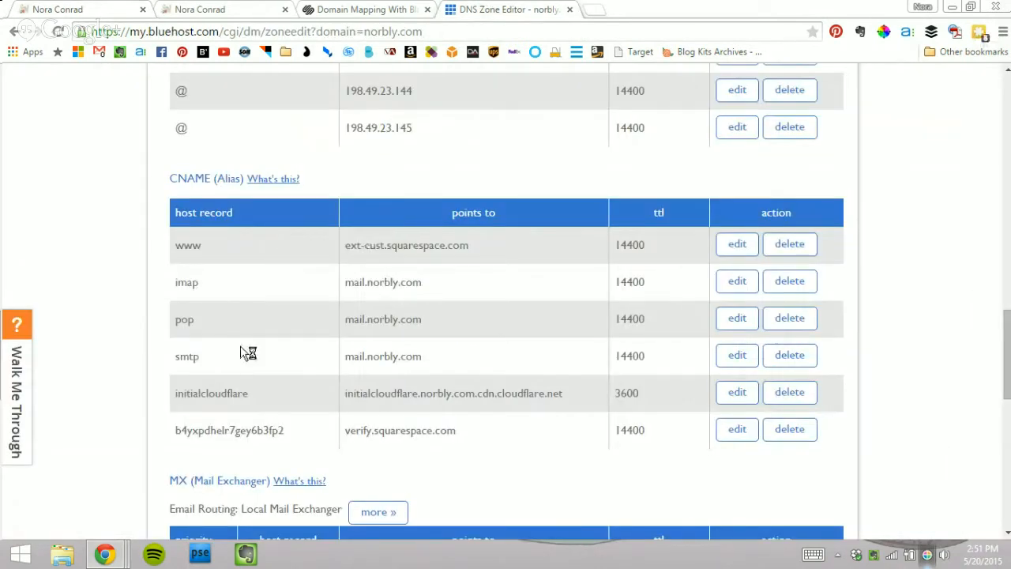
pyautogui.click(117, 8)
# Step: Open the norbly.com domain panel to check its verification status, then view the live noraconrad.com site
pyautogui.click(166, 376)
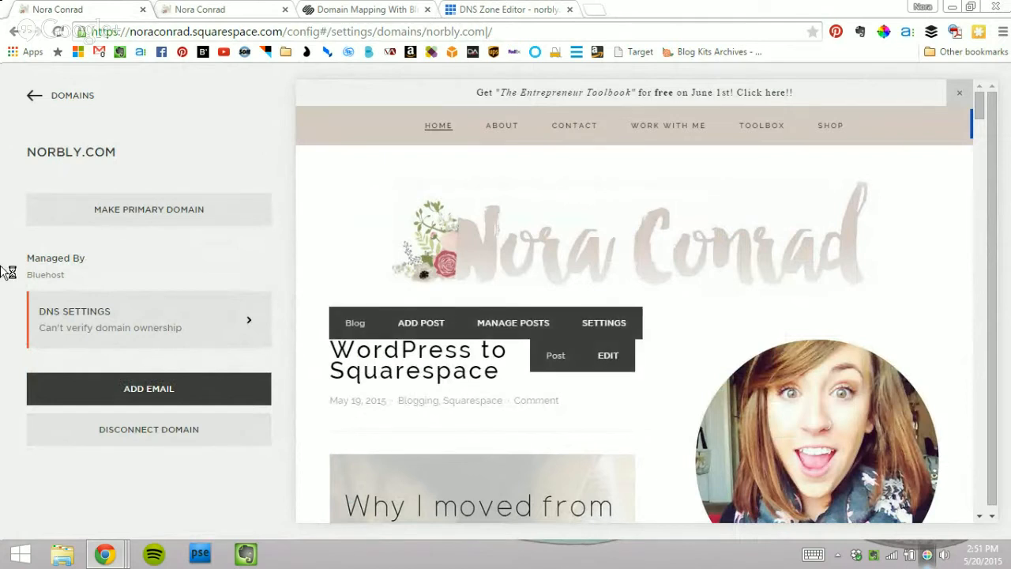
pyautogui.click(32, 95)
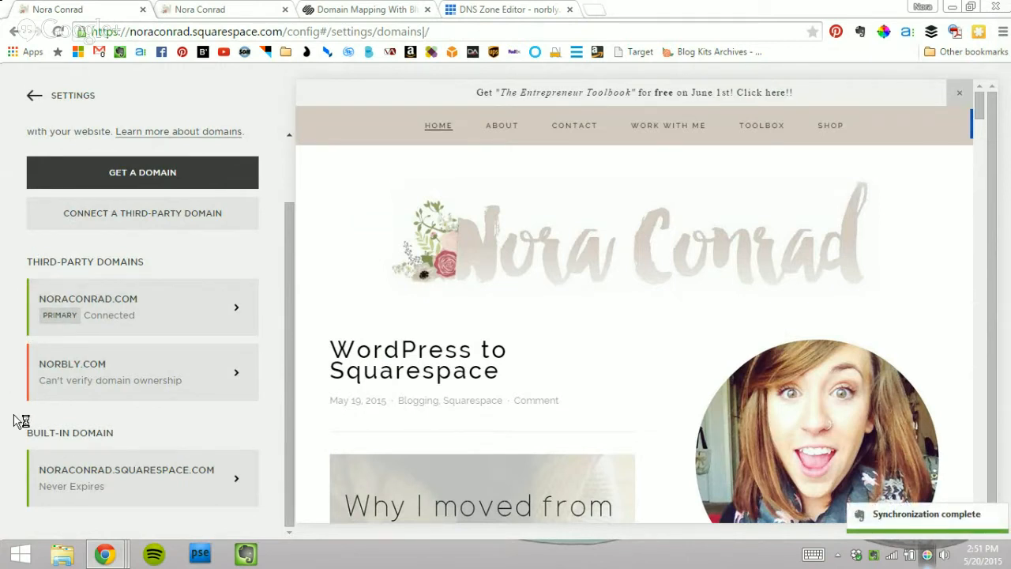
pyautogui.click(97, 371)
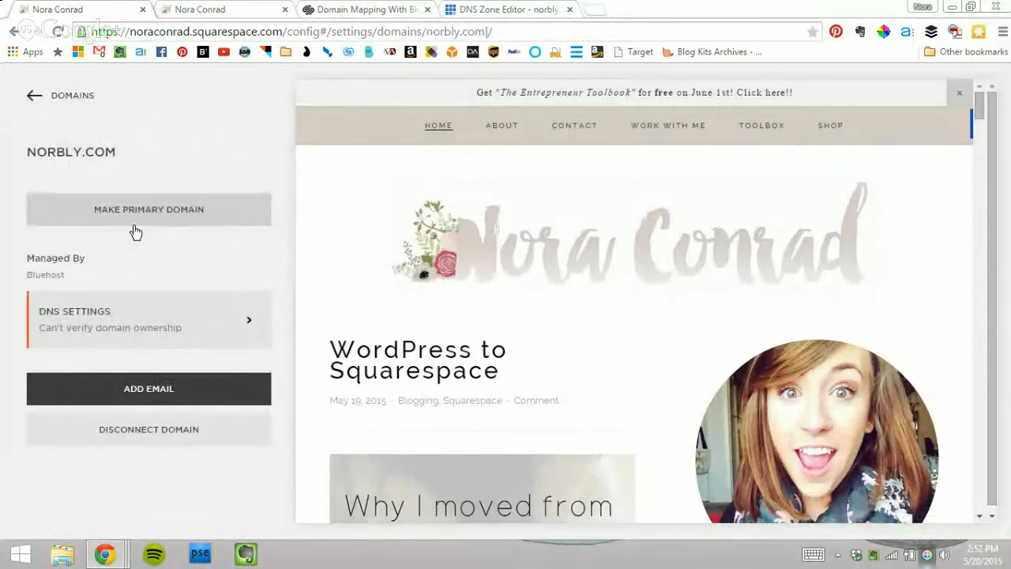
pyautogui.click(19, 95)
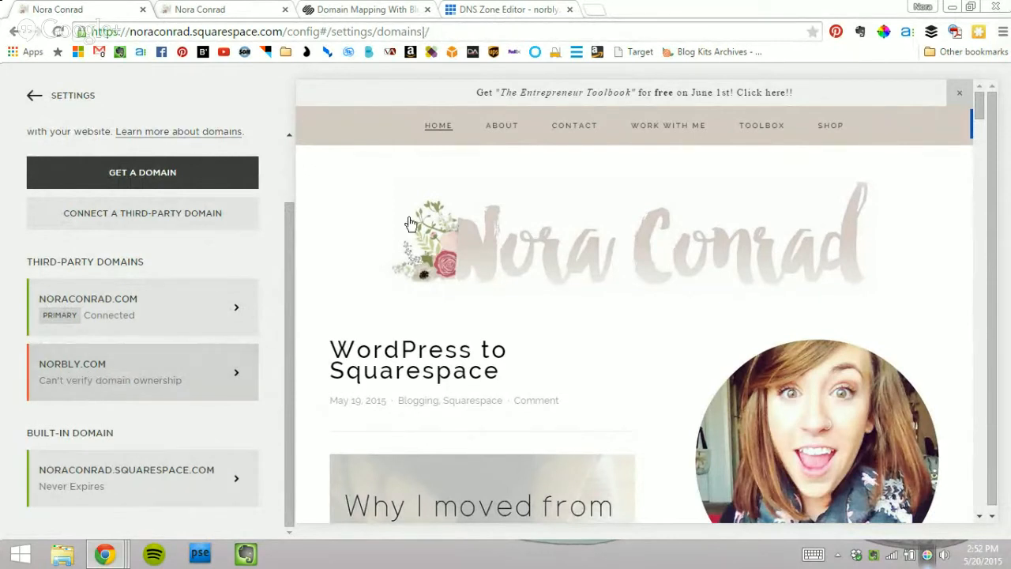
pyautogui.click(220, 8)
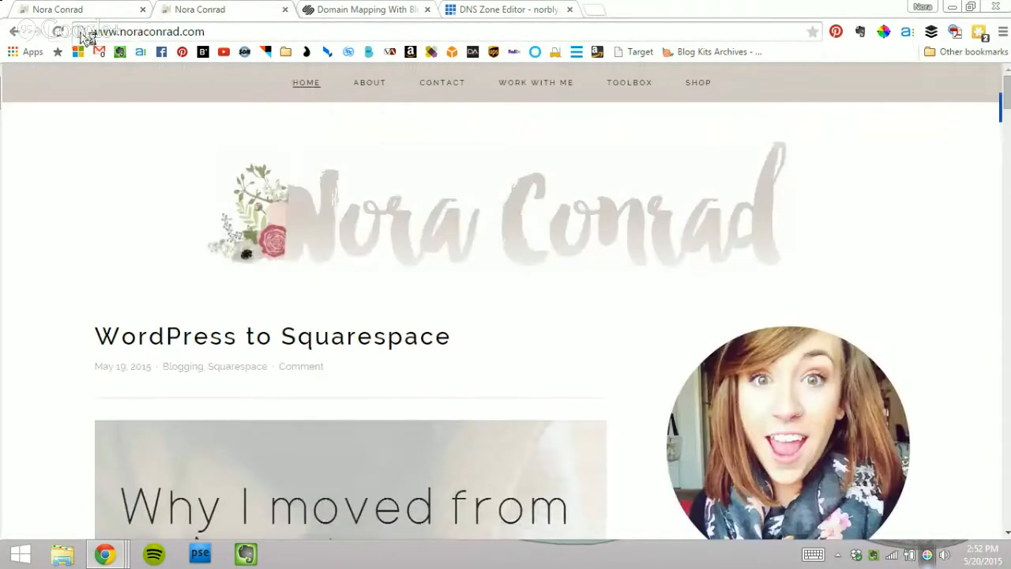
pyautogui.moveTo(202, 29); pyautogui.dragTo(135, 29)
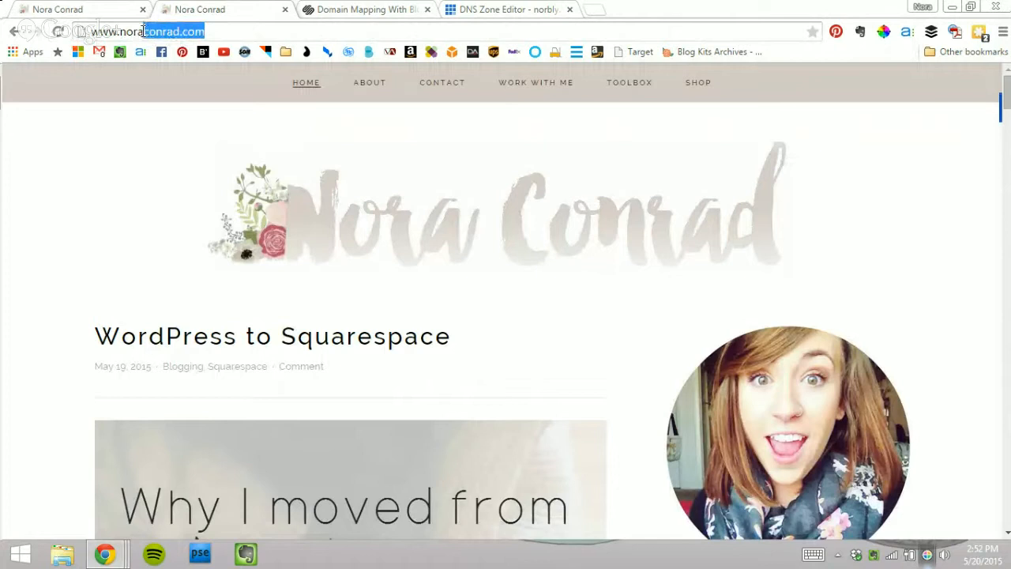
pyautogui.write('bly')
pyautogui.press('Return')
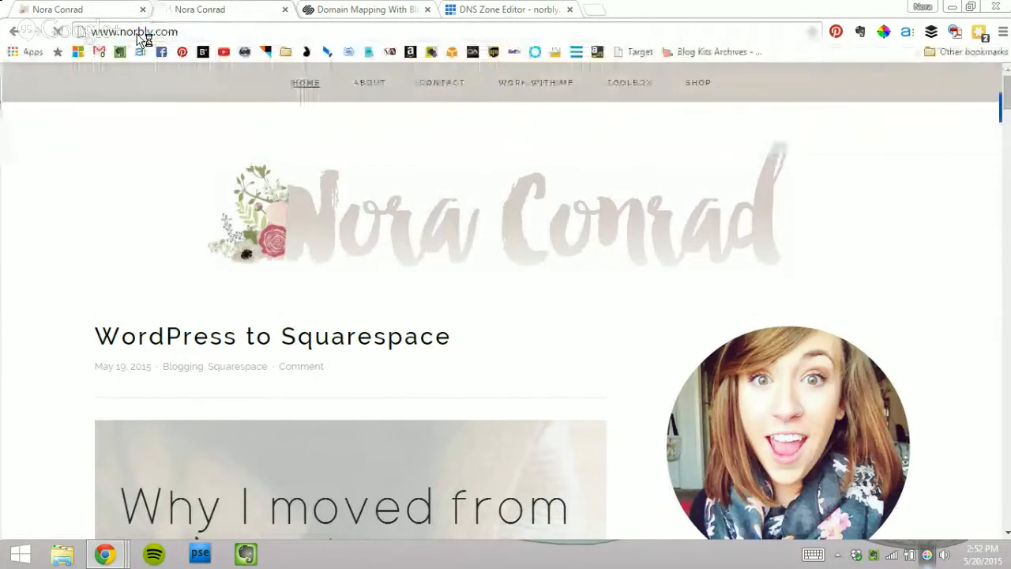
# Step: Open the noraconrad.com domain settings from the Squarespace Domains list
pyautogui.click(95, 9)
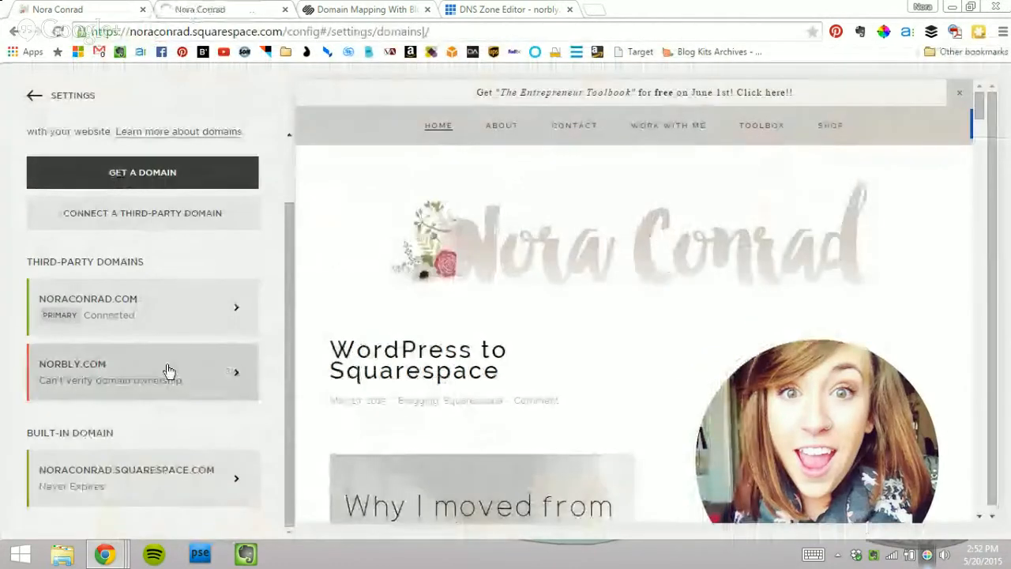
pyautogui.click(167, 369)
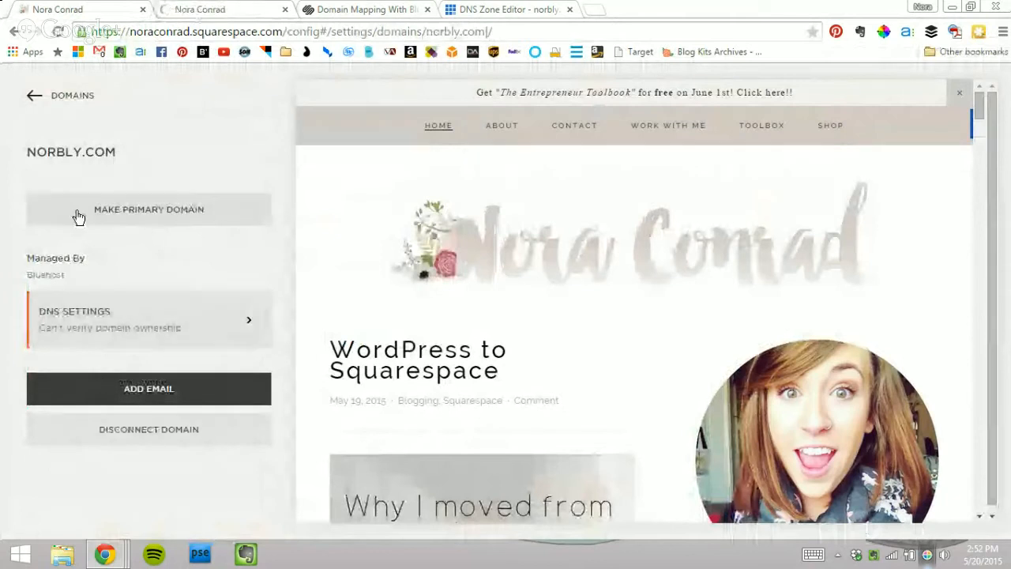
pyautogui.click(47, 95)
pyautogui.click(148, 311)
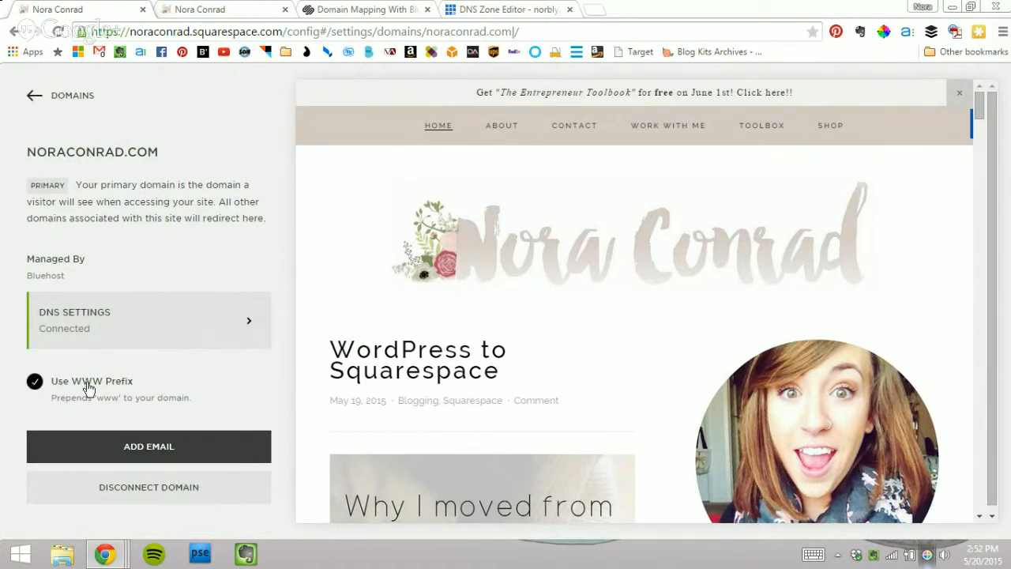
# Step: Load noraconrad.com without the www prefix, then return to its domain settings
pyautogui.click(189, 8)
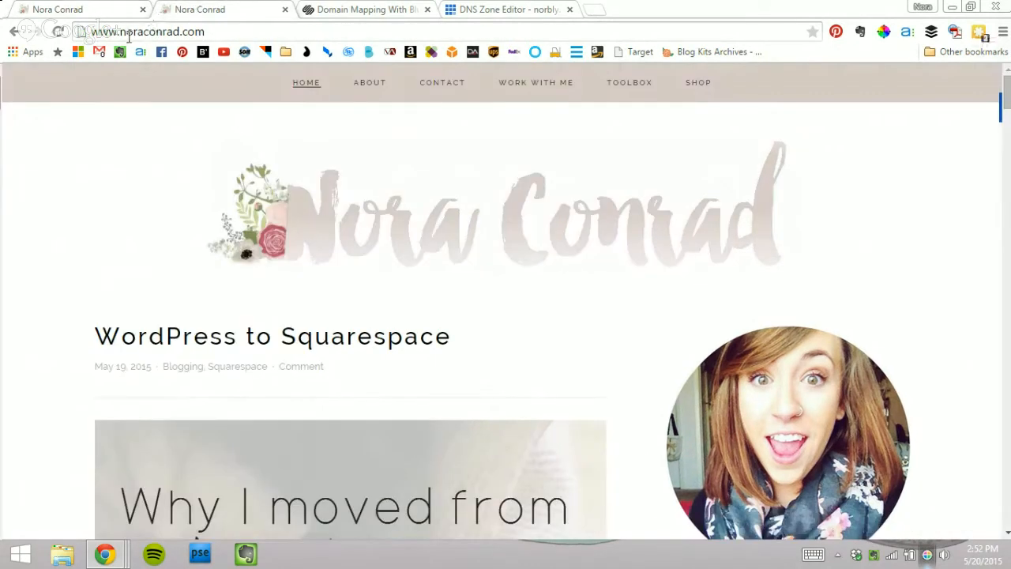
pyautogui.moveTo(120, 33); pyautogui.dragTo(16, 49)
pyautogui.press('BackSpace')
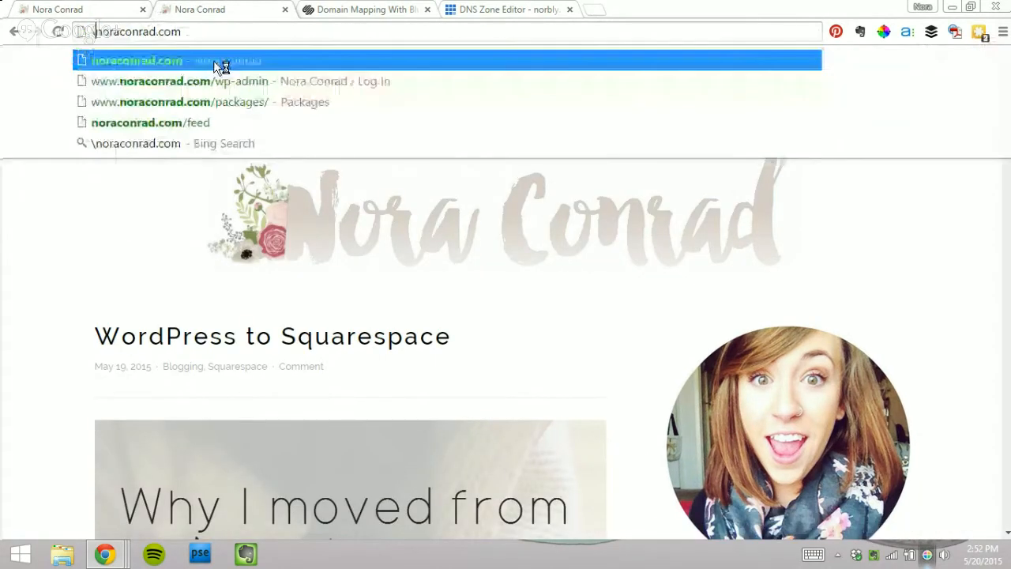
pyautogui.press('Return')
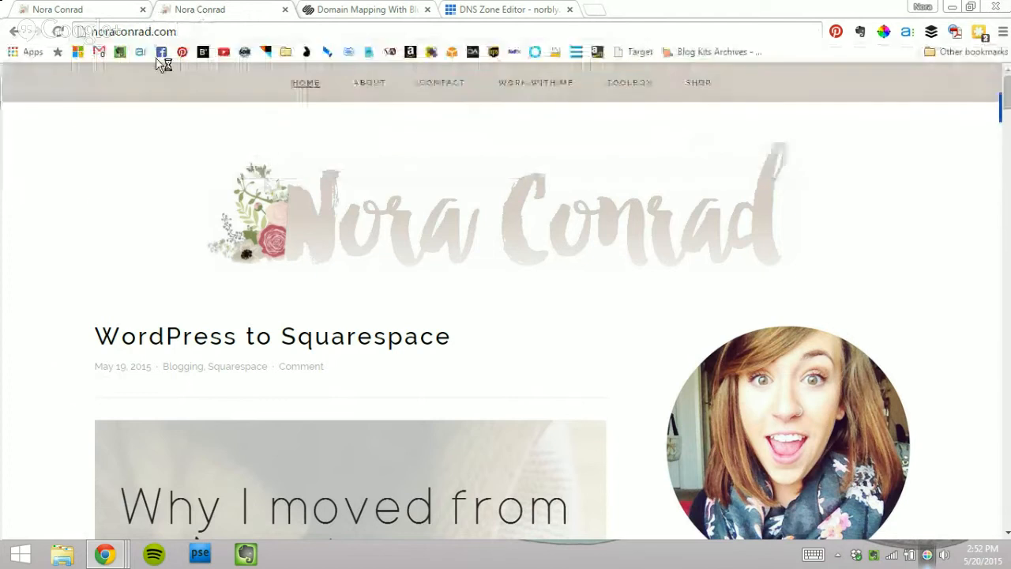
pyautogui.click(95, 8)
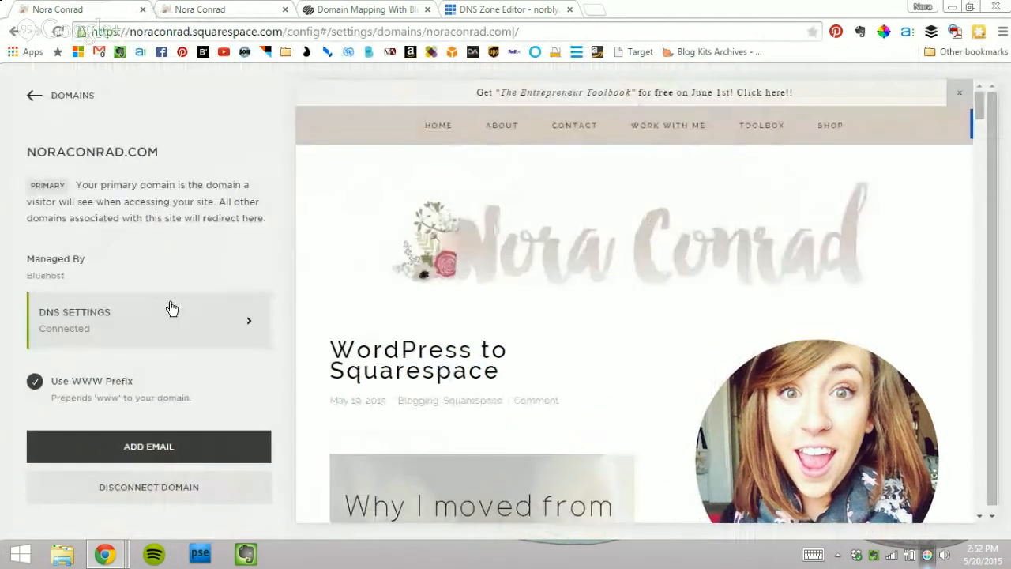
# Step: Cross-check the Squarespace domain list, domain mapping guide, Bluehost DNS zone editor and live noraconrad.com site
pyautogui.click(32, 96)
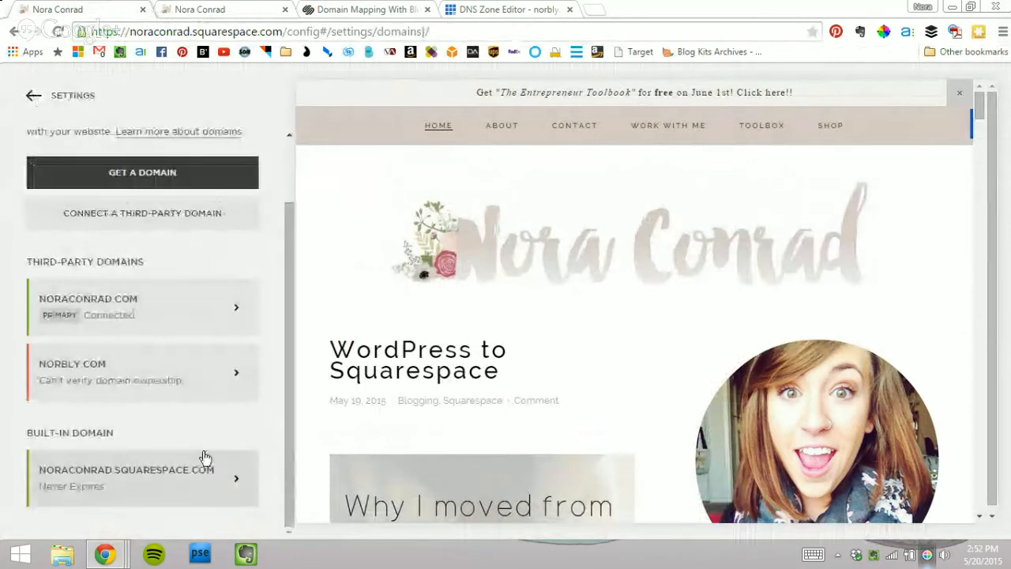
pyautogui.scroll(1, 165, 350)
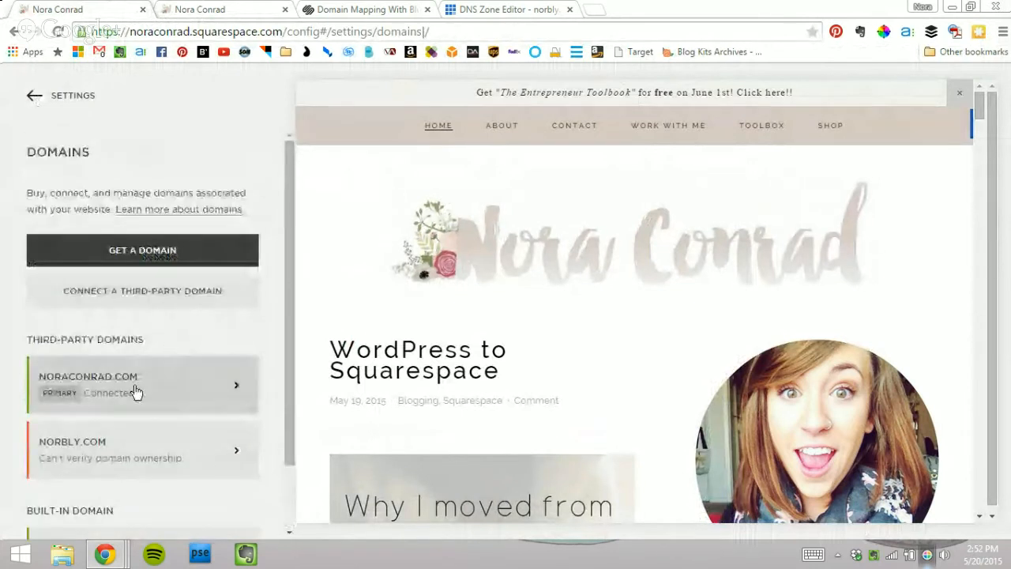
pyautogui.click(415, 8)
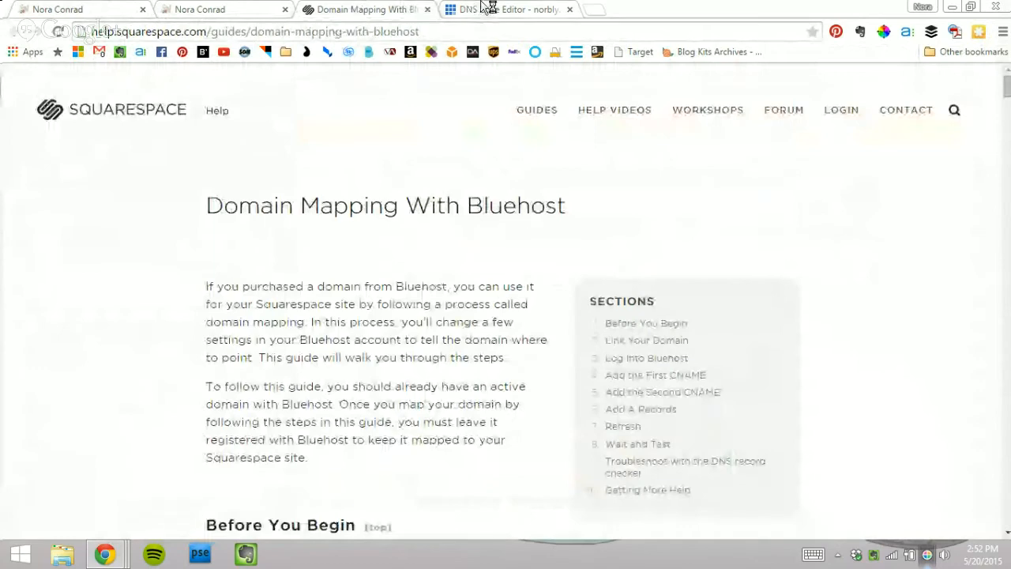
pyautogui.click(483, 8)
pyautogui.scroll(15, 410, 284)
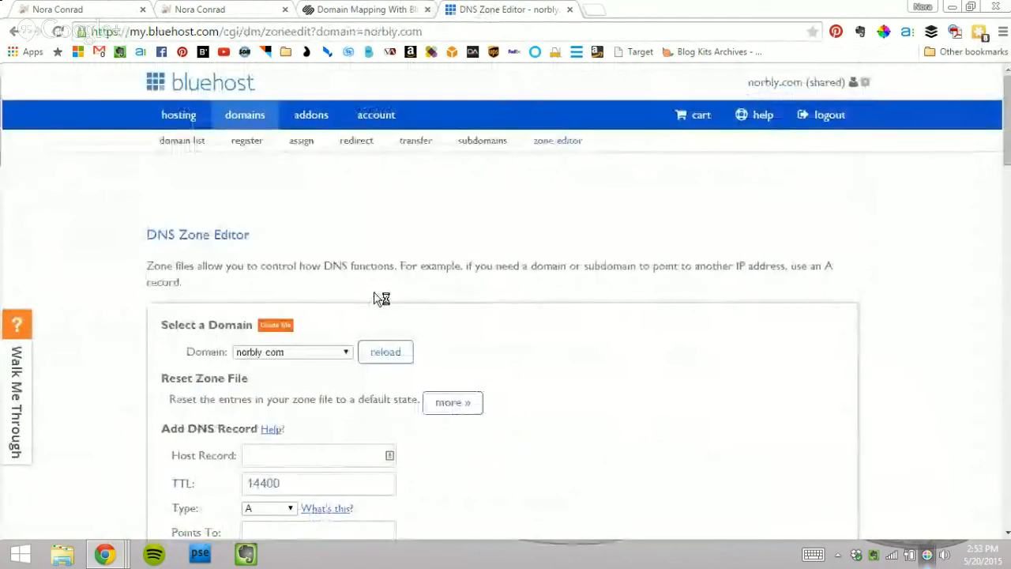
pyautogui.click(219, 9)
# Step: Open the noraconrad.com domain details to confirm the Bluehost connection, then go to Bluehost's hosting home
pyautogui.click(113, 8)
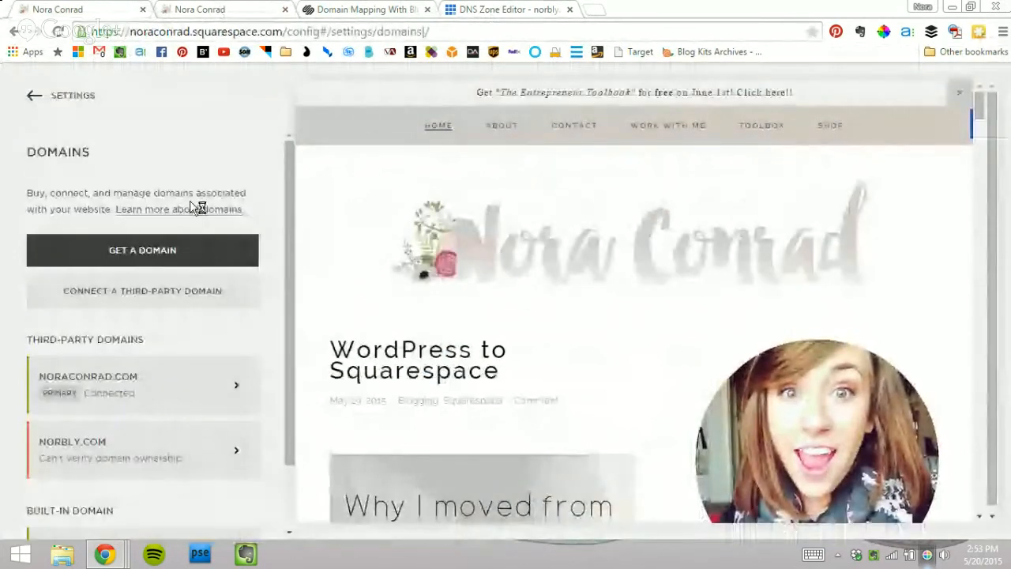
pyautogui.scroll(-1, 175, 273)
pyautogui.click(163, 295)
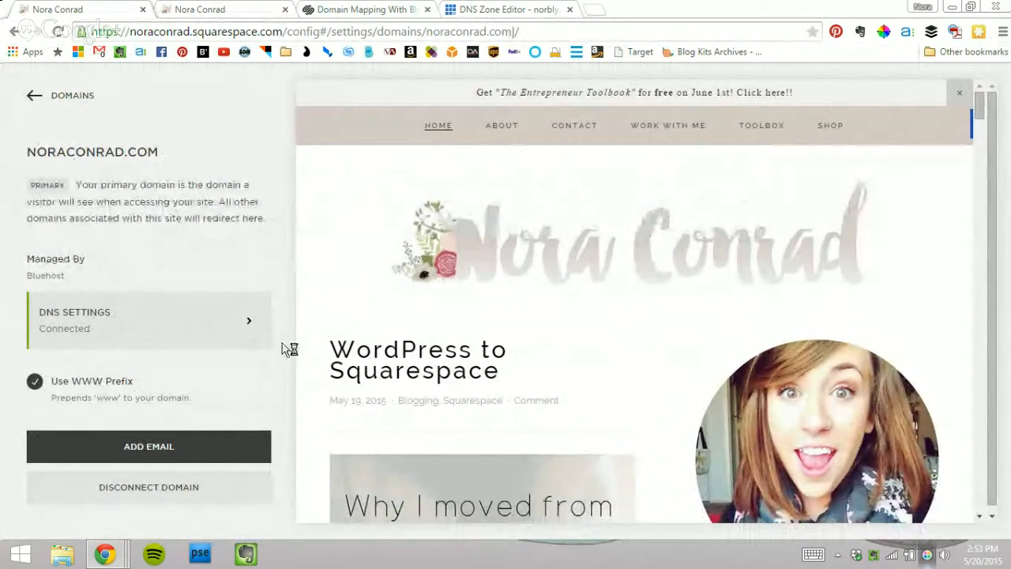
pyautogui.click(486, 8)
pyautogui.click(182, 116)
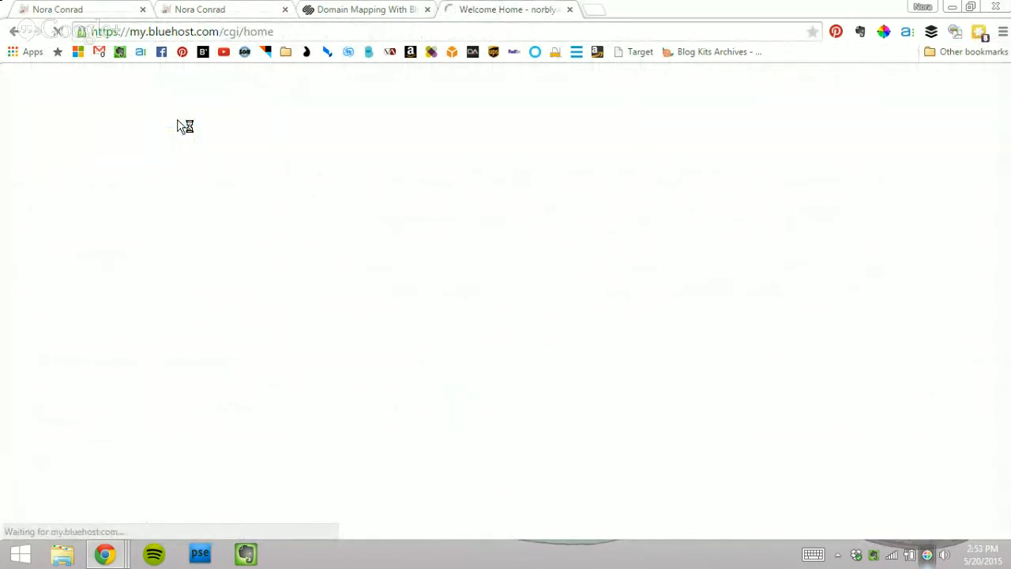
# Step: Open Bluehost's Email Manager and look over the existing email accounts
pyautogui.scroll(-4, 221, 285)
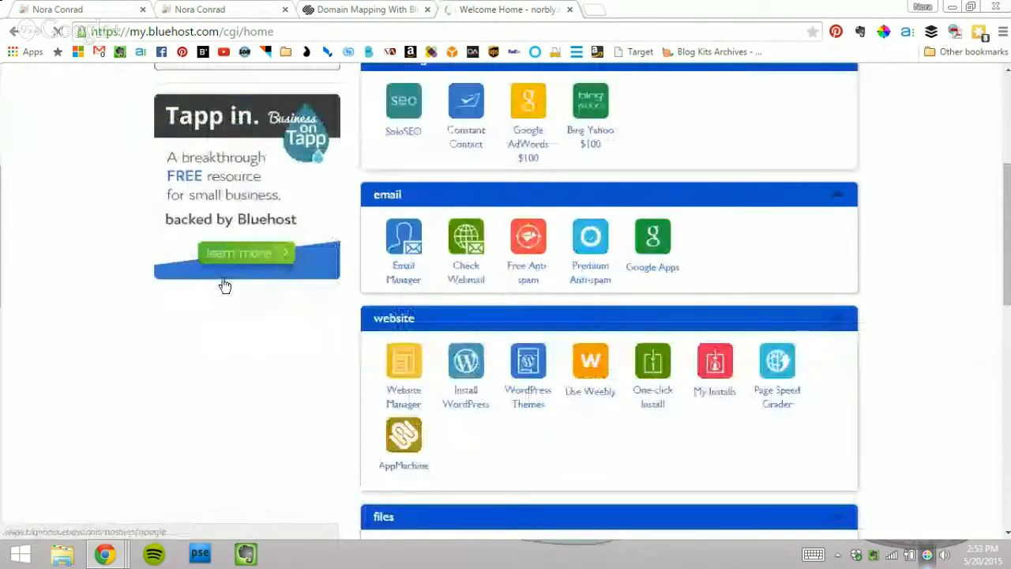
pyautogui.click(405, 284)
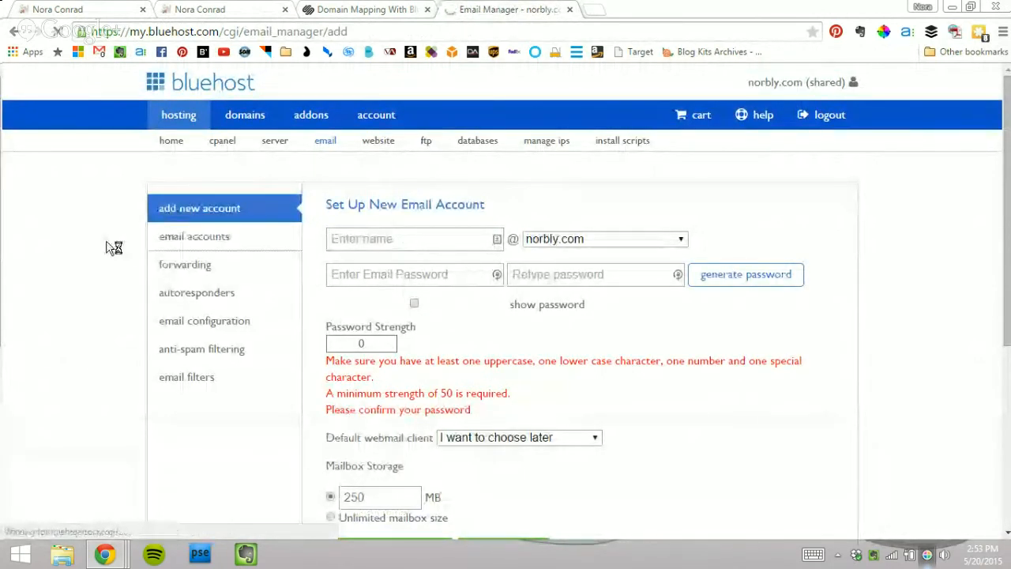
pyautogui.click(175, 247)
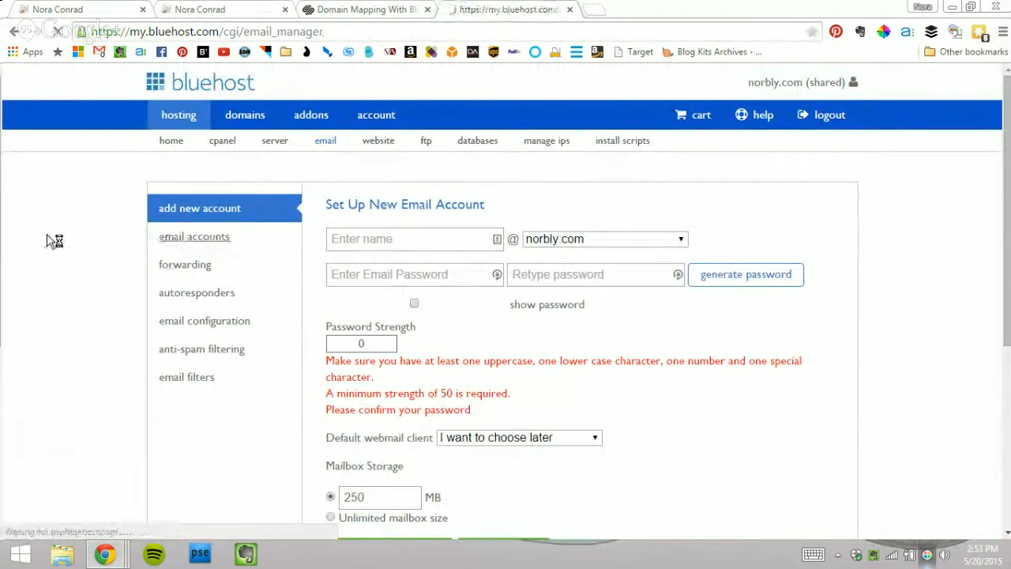
pyautogui.scroll(-2, 116, 261)
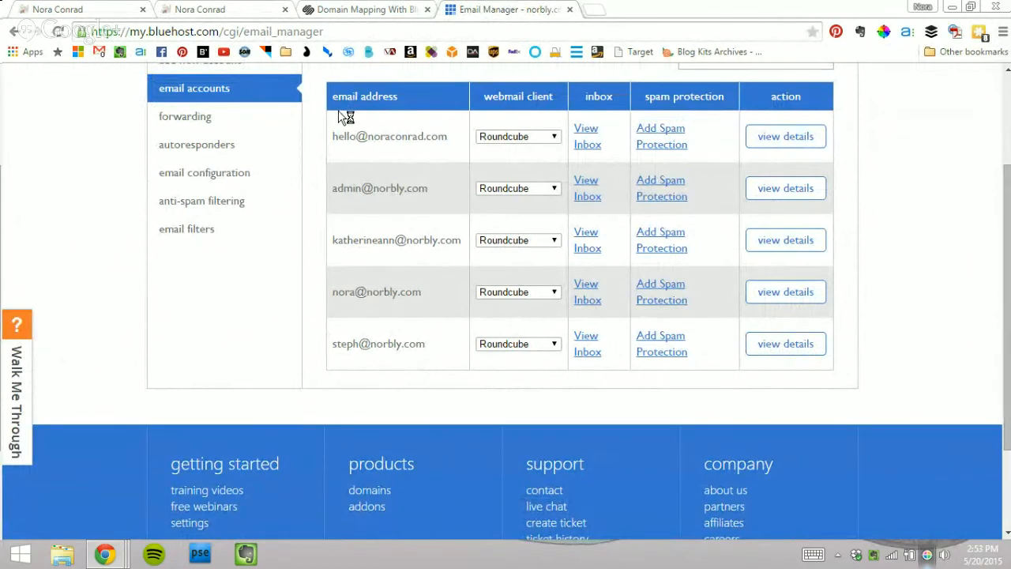
# Step: Highlight the Bluehost email accounts list for comparison, then return to Squarespace's noraconrad.com domain settings
pyautogui.click(101, 11)
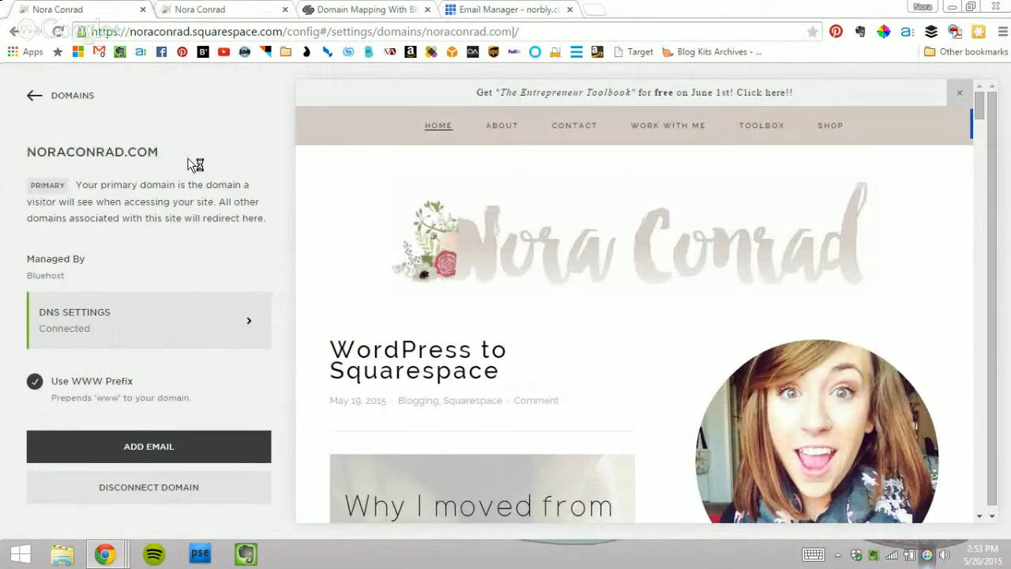
pyautogui.click(508, 11)
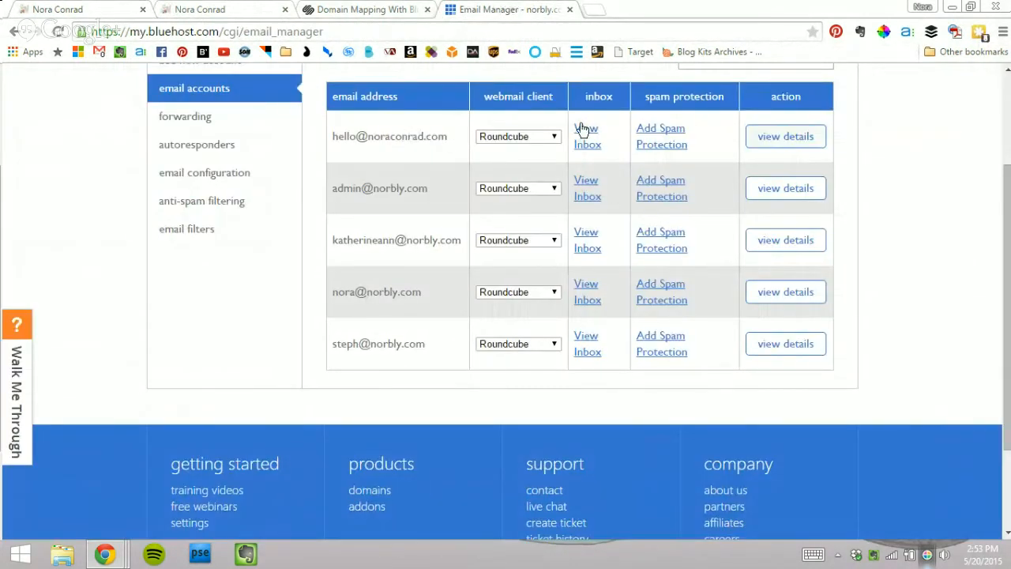
pyautogui.moveTo(332, 136); pyautogui.dragTo(869, 139)
pyautogui.click(869, 141)
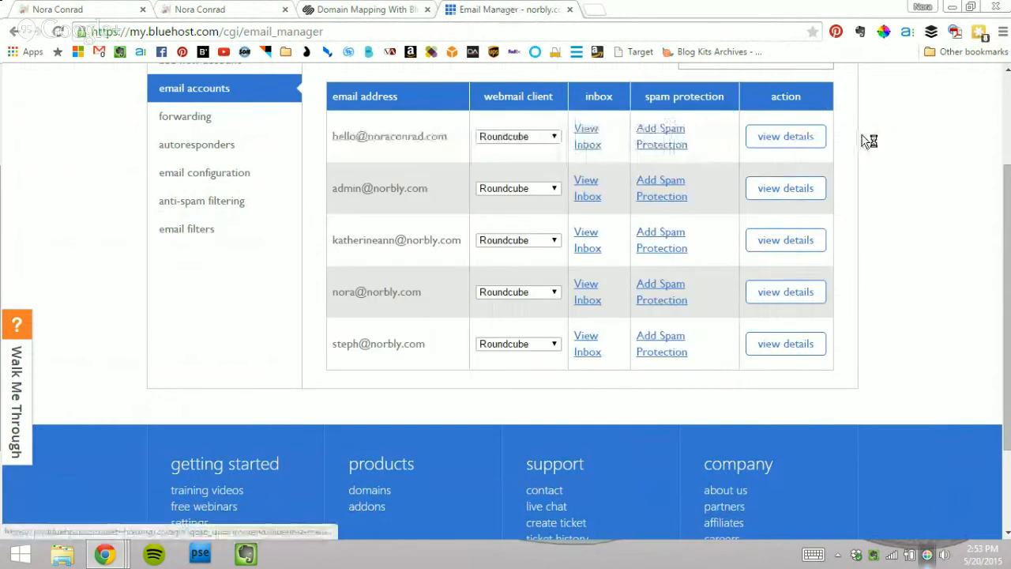
pyautogui.click(62, 9)
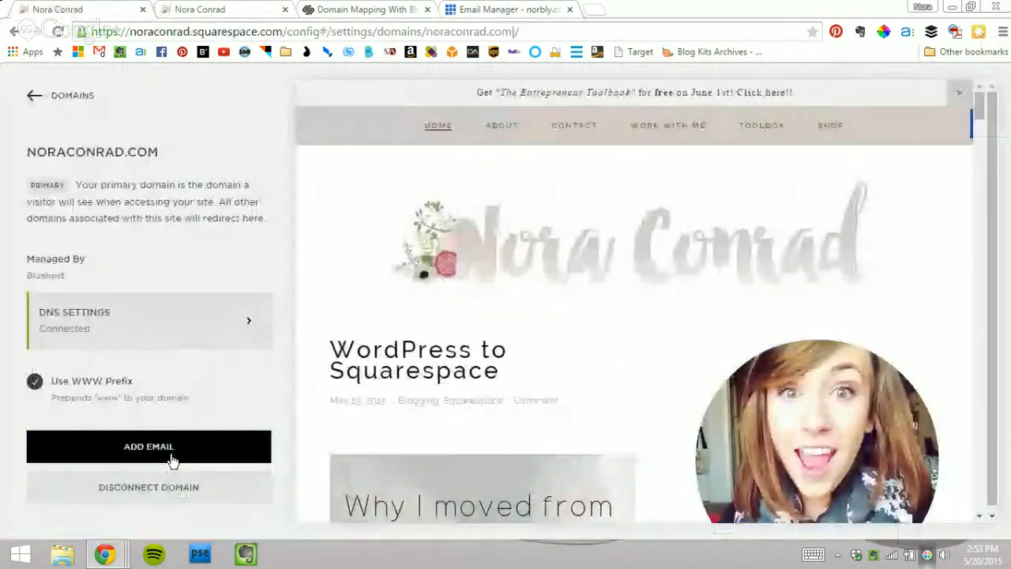
pyautogui.click(171, 456)
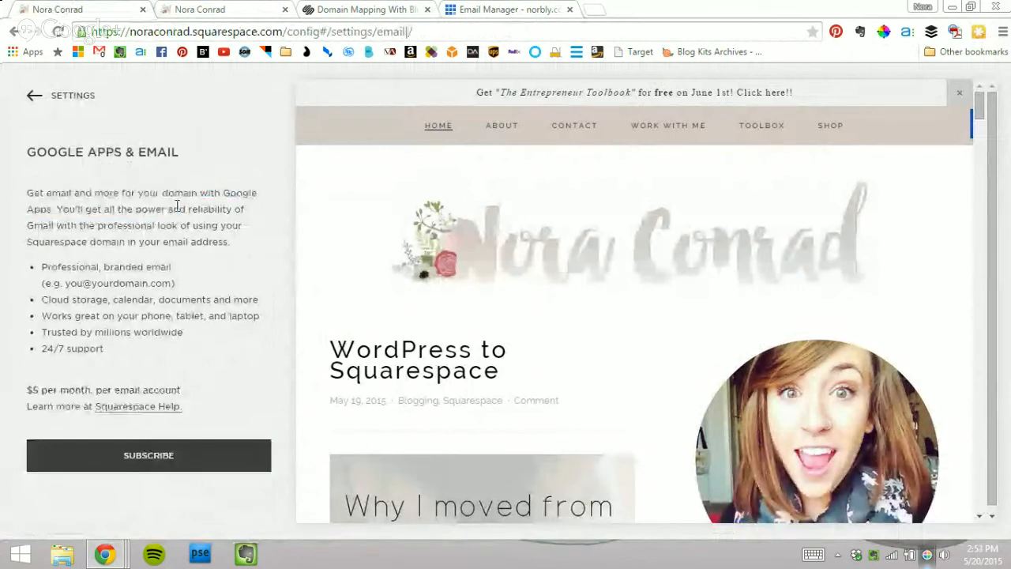
pyautogui.click(210, 471)
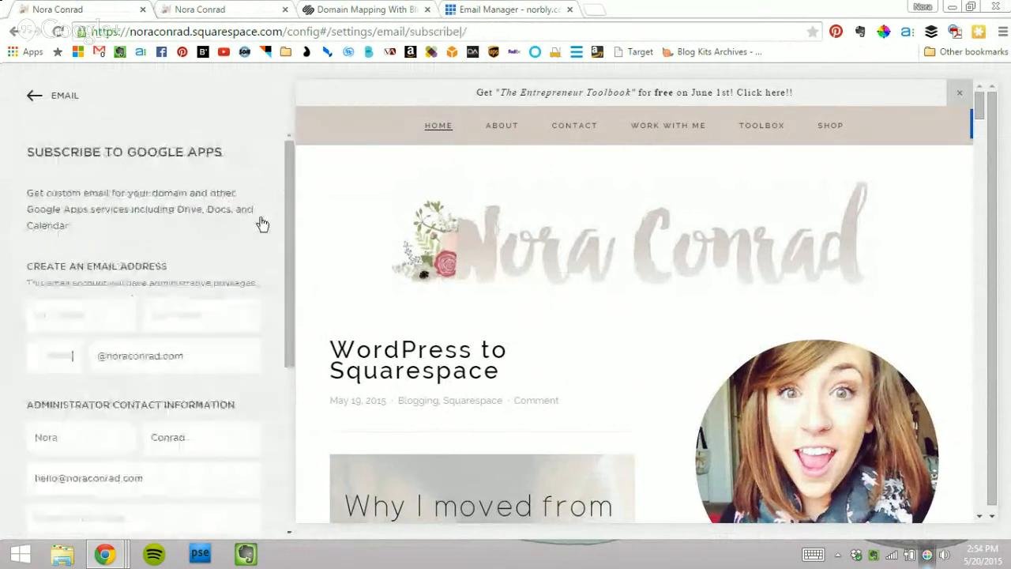
pyautogui.scroll(-1, 56, 351)
pyautogui.click(60, 282)
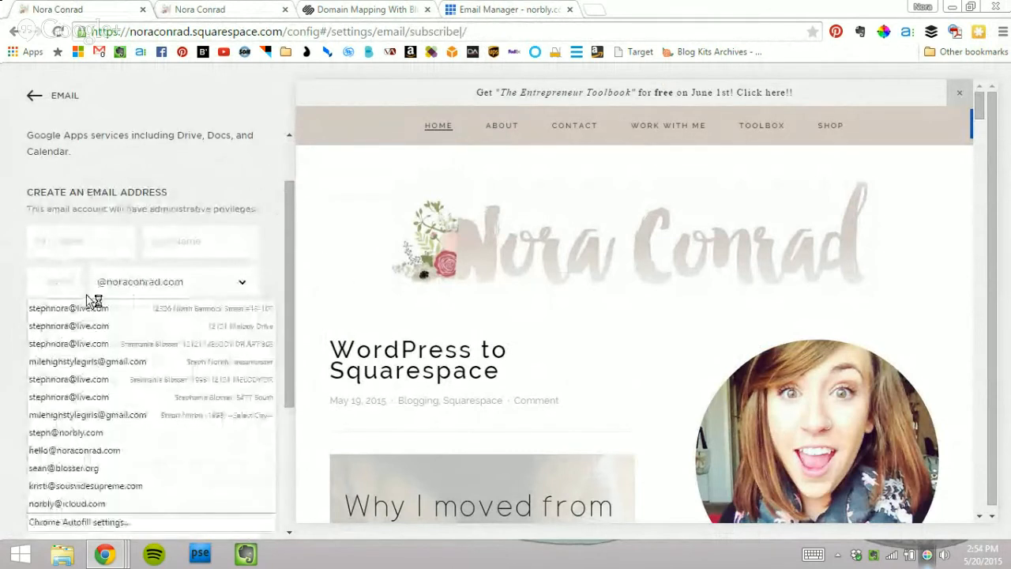
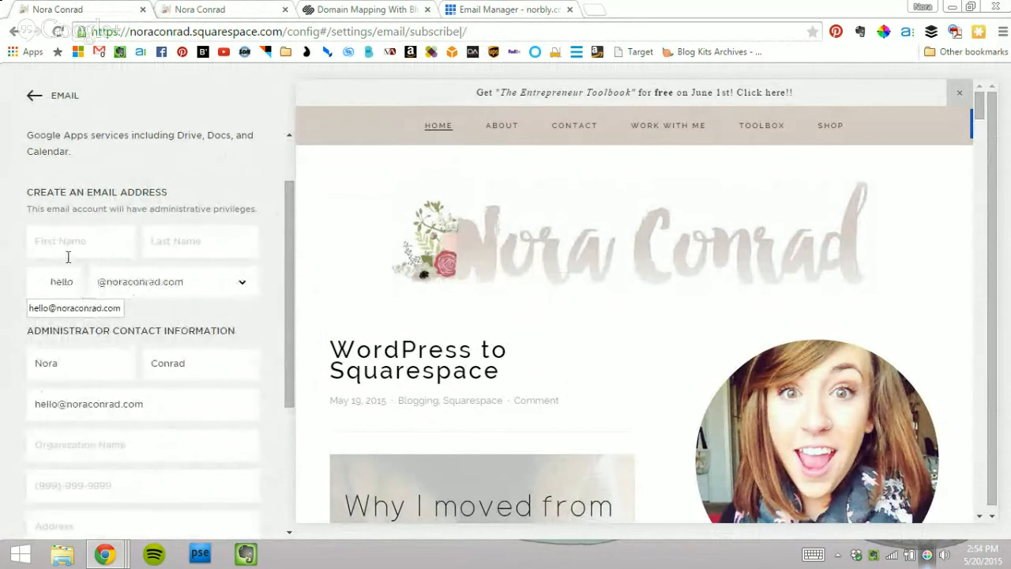
pyautogui.click(79, 241)
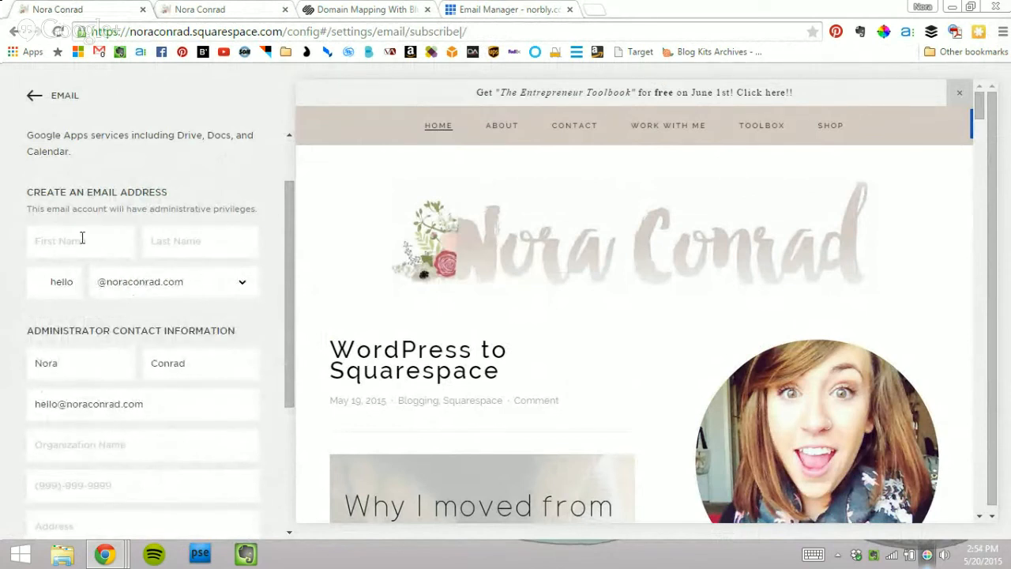
# Step: Compare the Google Apps form against the Bluehost email accounts and the live noraconrad.com site
pyautogui.click(461, 9)
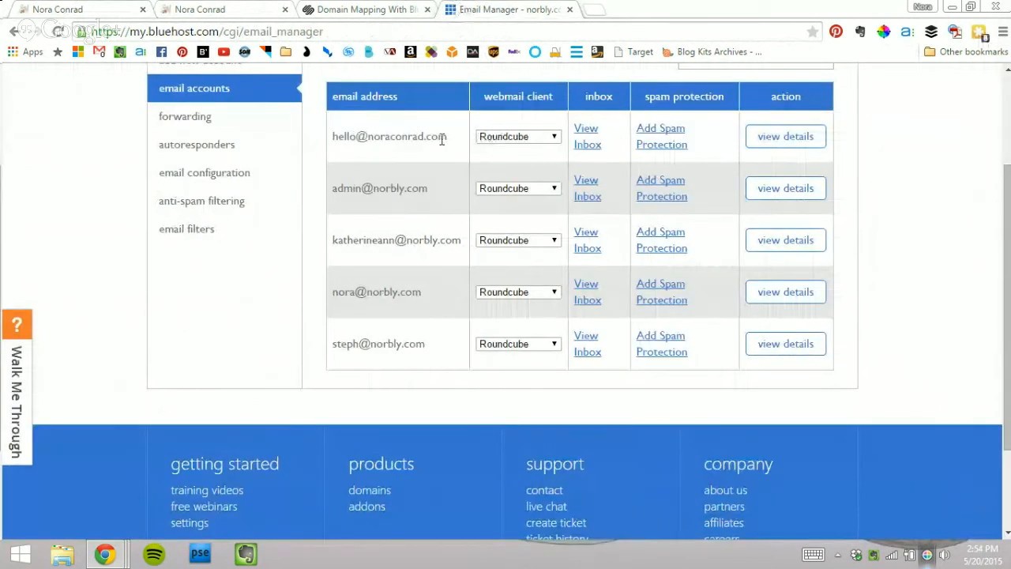
pyautogui.click(193, 10)
pyautogui.click(60, 8)
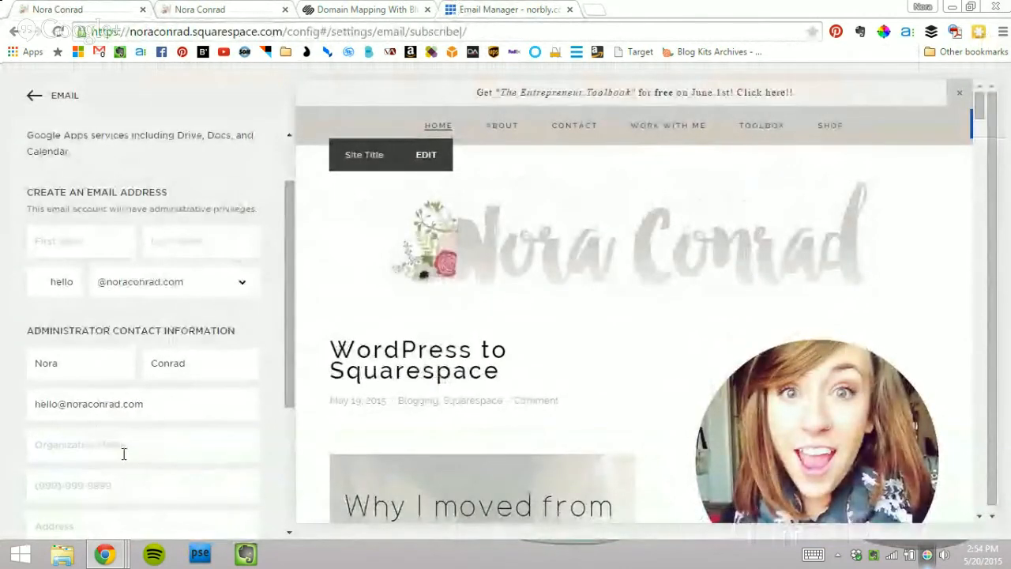
pyautogui.scroll(-3, 124, 451)
pyautogui.scroll(3, 145, 345)
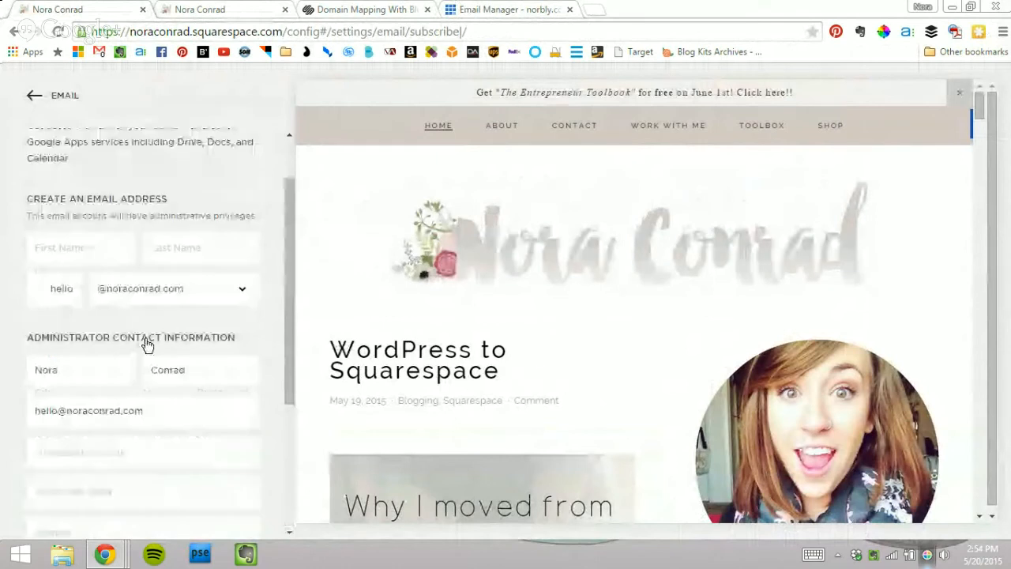
pyautogui.scroll(1, 237, 189)
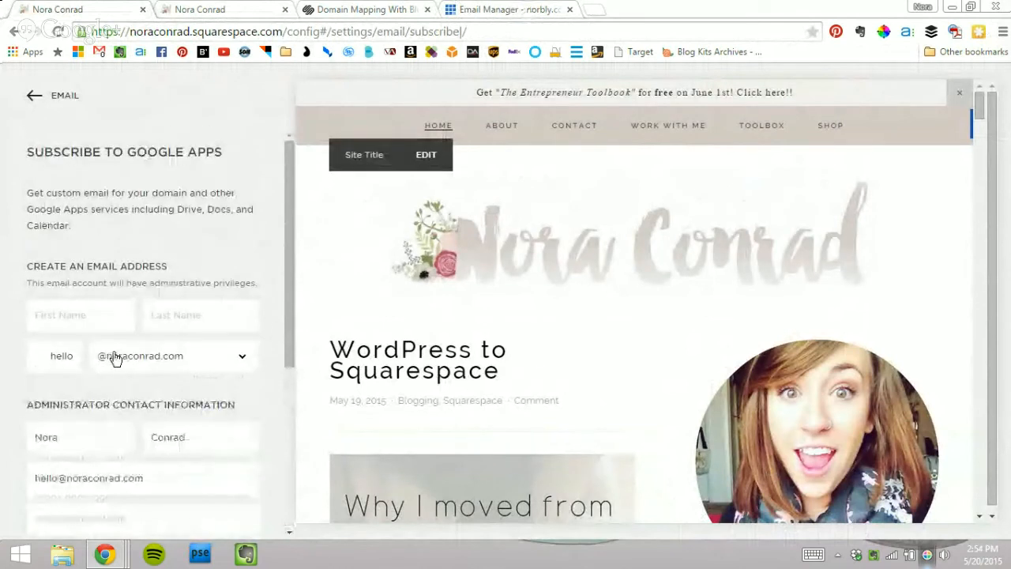
pyautogui.scroll(-4, 154, 226)
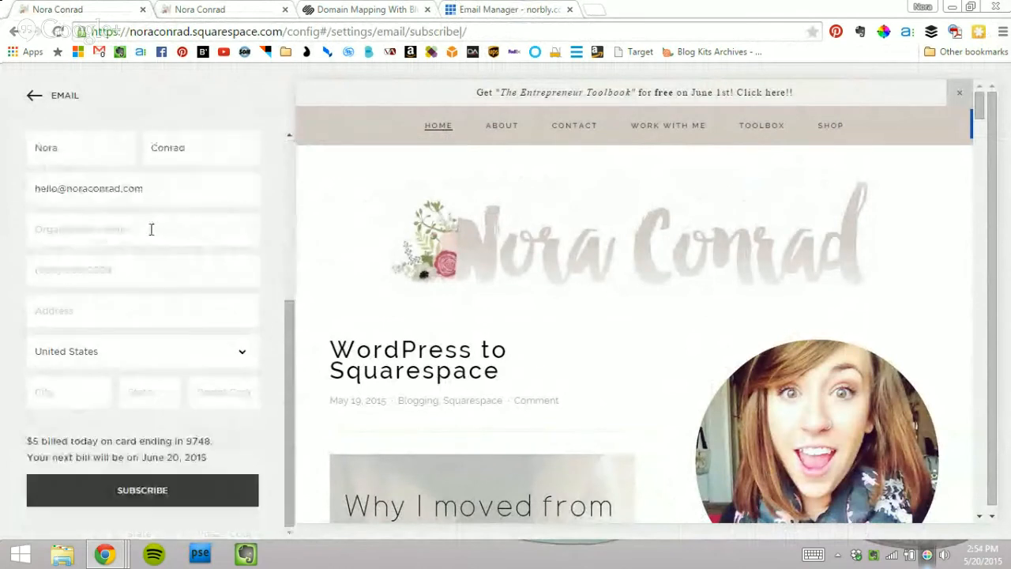
pyautogui.scroll(4, 158, 237)
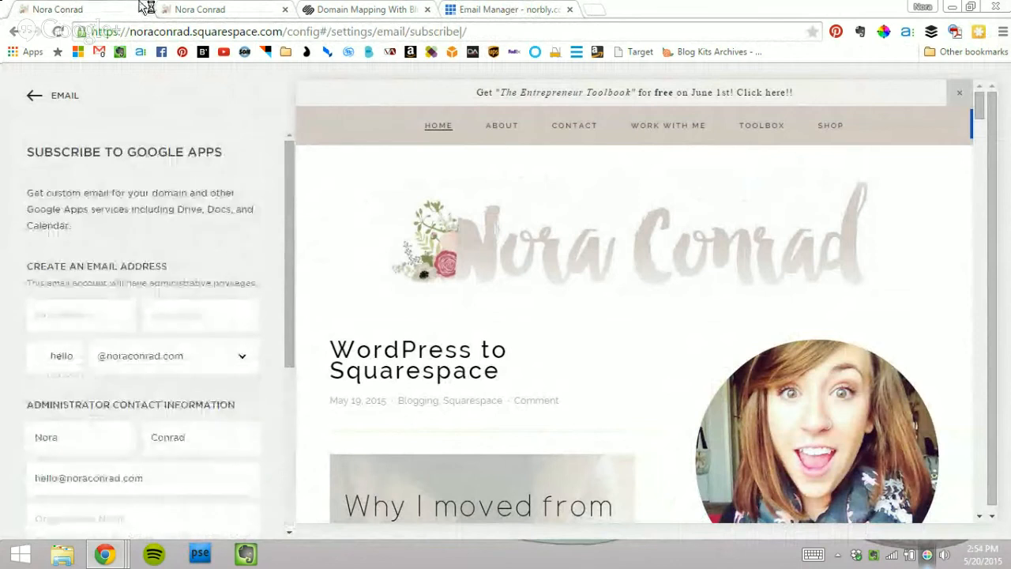
pyautogui.hotkey('ctrl', 'Tab')
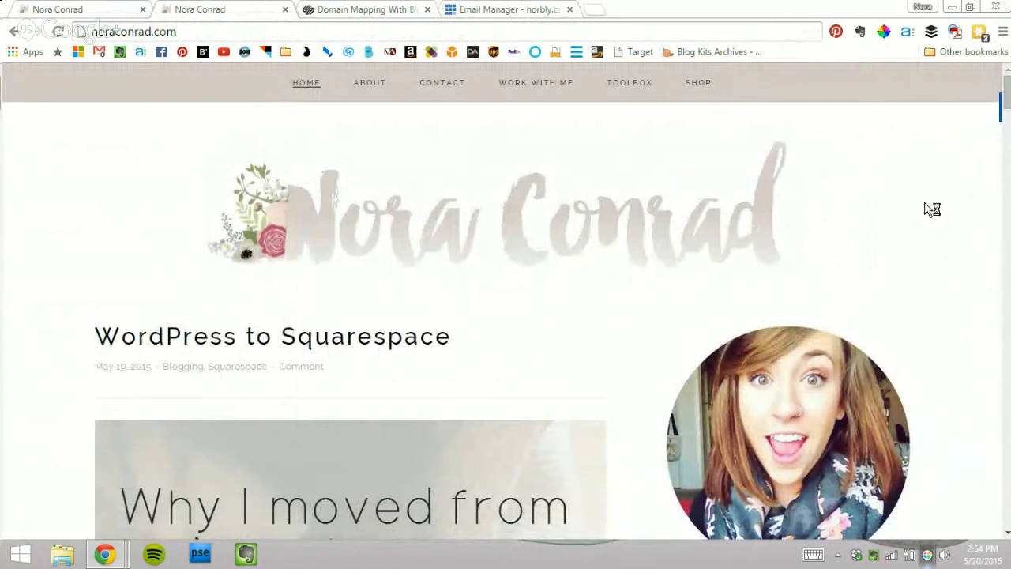
# Step: Scroll the live noraconrad.com blog to view the 'Why I moved from wordpress to squarespace' post and bio
pyautogui.scroll(-3, 623, 521)
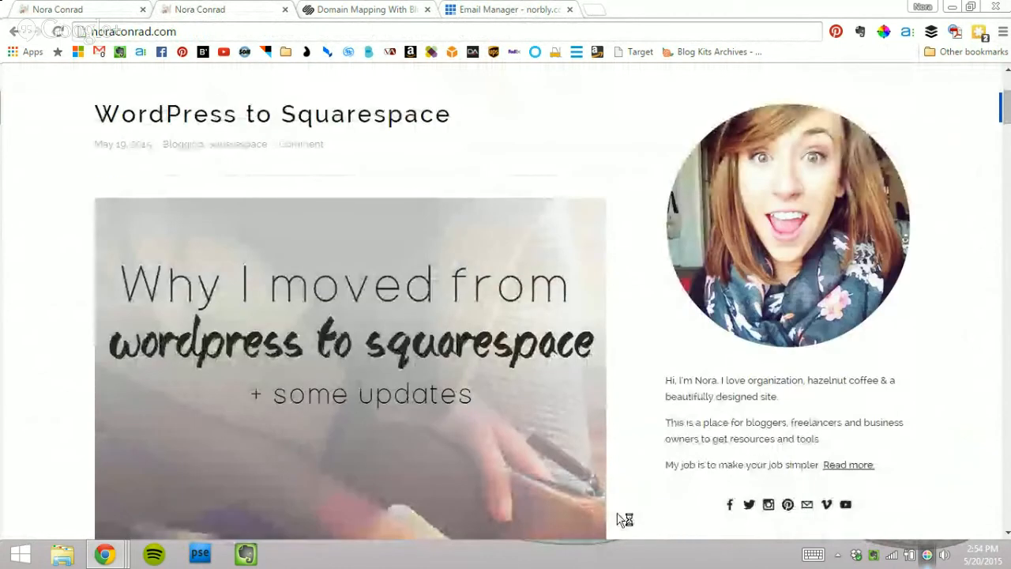